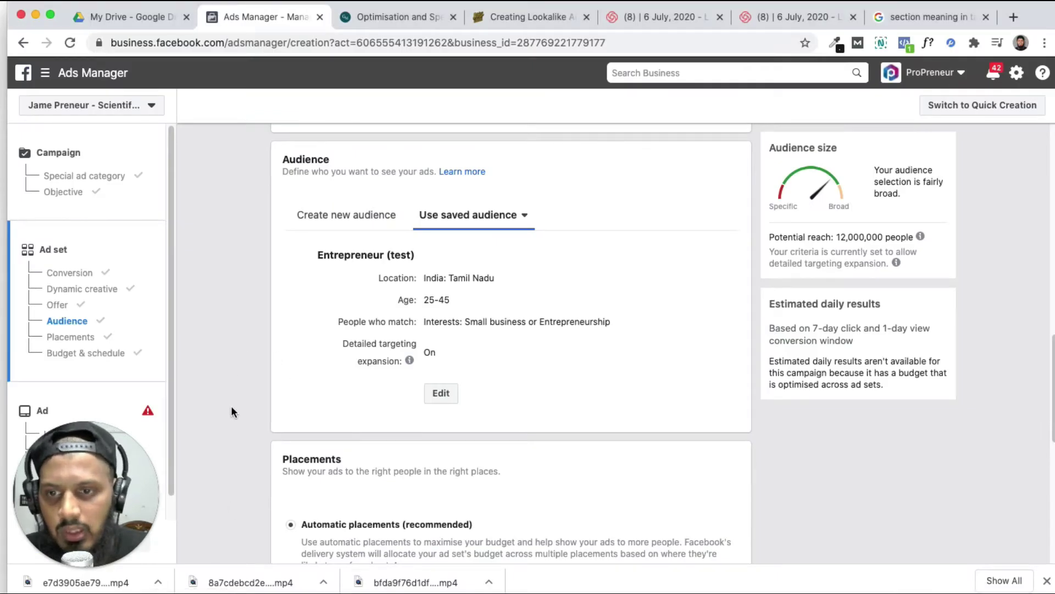
Review the ad set's conversion, dynamic creative, offer, saved audience and placement settings.
scroll(232, 408, down, 1)
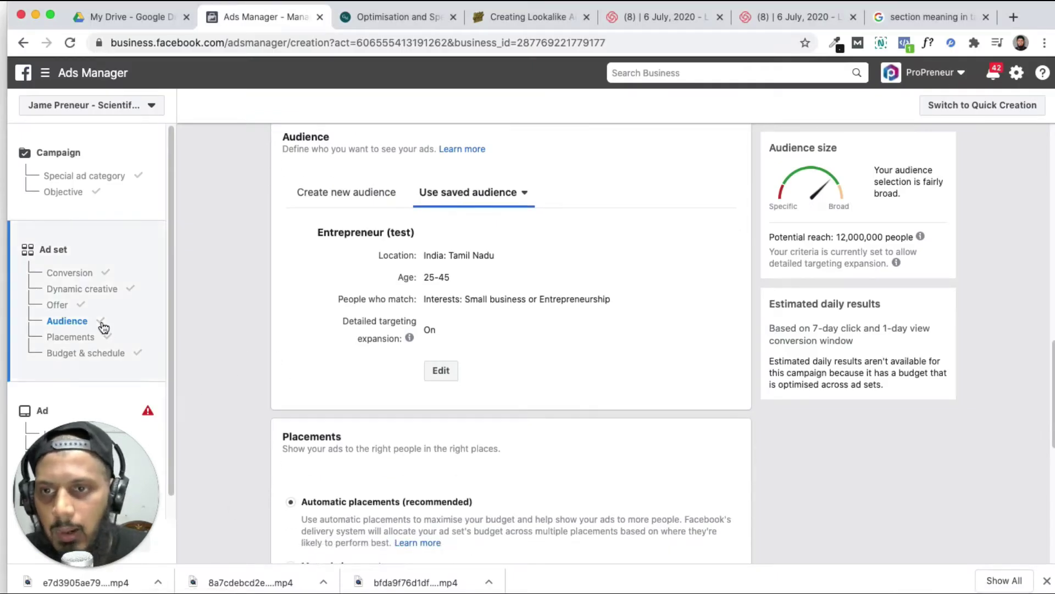
scroll(364, 291, up, 20)
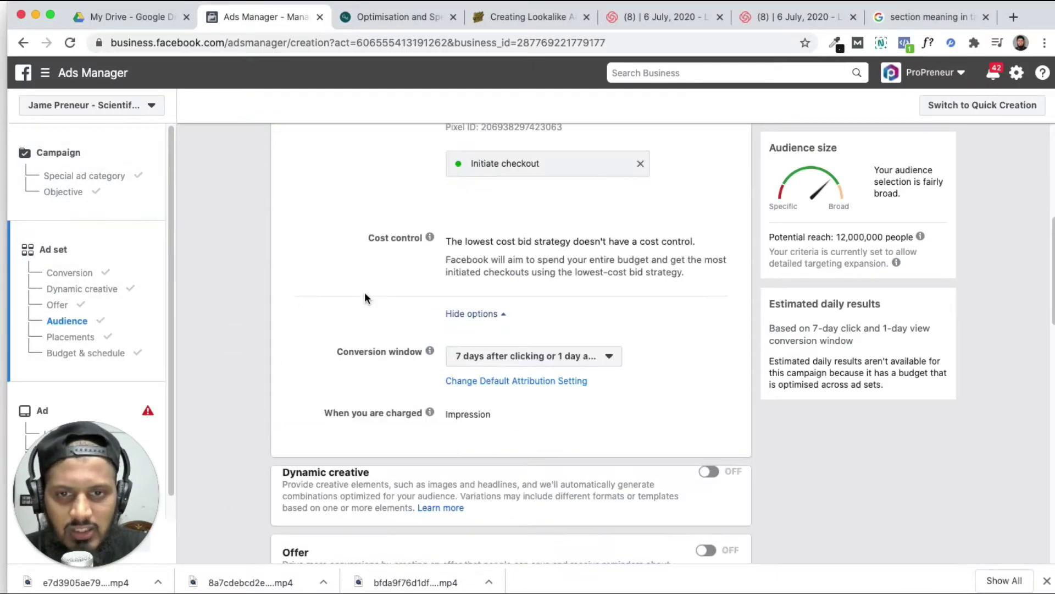
scroll(434, 299, down, 10)
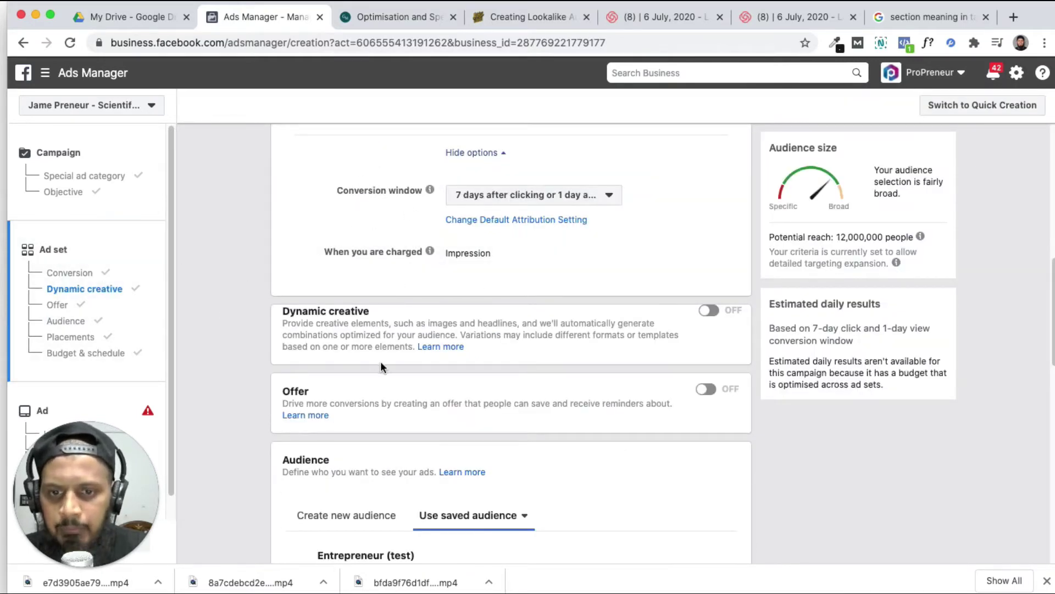
scroll(379, 363, down, 5)
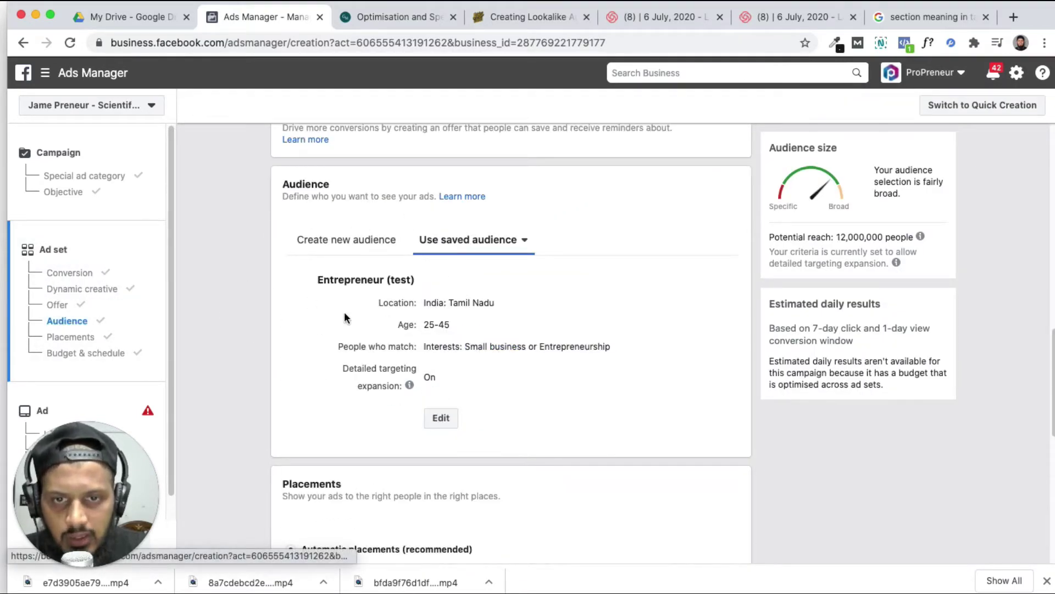
scroll(374, 311, up, 5)
scroll(456, 231, up, 5)
scroll(456, 297, up, 3)
scroll(330, 340, down, 5)
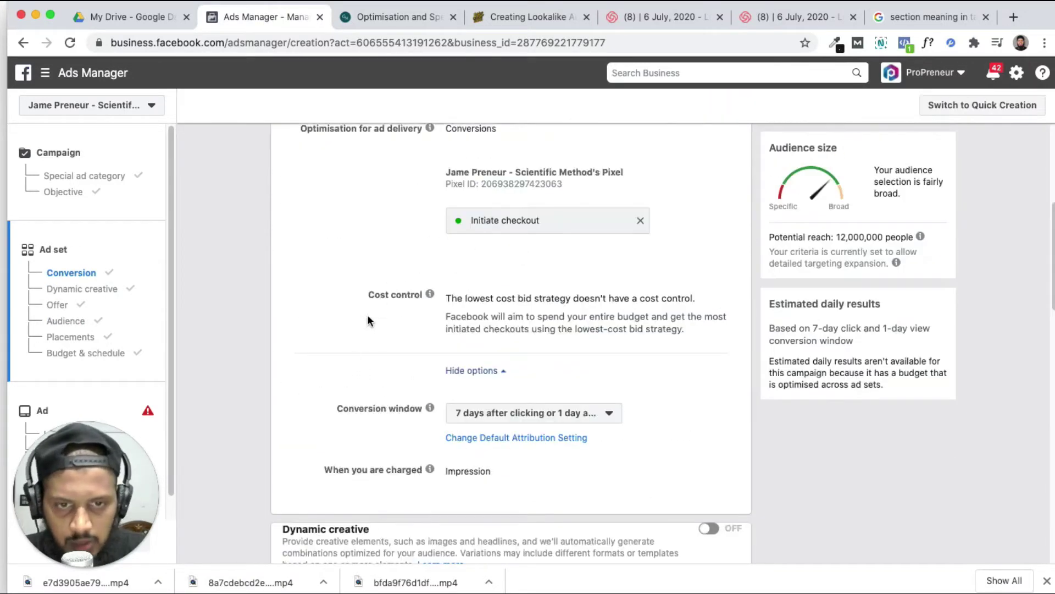
scroll(403, 368, down, 2)
scroll(400, 394, down, 8)
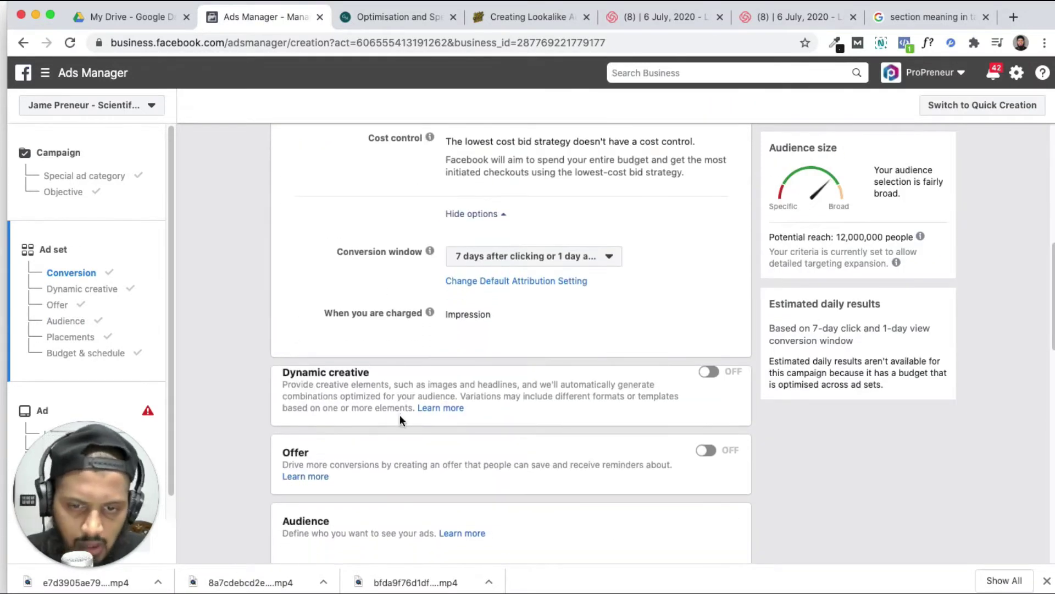
scroll(389, 363, down, 1)
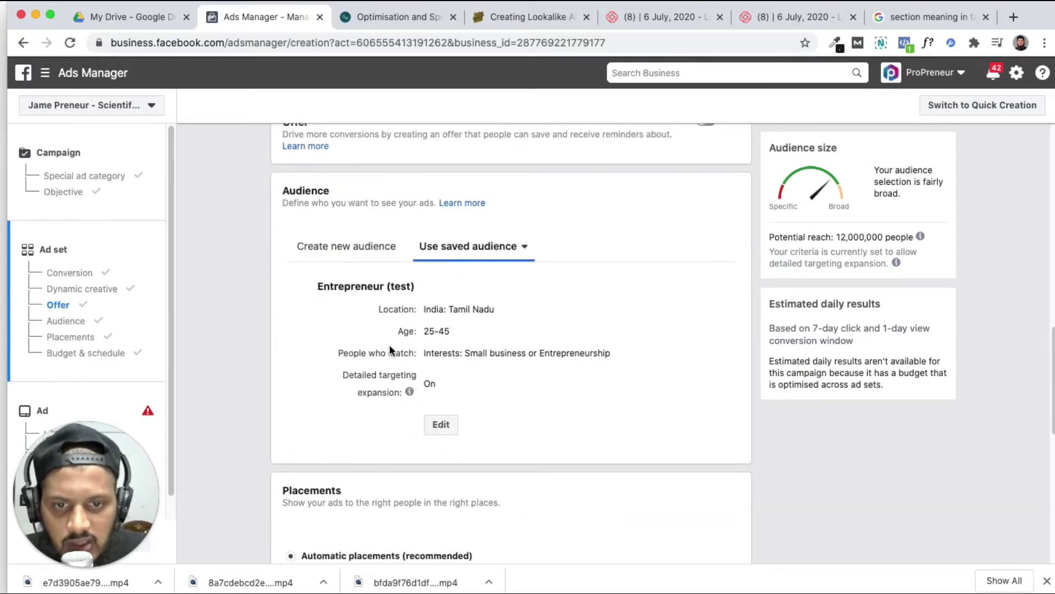
scroll(411, 453, down, 5)
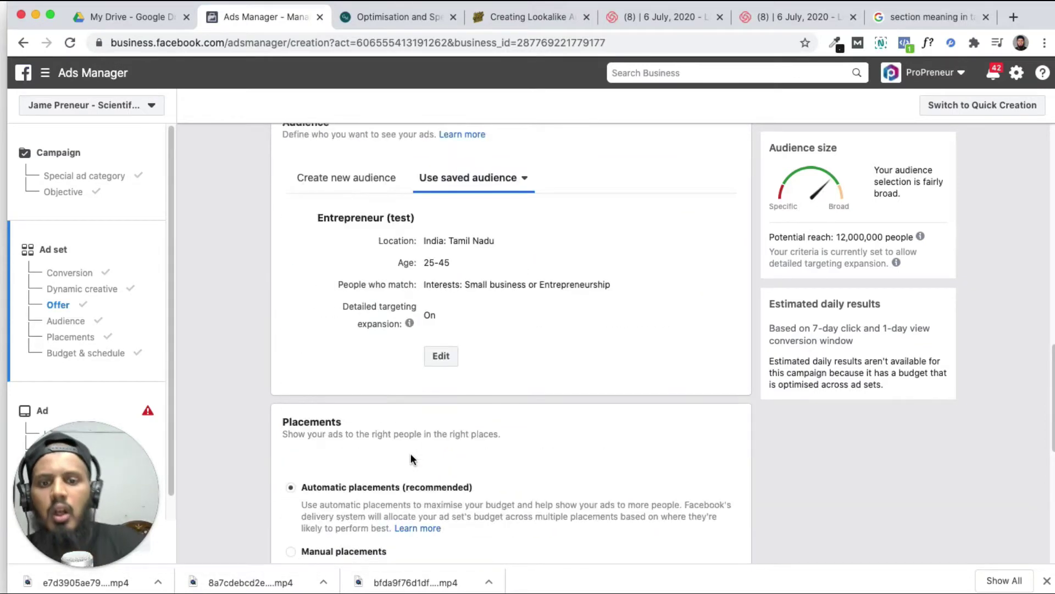
Open the saved audience Entrepreneur (test) for editing and remove the Entrepreneurship and Small business interests from its detailed targeting.
click(440, 285)
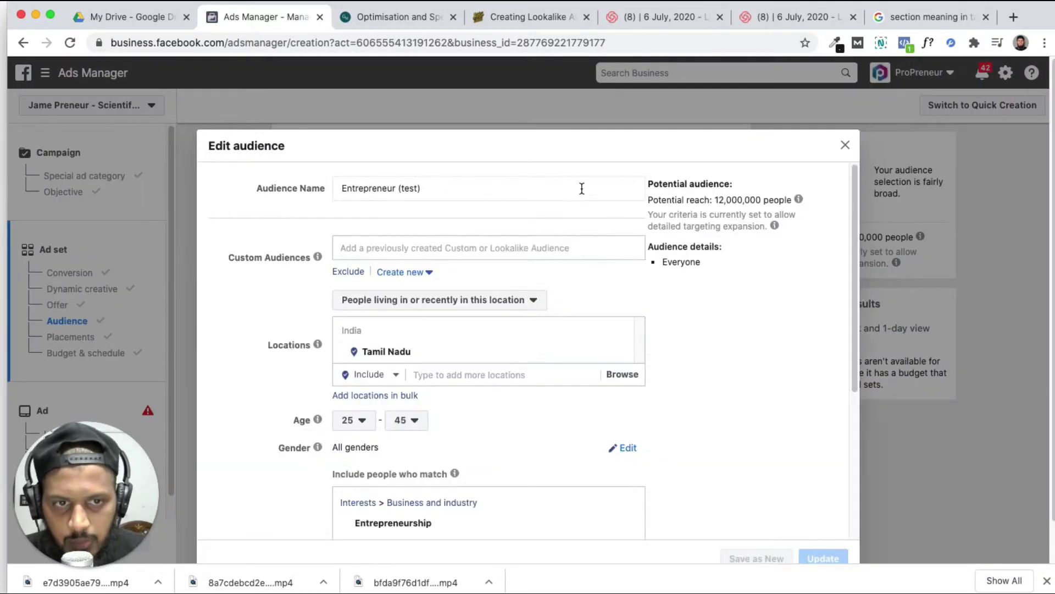
scroll(432, 424, down, 3)
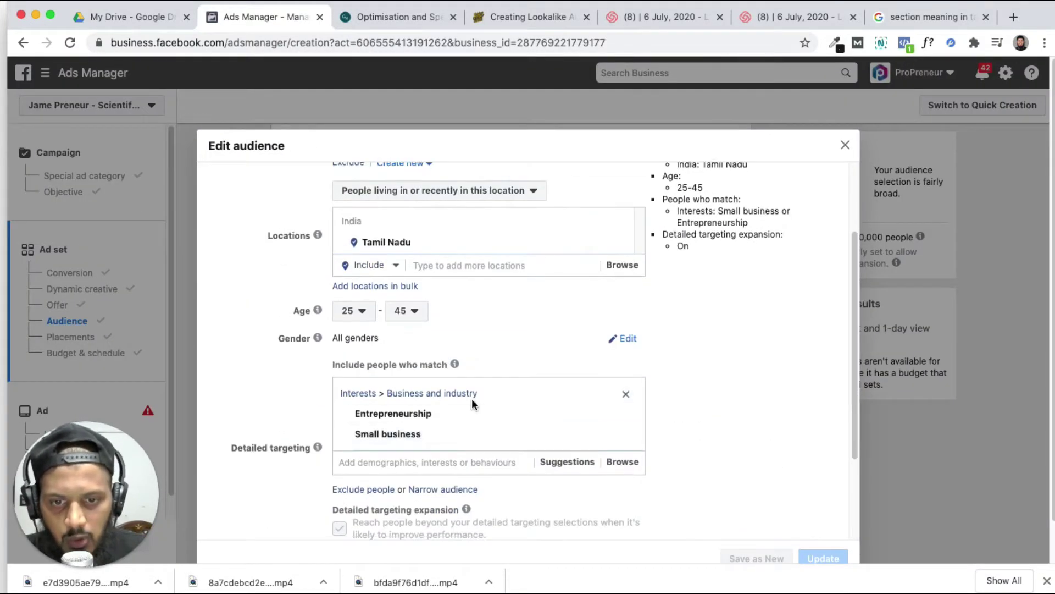
scroll(472, 398, down, 1)
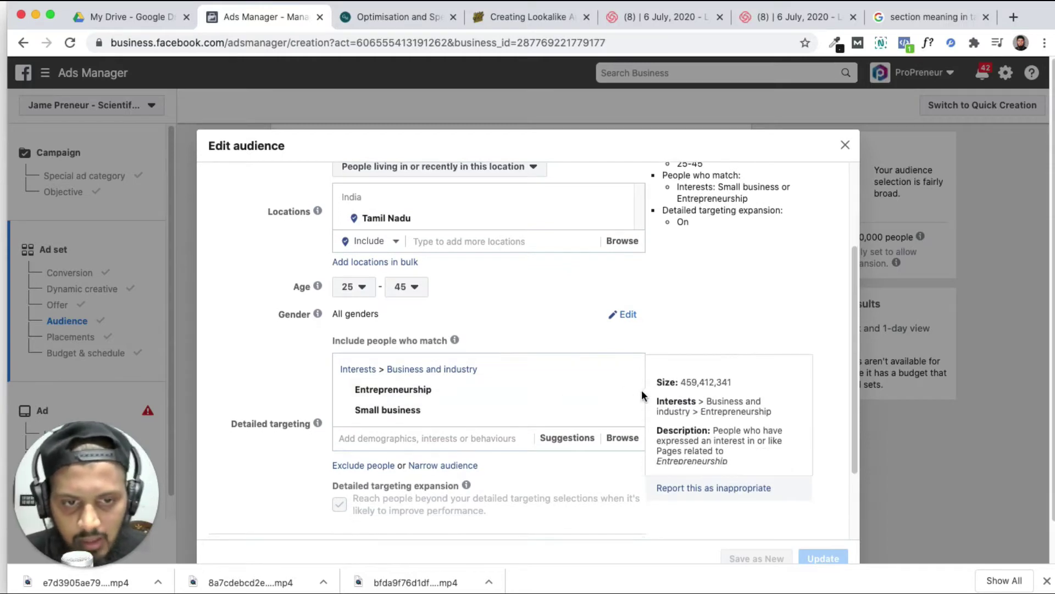
click(626, 393)
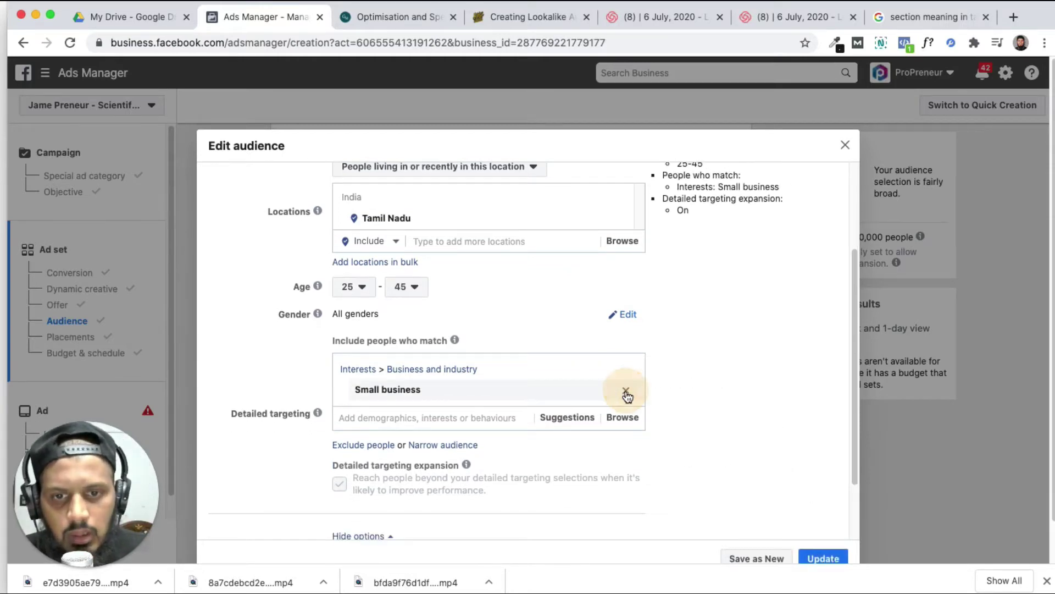
click(626, 393)
Replace the audience's Tamil Nadu location with the city Chennai, Tamil Nadu, India.
scroll(415, 253, up, 1)
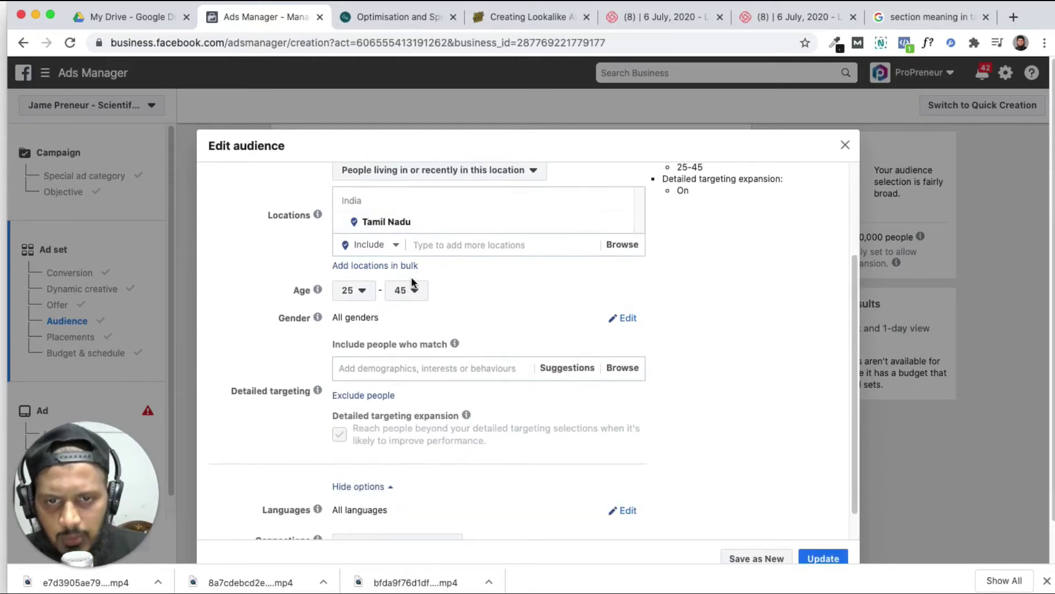
click(436, 245)
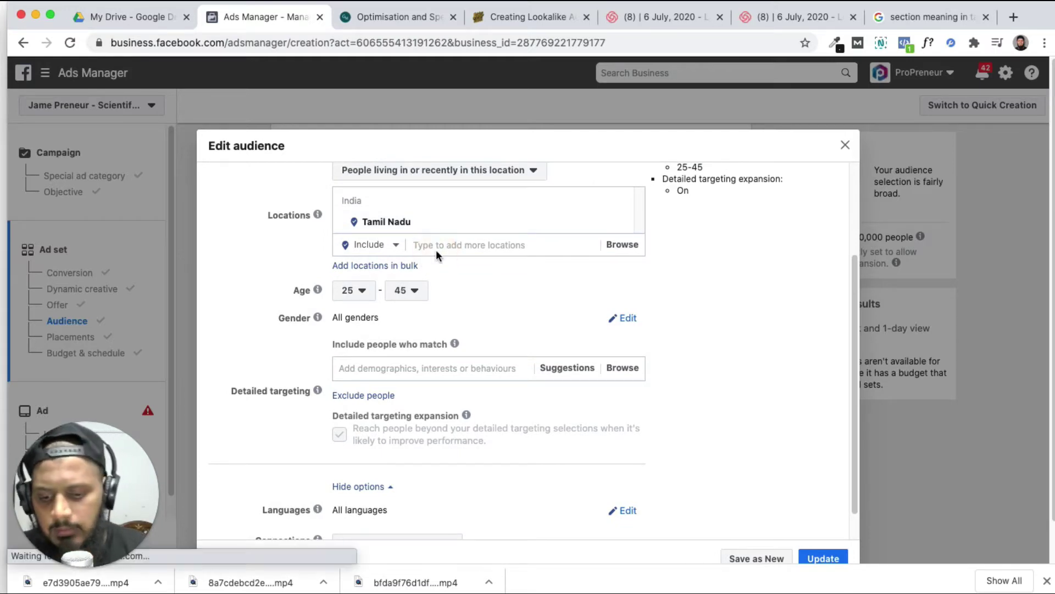
text(chennai)
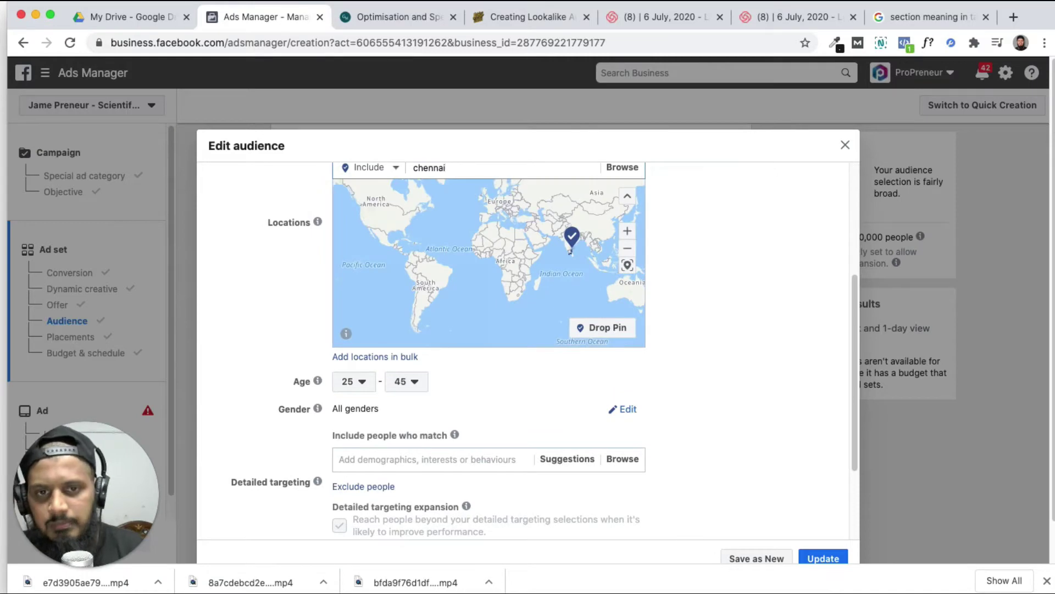
scroll(442, 307, up, 4)
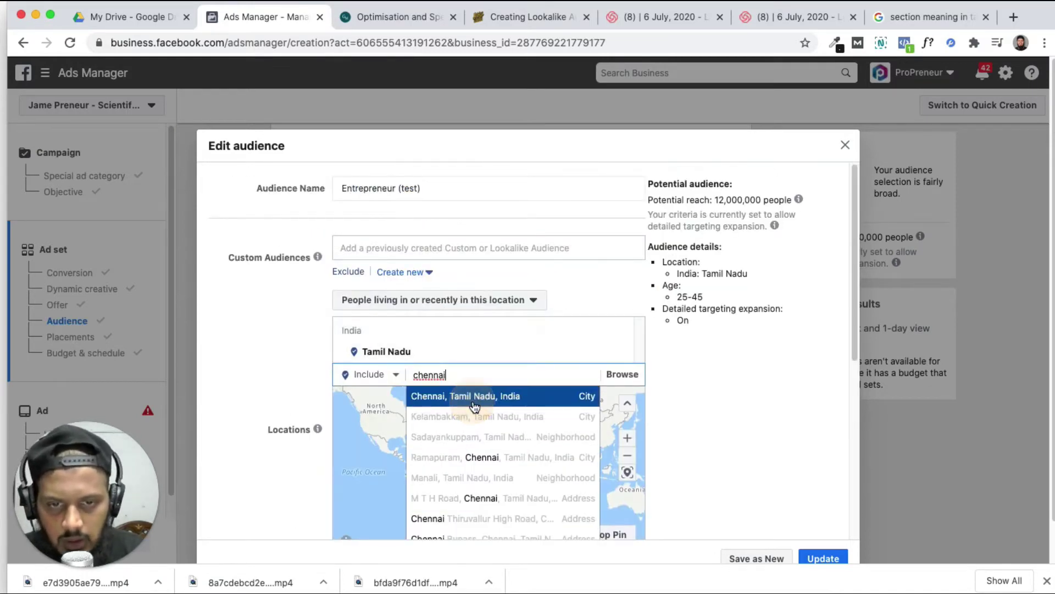
click(474, 406)
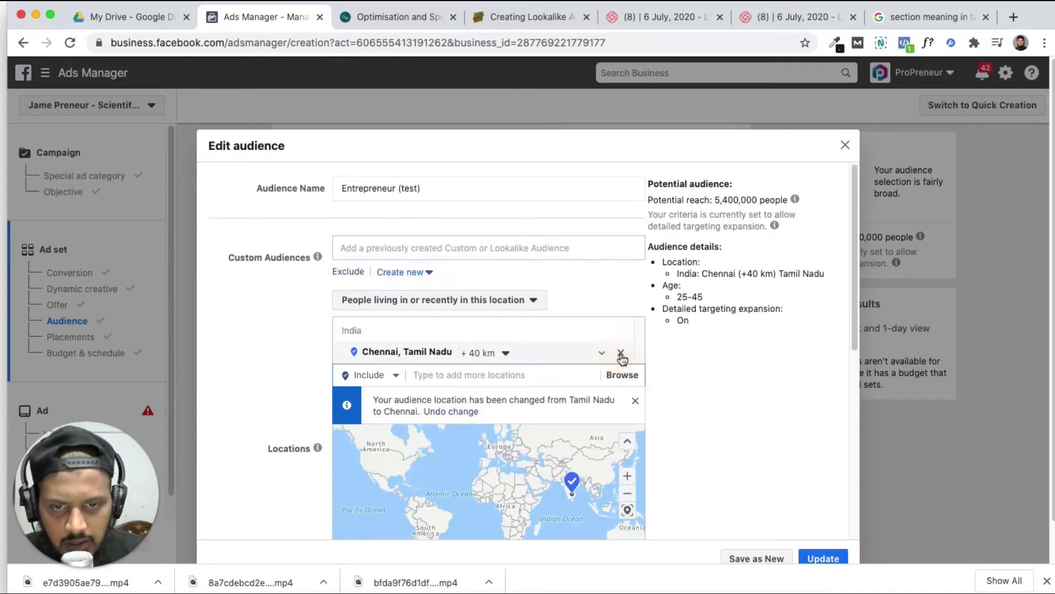
click(620, 353)
text(chennai)
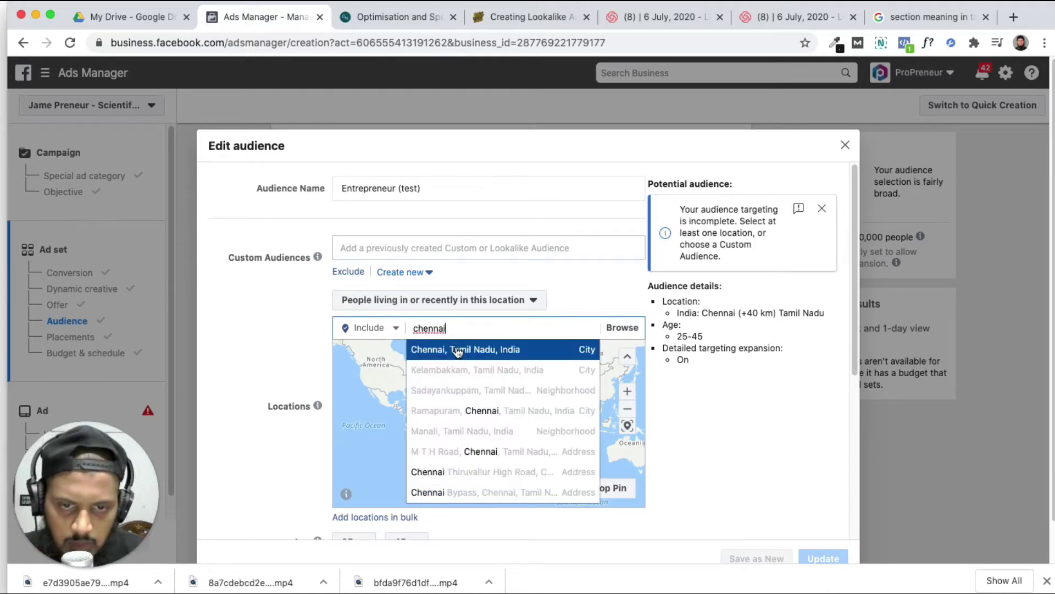
click(456, 352)
Examine the audience's potential reach together with its age, gender and empty detailed targeting settings.
scroll(458, 352, down, 3)
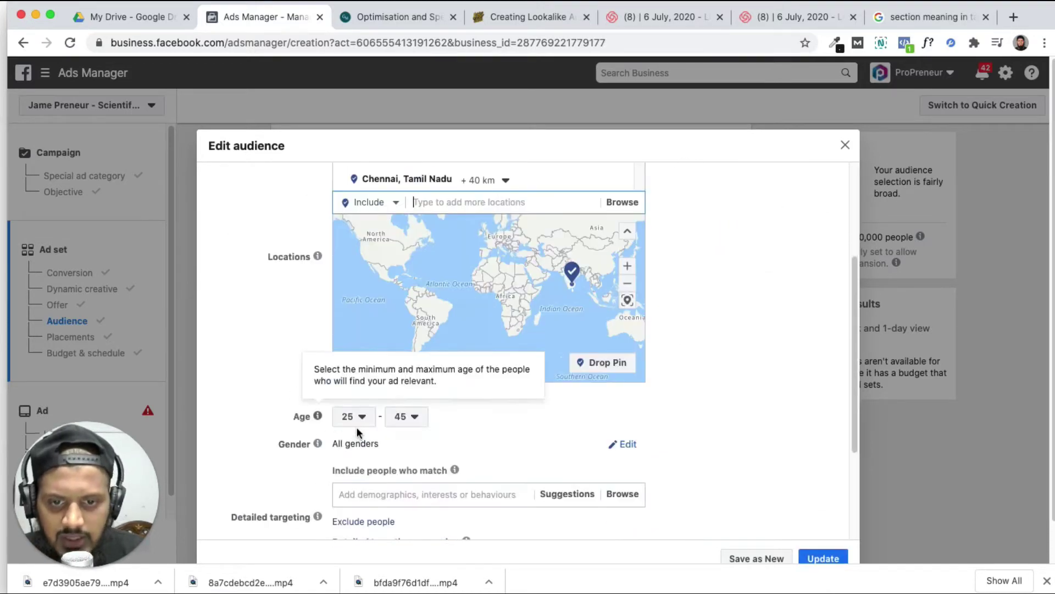
scroll(507, 413, up, 3)
scroll(709, 354, up, 1)
drag(715, 200, 763, 196)
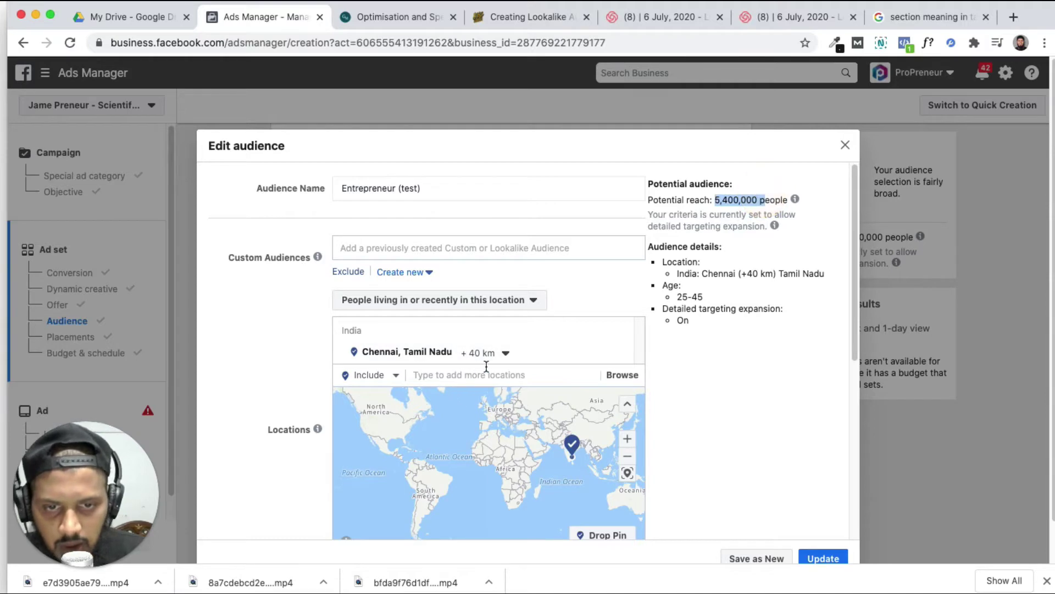
scroll(485, 368, down, 5)
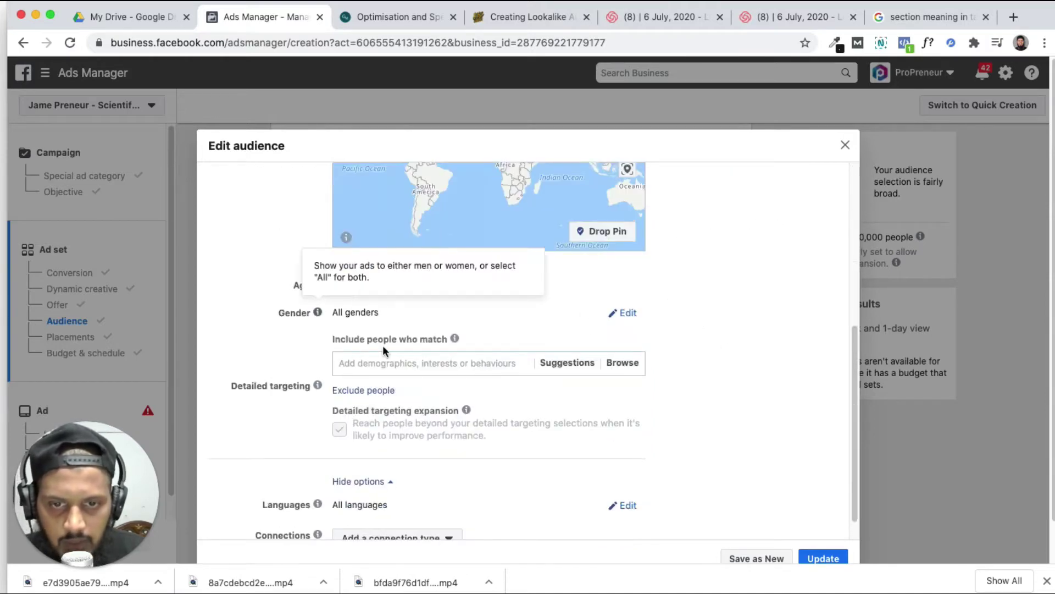
scroll(642, 362, up, 5)
scroll(649, 240, up, 1)
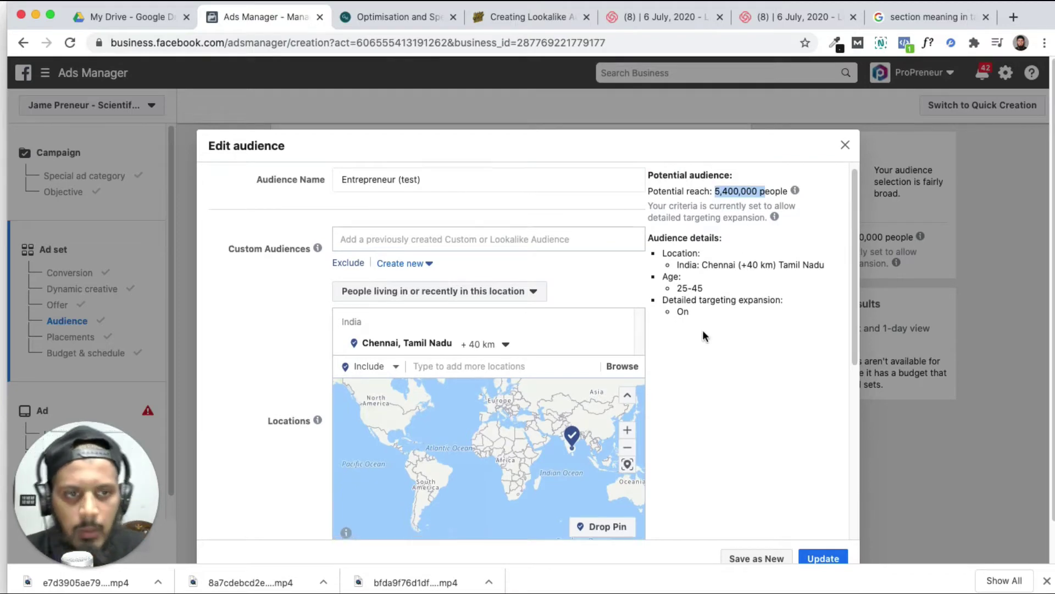
scroll(676, 340, down, 2)
scroll(441, 457, down, 3)
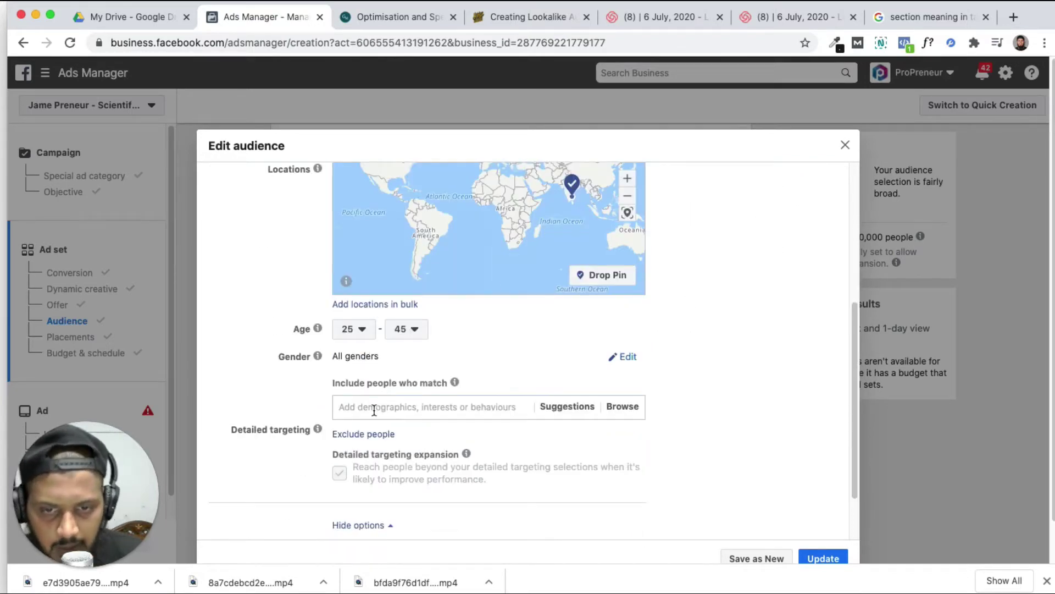
scroll(375, 410, down, 1)
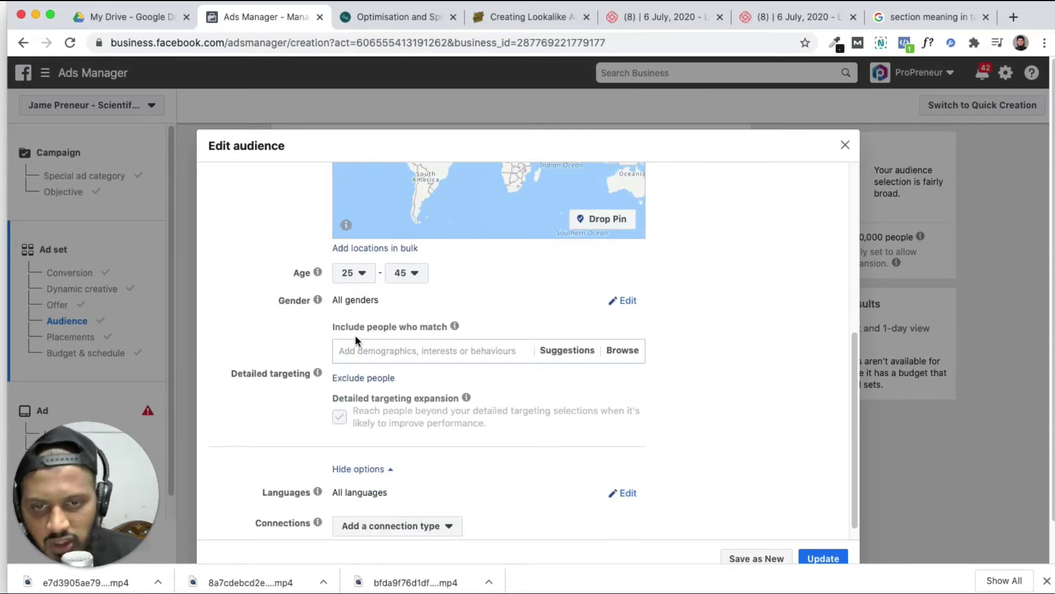
View the detailed targeting suggestions, and browse Demographics > Education down to the Education level options.
click(580, 358)
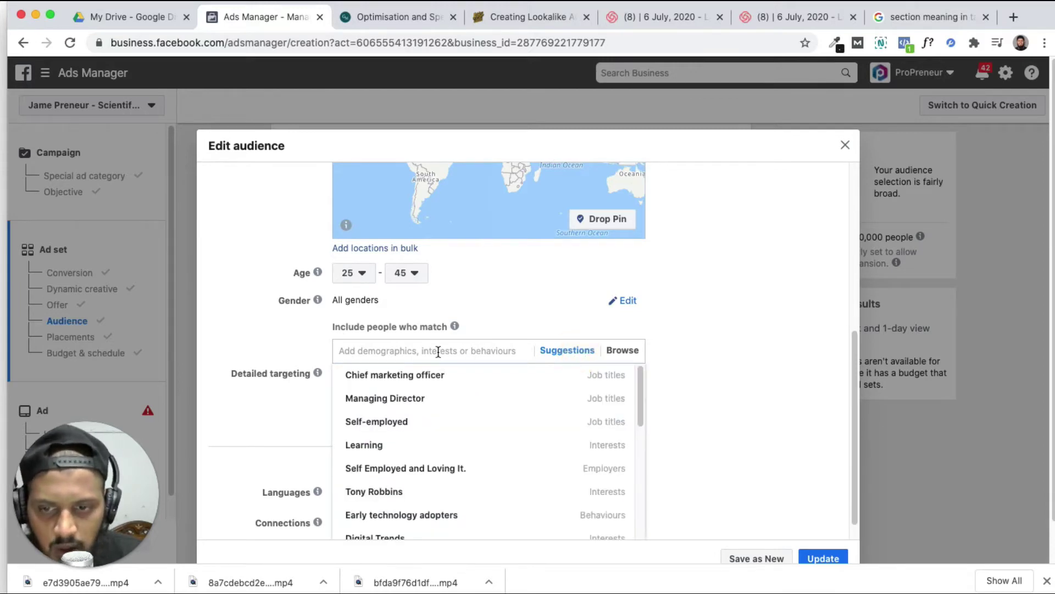
click(276, 344)
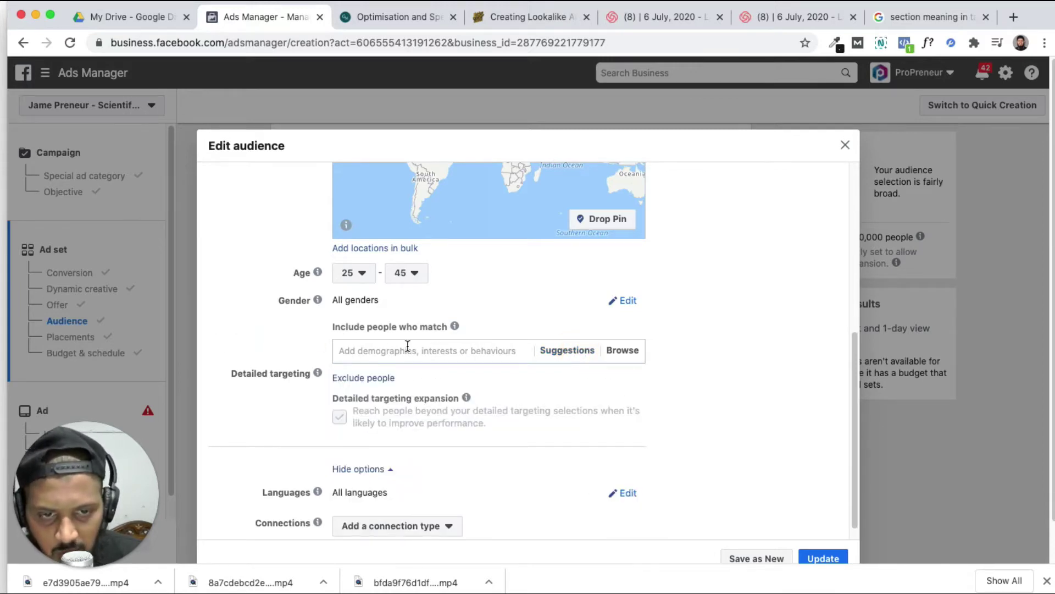
click(623, 352)
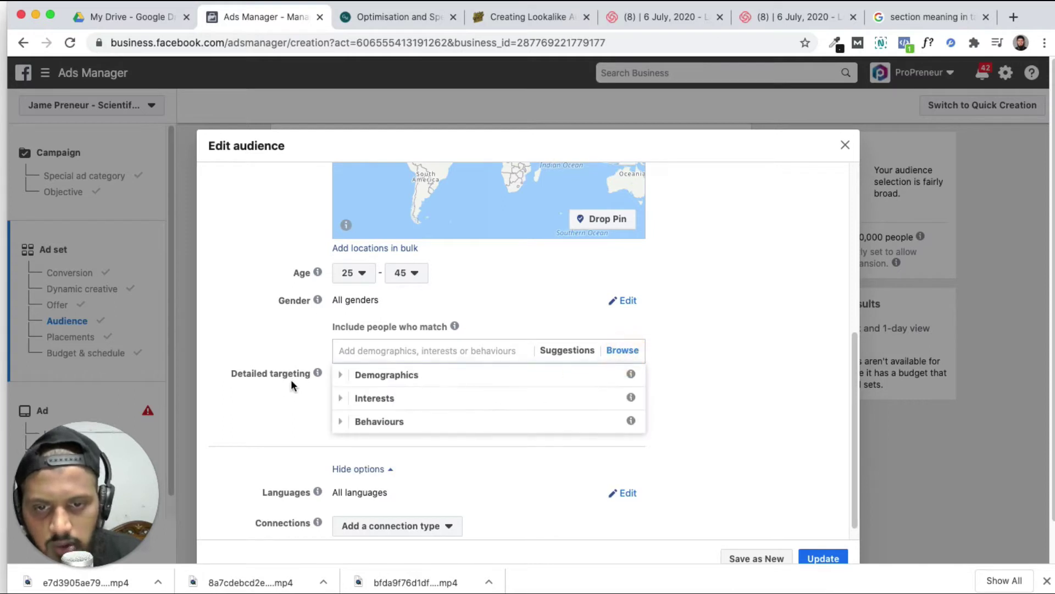
click(391, 384)
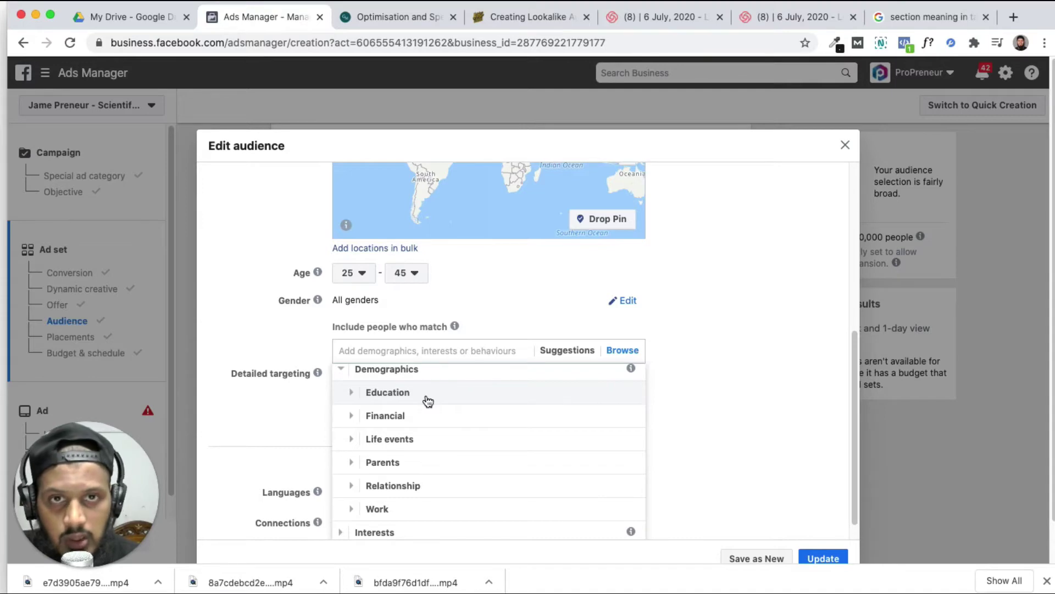
click(431, 399)
click(448, 400)
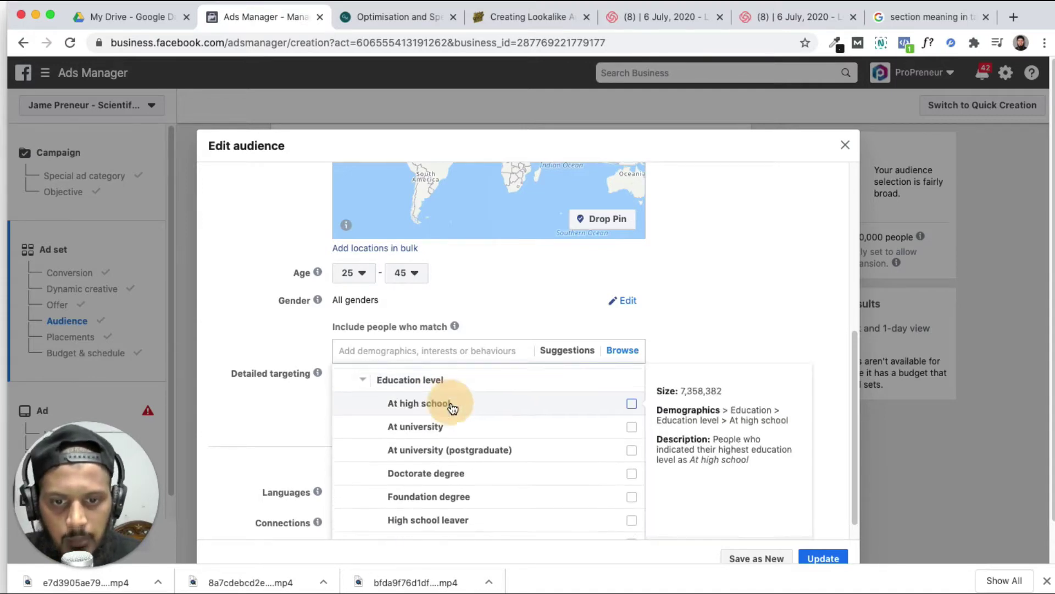
Try the education levels At university, At university (postgraduate) and Doctorate degree as targeting, and remove them again.
click(473, 429)
click(561, 500)
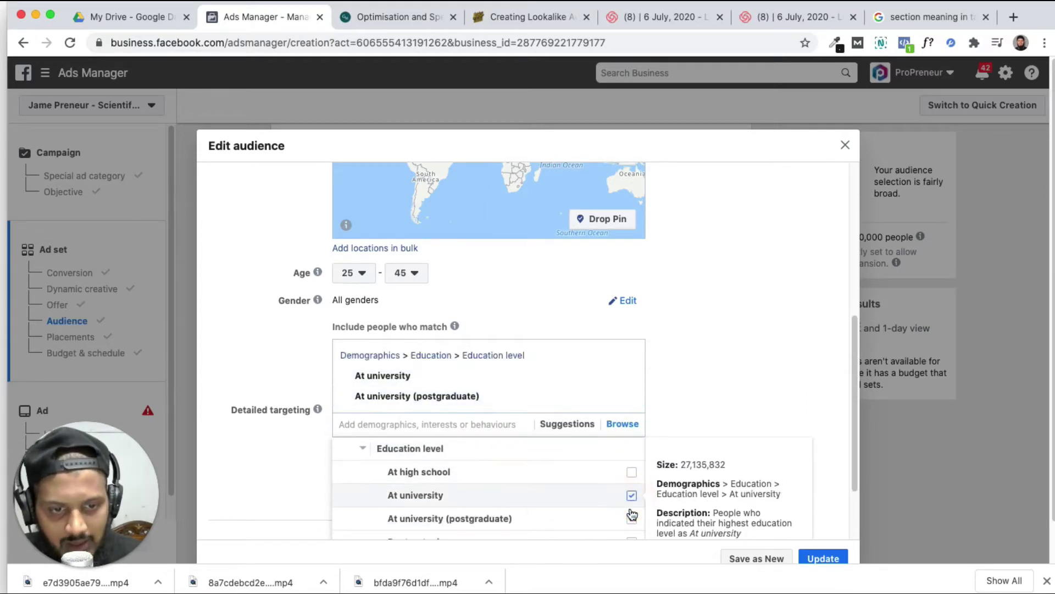
click(481, 504)
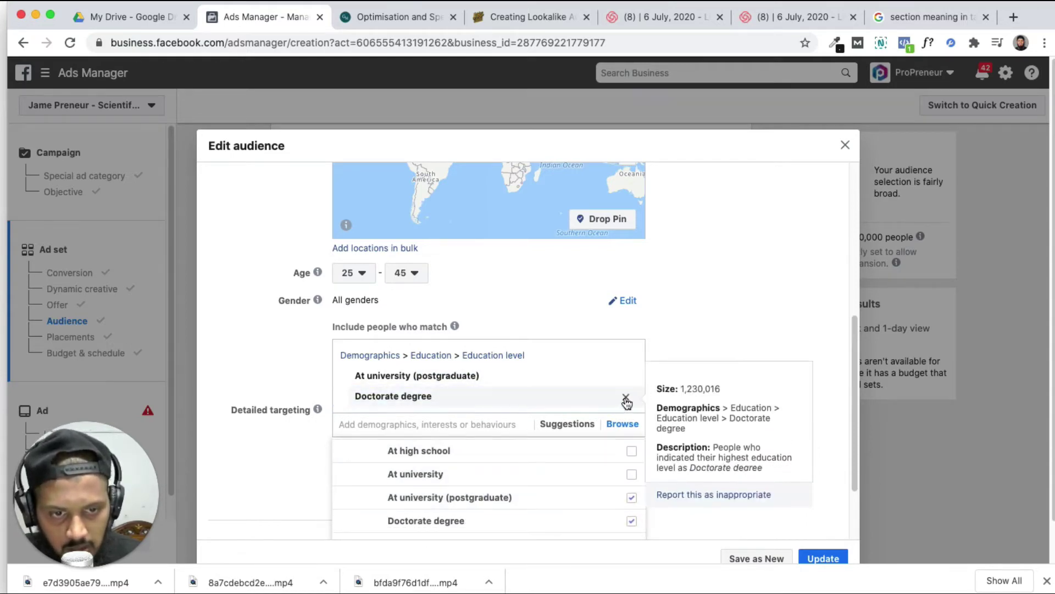
click(626, 399)
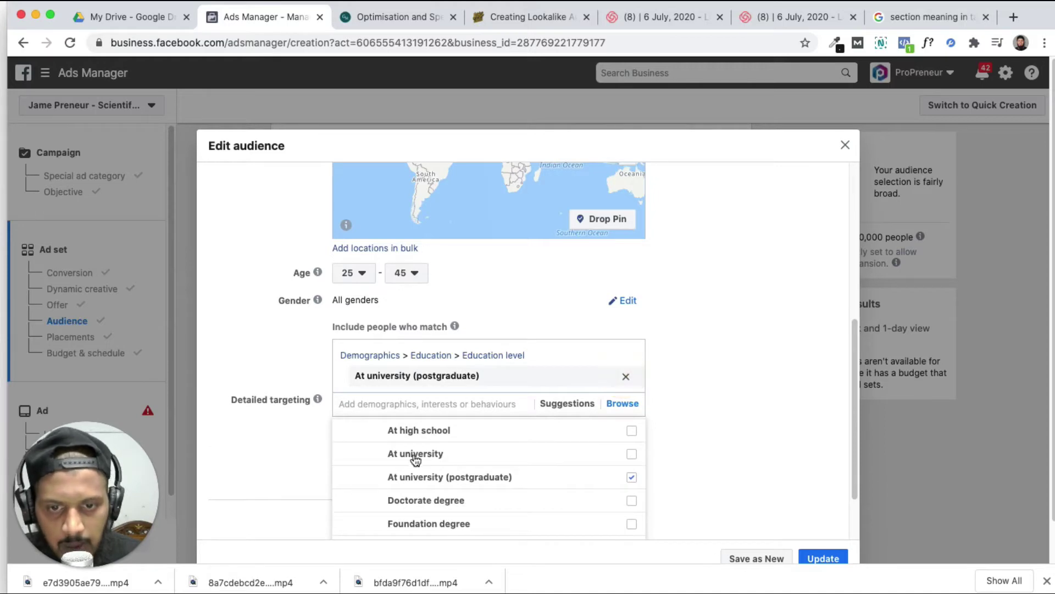
click(484, 476)
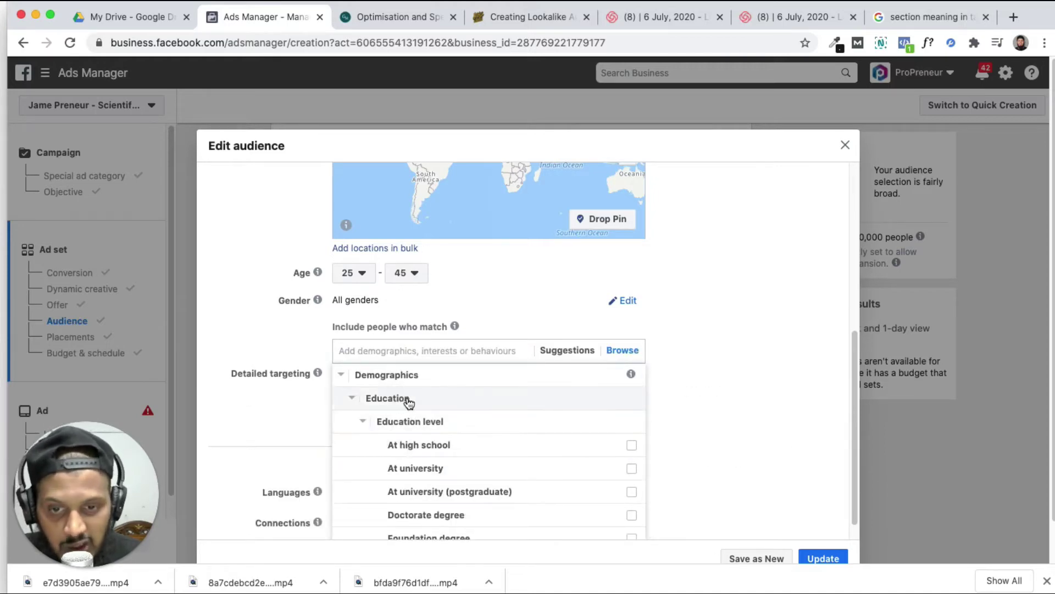
Search Demographics > Education > Fields of study for "engineering" and add Telecommunications engineering as detailed targeting.
scroll(412, 418, down, 1)
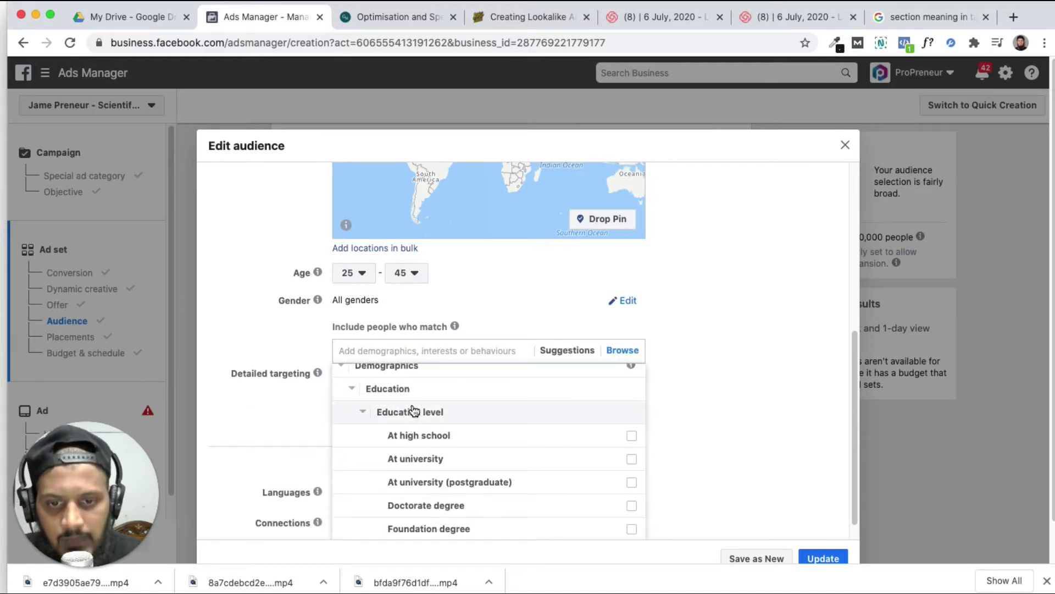
click(363, 413)
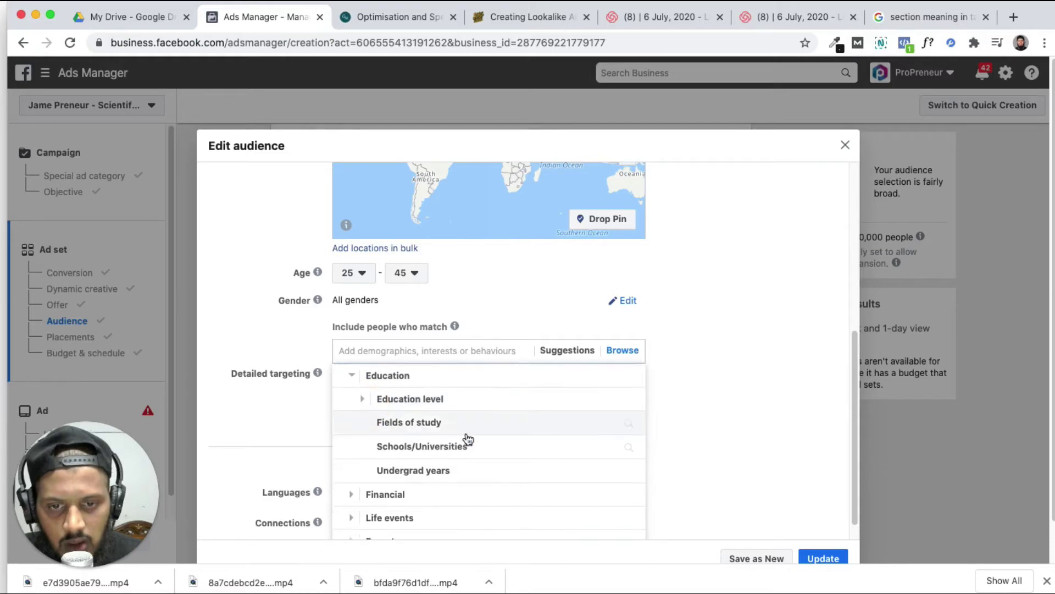
click(437, 430)
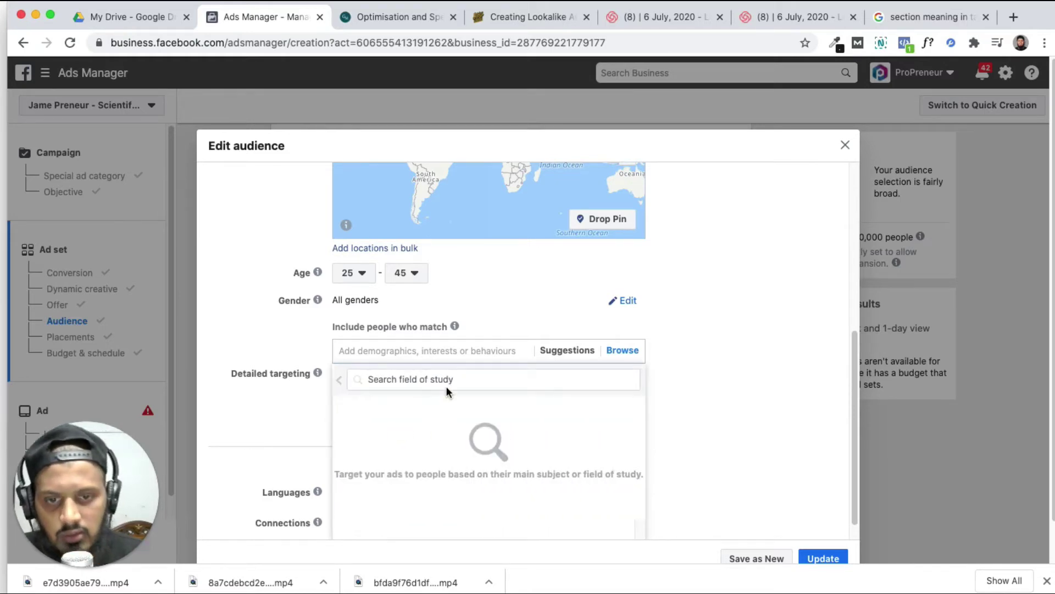
click(446, 386)
click(449, 381)
text(engineering)
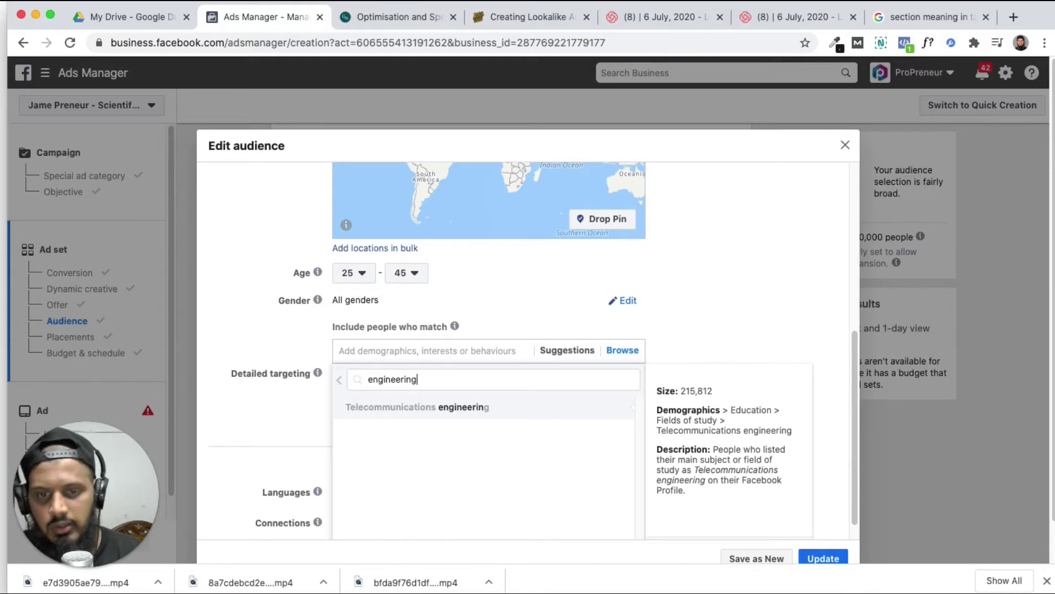
key(Return)
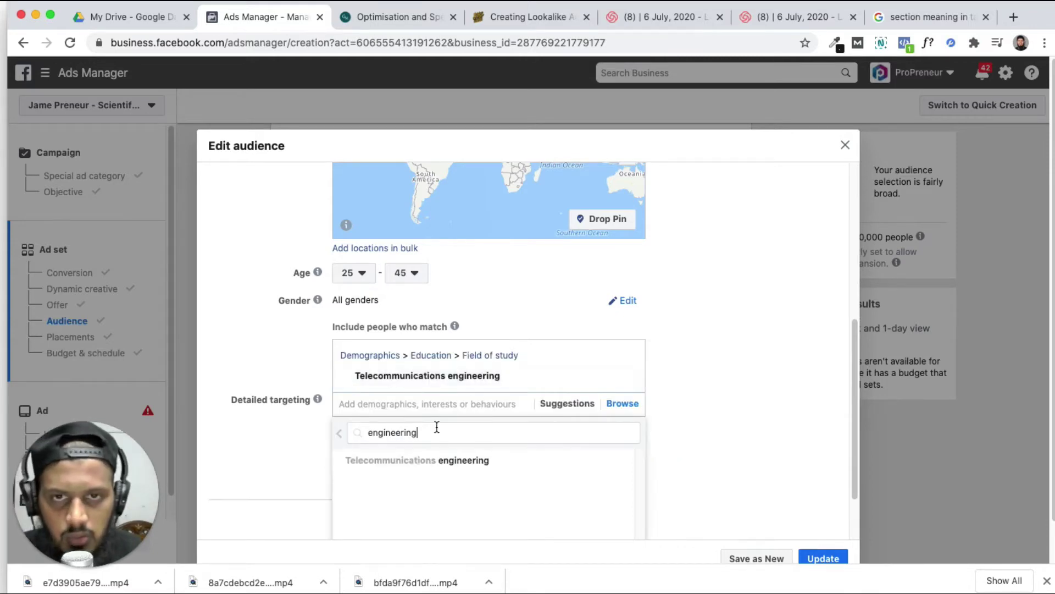
Examine the suggested fields of study, job titles and employers related to Telecommunications engineering.
scroll(482, 458, down, 2)
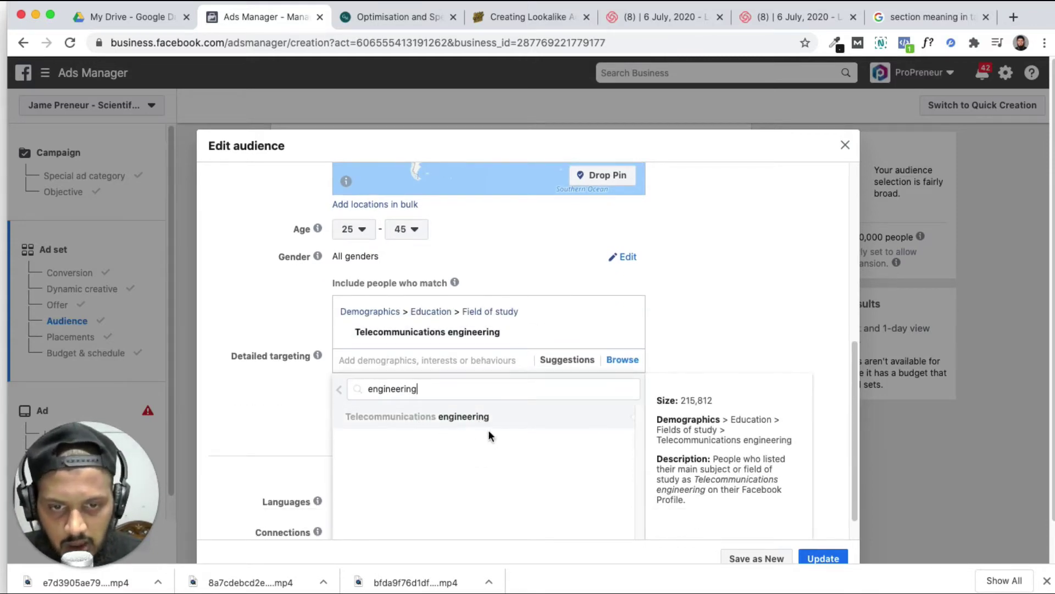
click(566, 367)
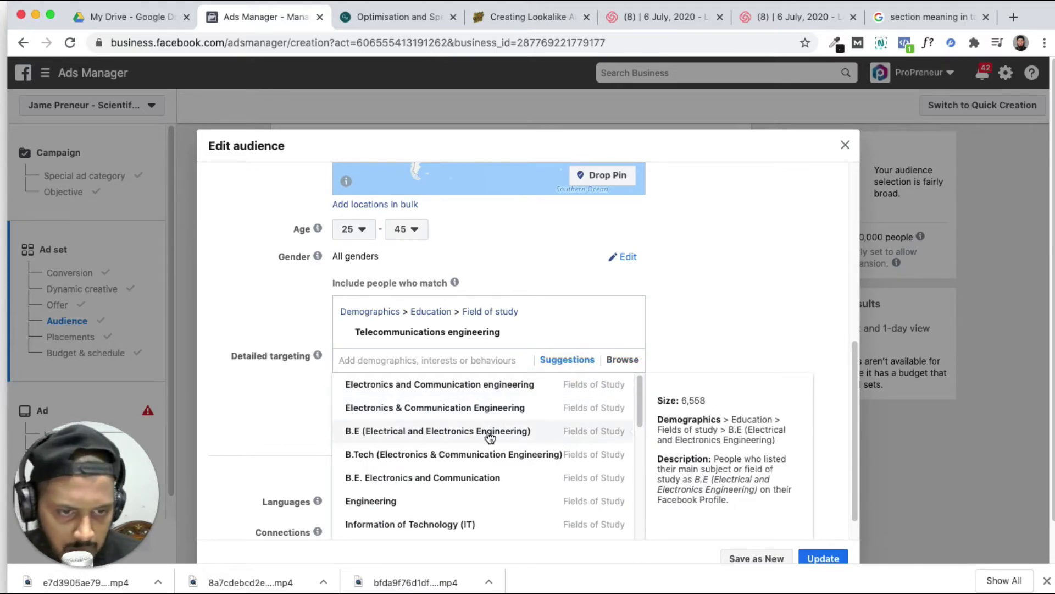
scroll(470, 481, down, 1)
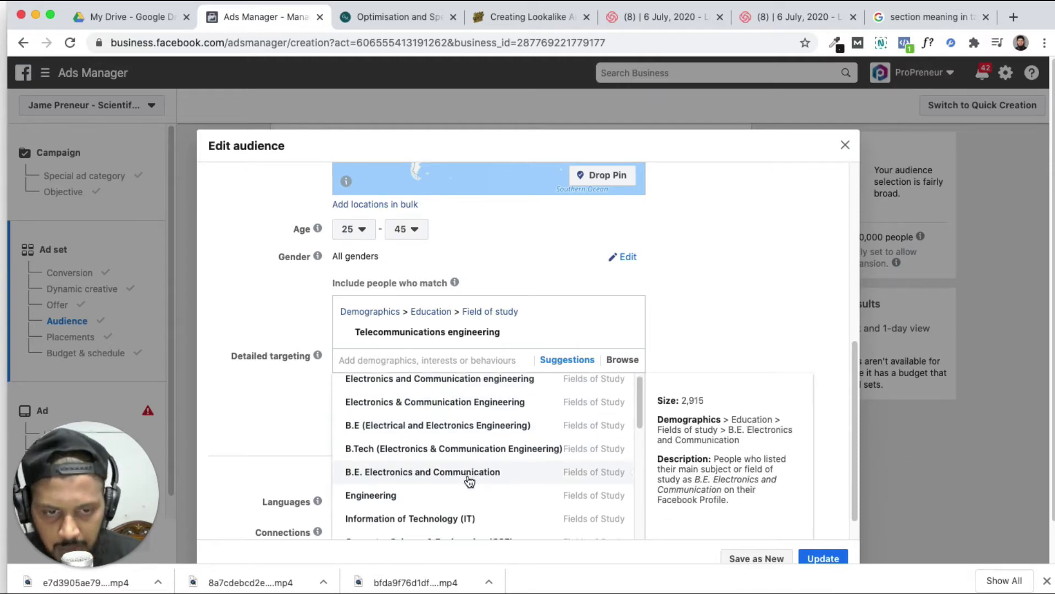
scroll(469, 481, down, 3)
scroll(443, 517, down, 5)
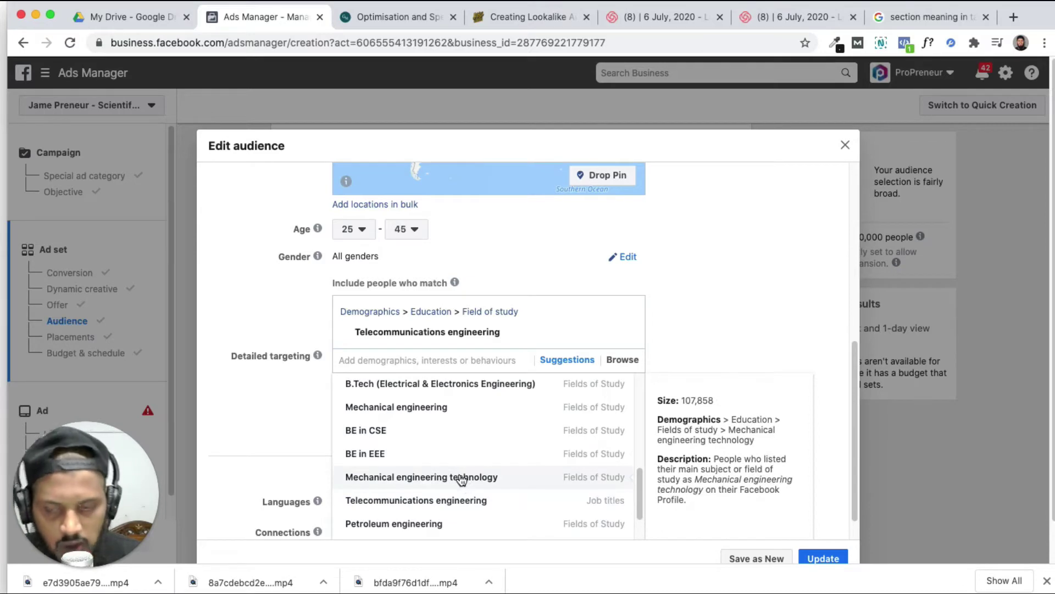
scroll(501, 489, down, 1)
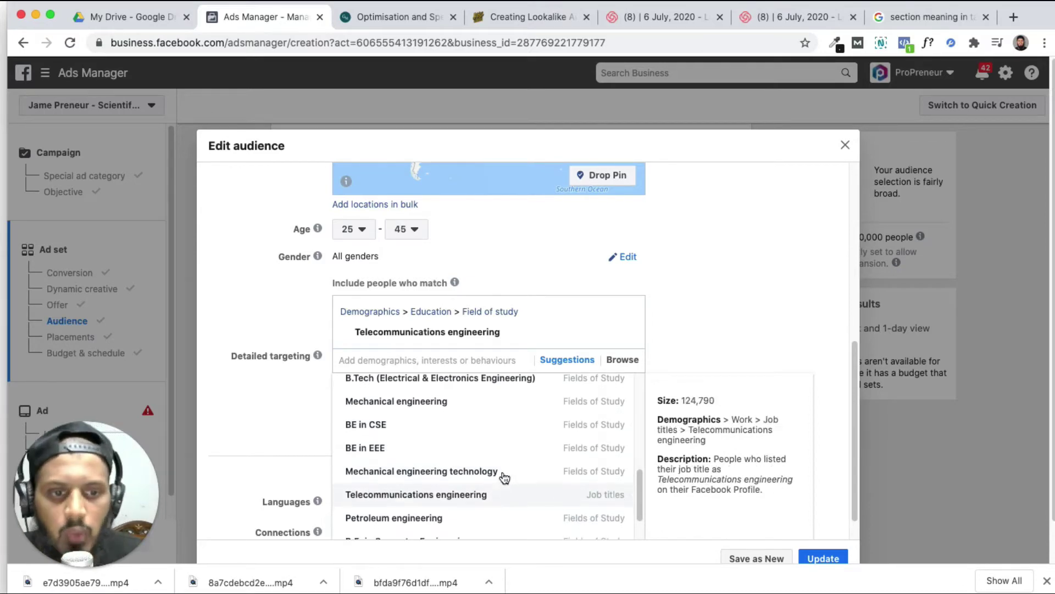
scroll(489, 519, down, 6)
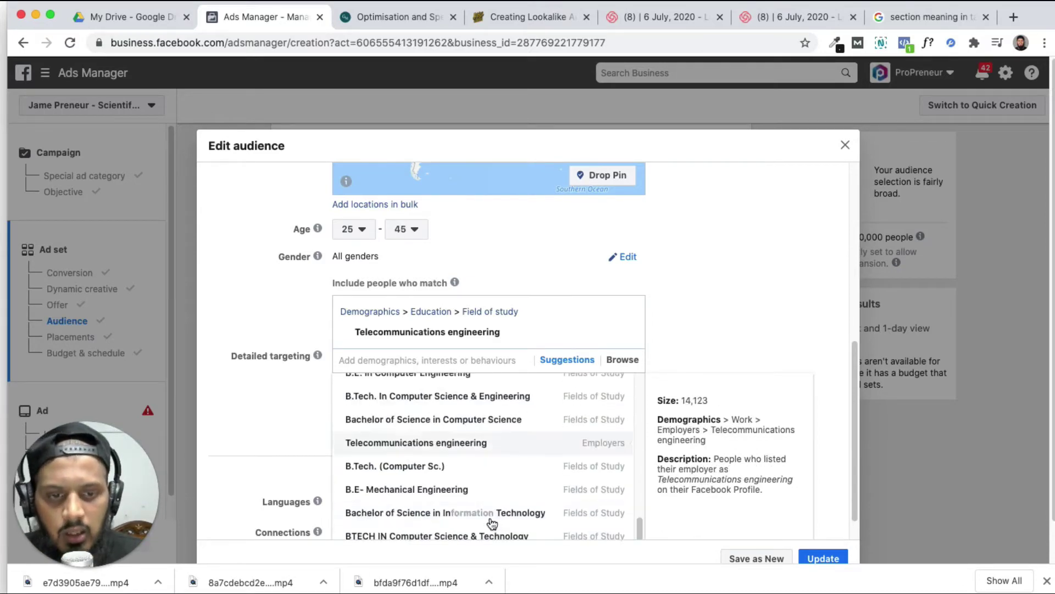
click(567, 360)
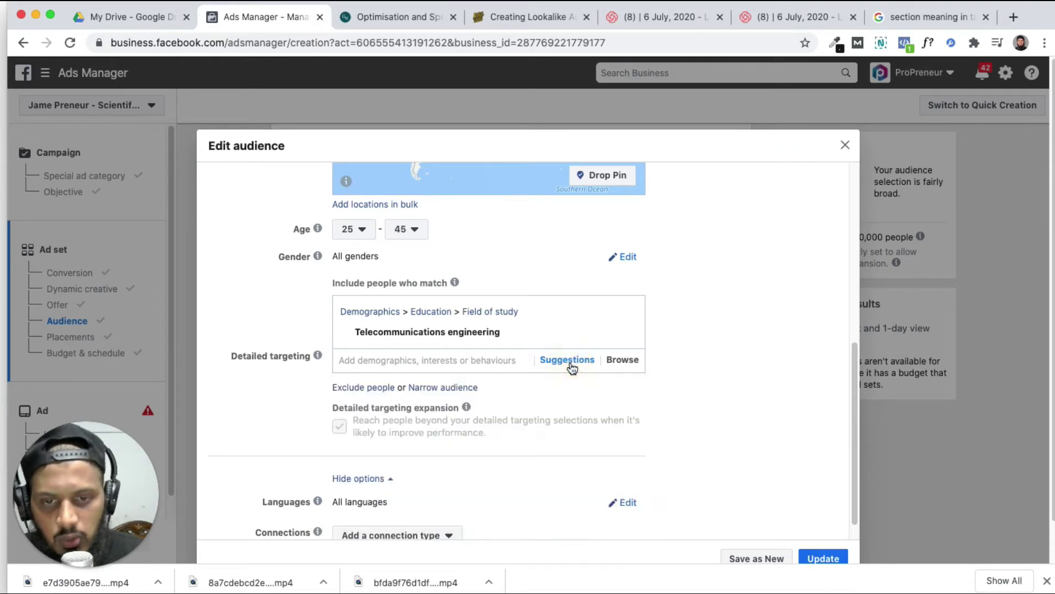
click(564, 364)
scroll(420, 502, down, 5)
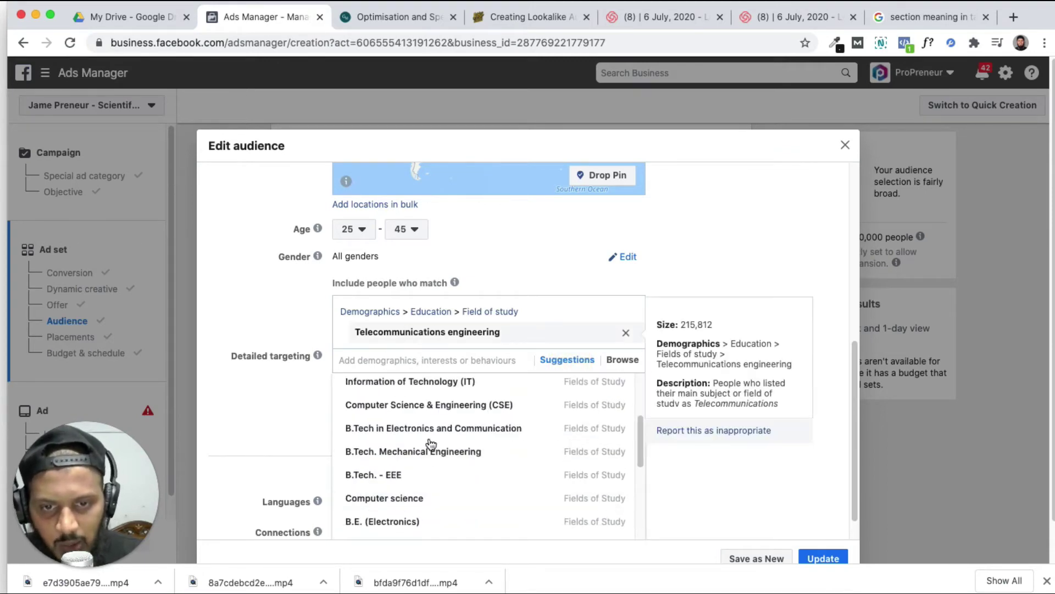
scroll(423, 467, down, 1)
scroll(412, 506, down, 1)
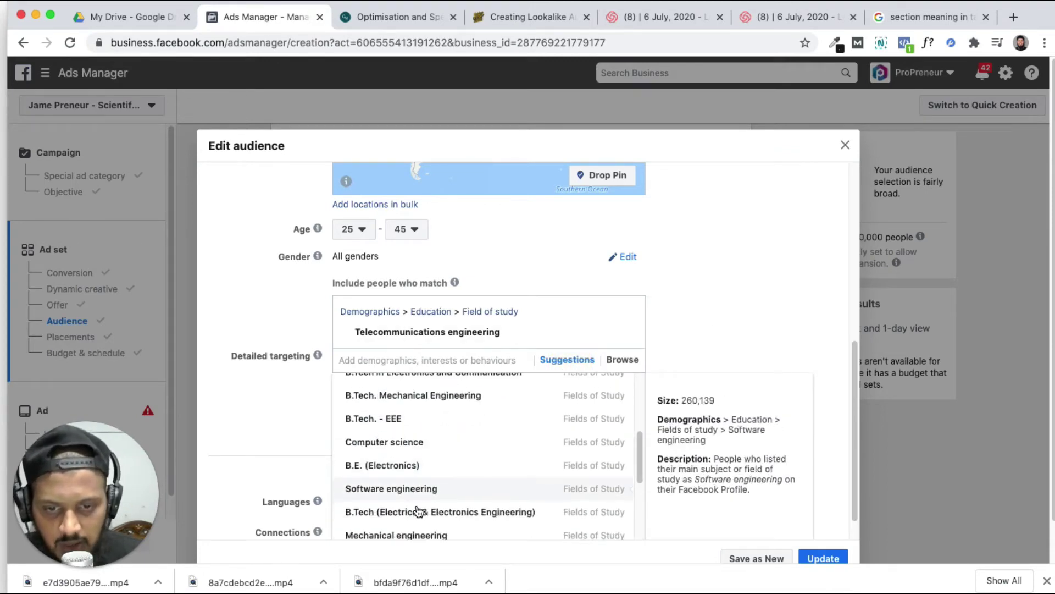
scroll(416, 520, down, 3)
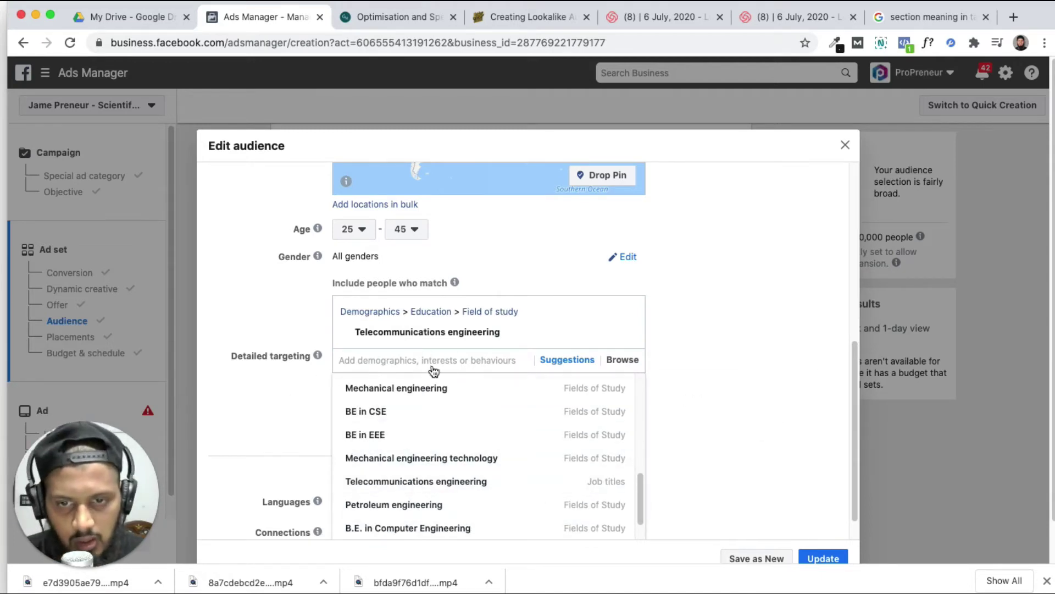
Browse to Demographics > Education > Schools/Universities and search the universities for "IIM".
click(621, 359)
click(385, 393)
click(418, 410)
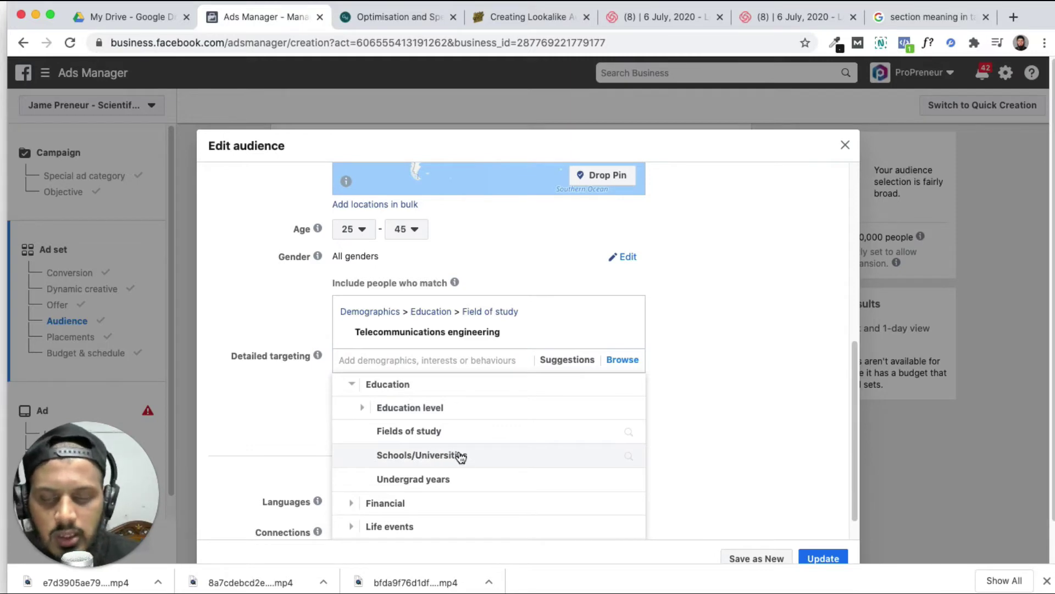
click(461, 456)
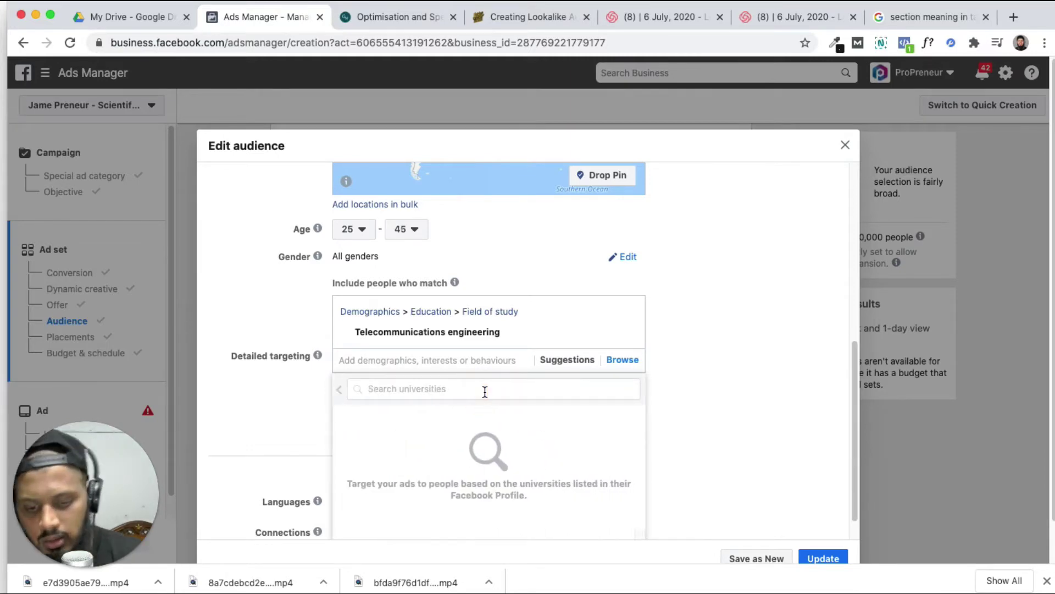
text(ia)
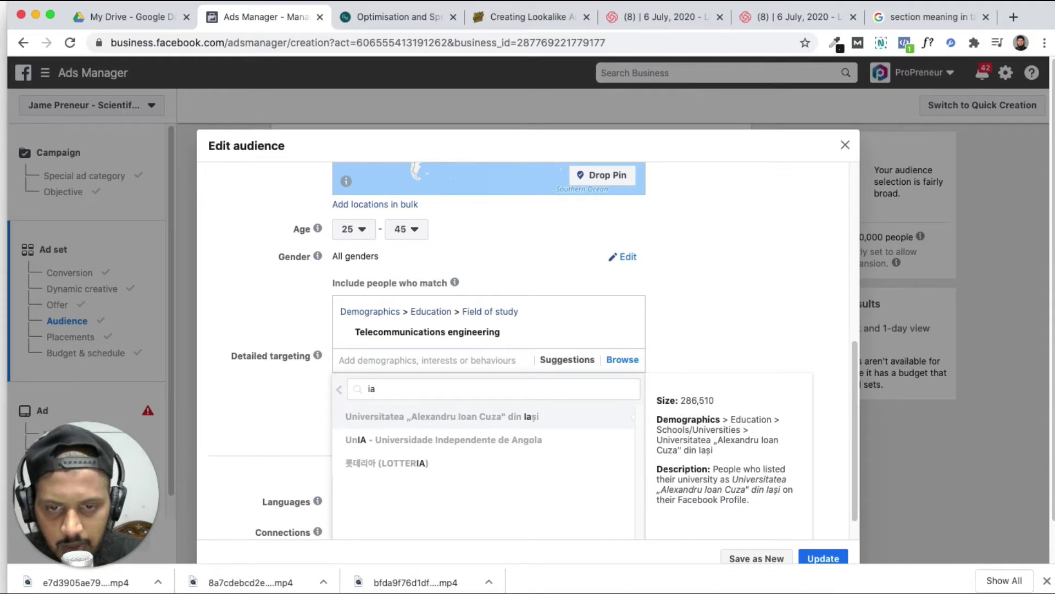
text(m)
key(BackSpace)
key(BackSpace)
text(IIM)
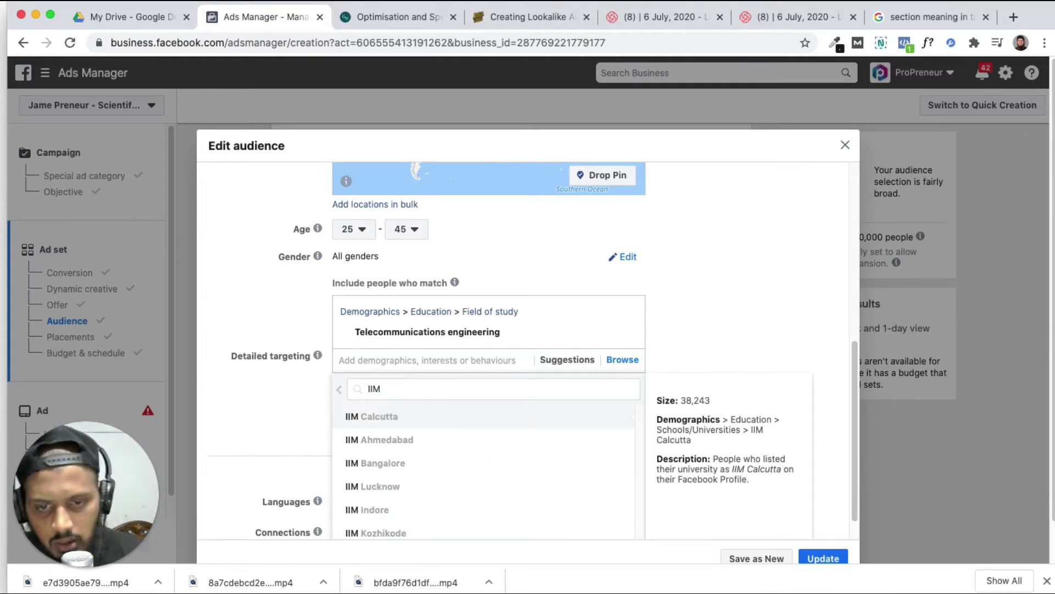
scroll(457, 467, down, 2)
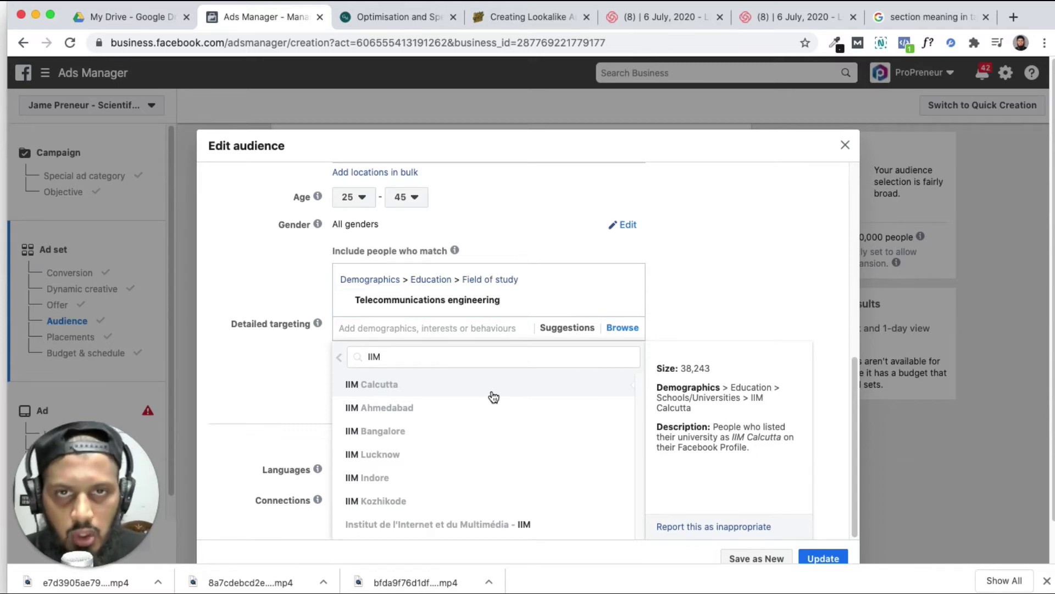
Close the university search and remove Telecommunications engineering from the detailed targeting.
click(675, 302)
click(625, 310)
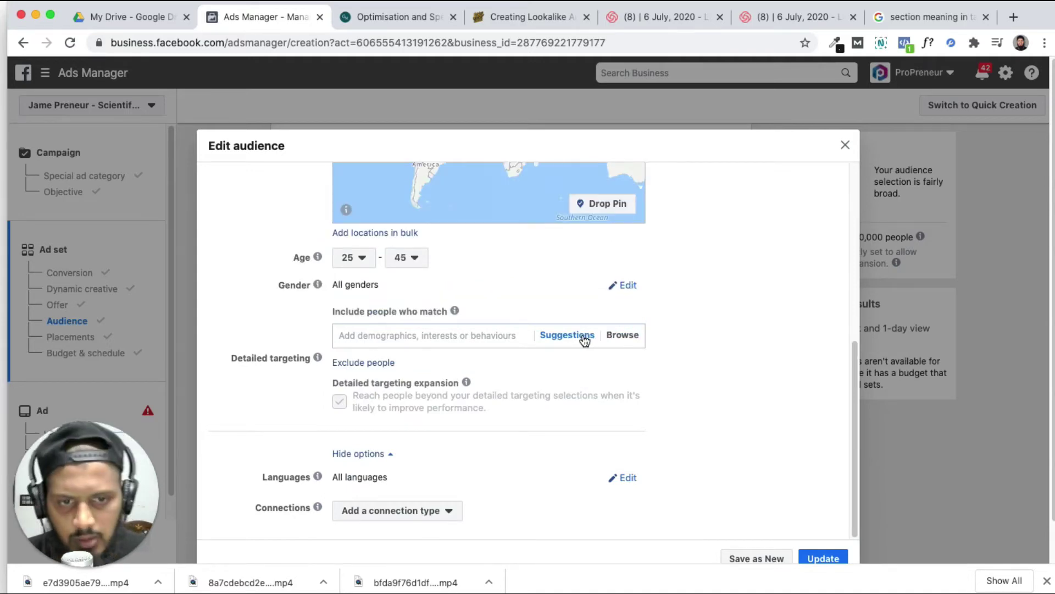
click(584, 341)
Add Undergrad years from Demographics > Education as targeting with the range 2020 to 2024.
click(621, 335)
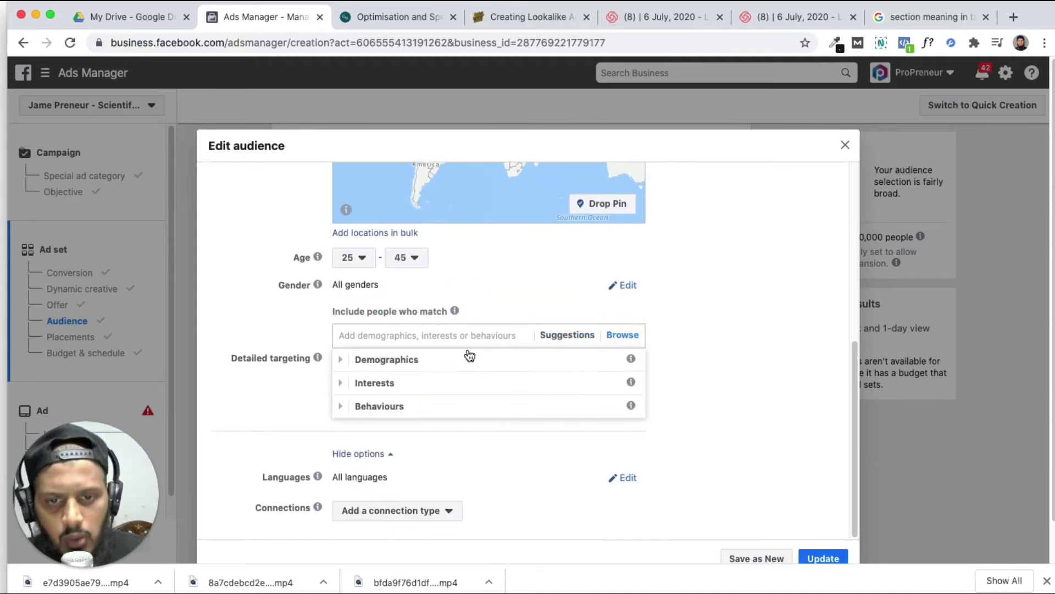
click(474, 360)
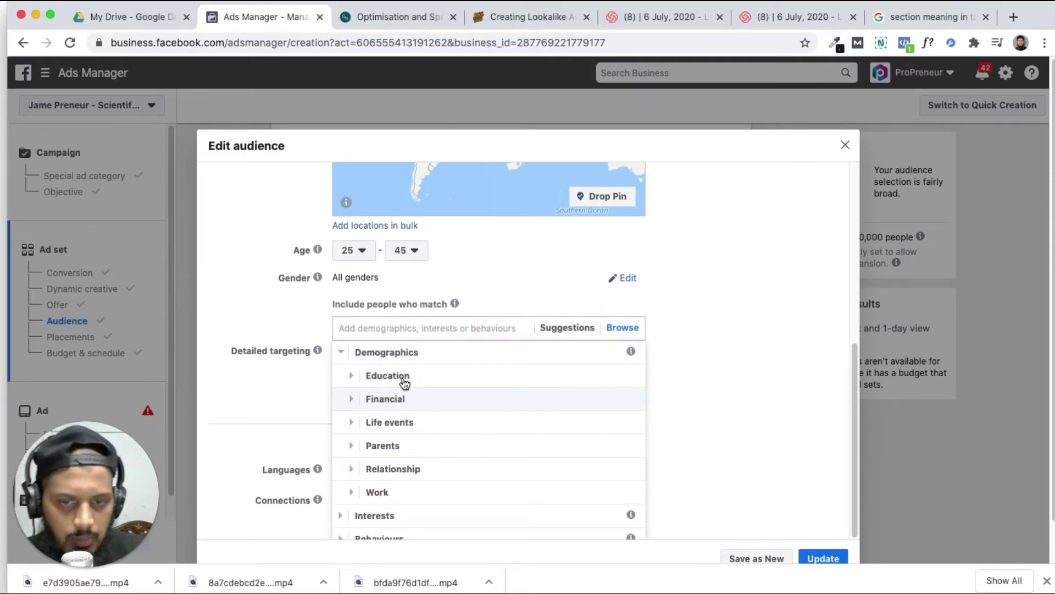
click(414, 379)
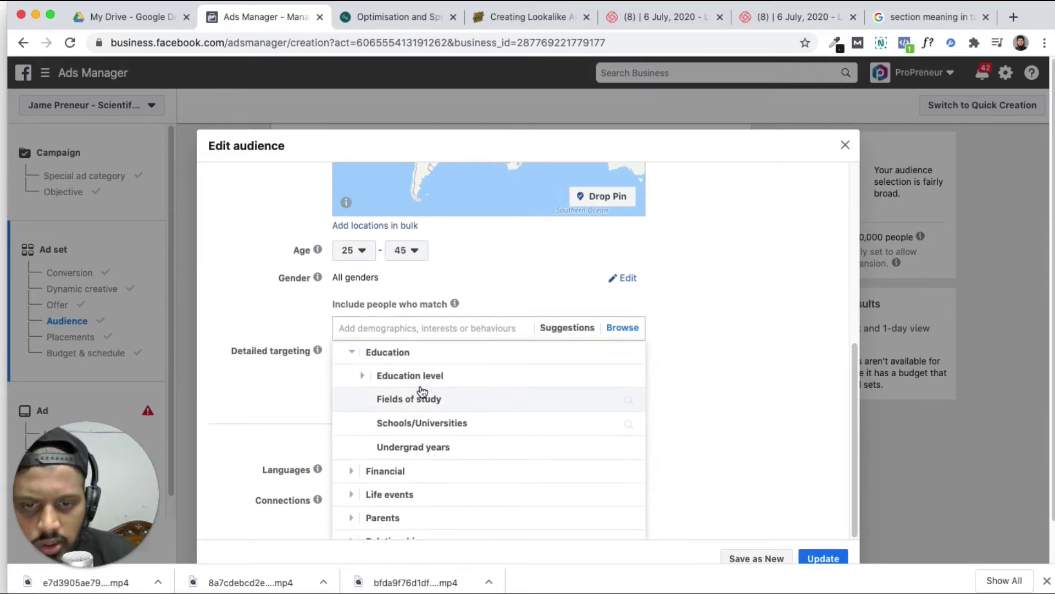
click(448, 461)
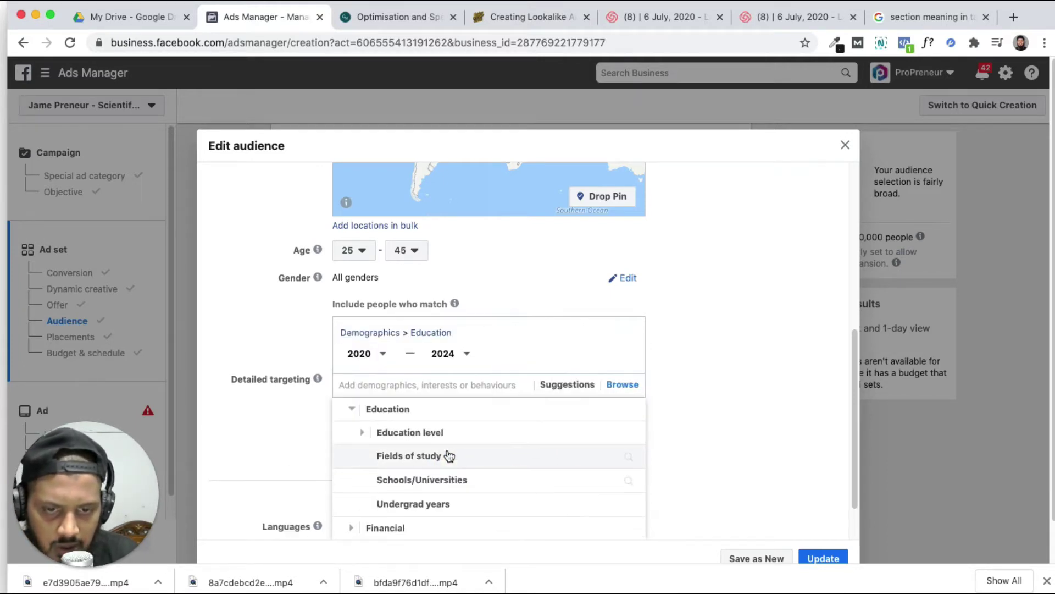
scroll(450, 458, down, 2)
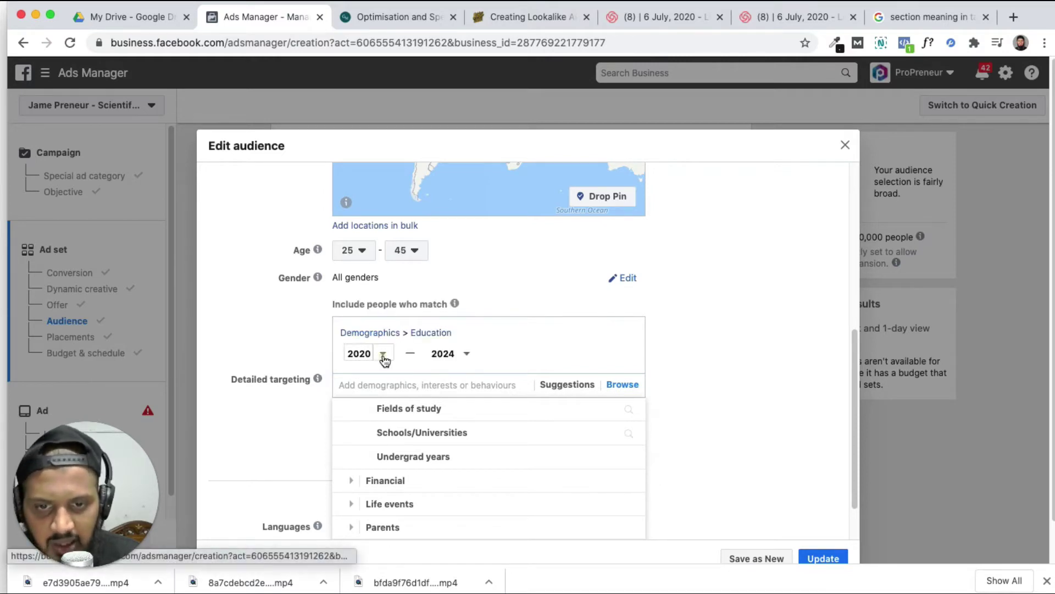
click(371, 355)
click(499, 348)
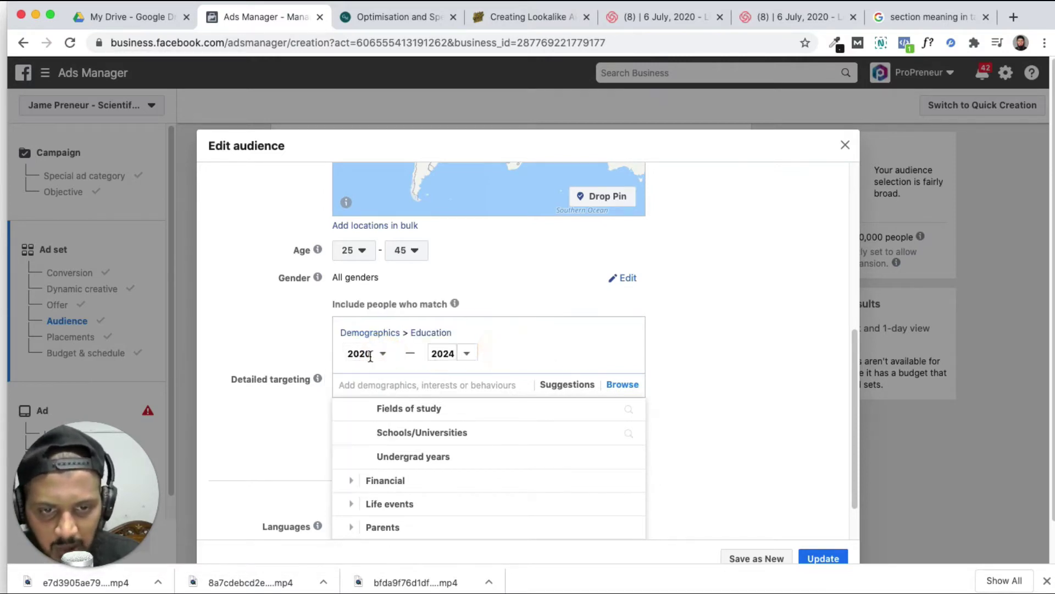
Browse Demographics > Financial > Income to view the household income options.
scroll(424, 363, down, 2)
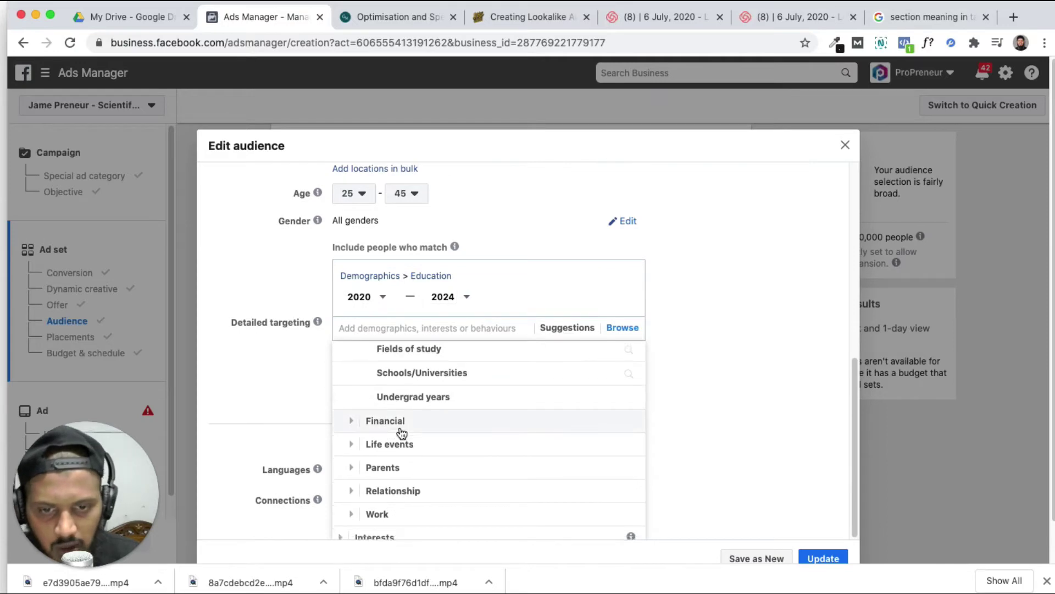
scroll(404, 432, down, 1)
click(419, 424)
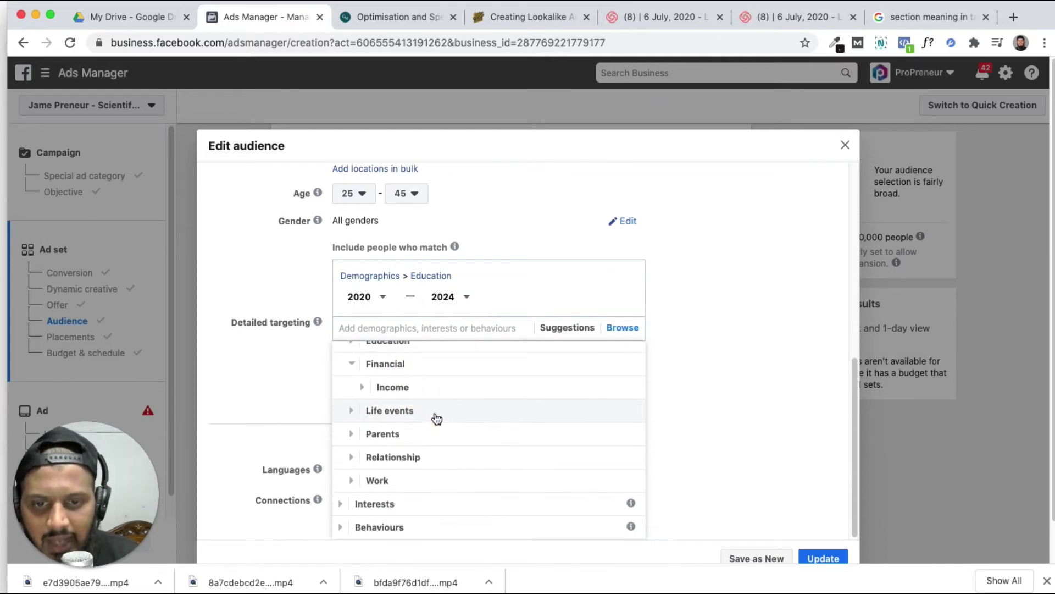
click(429, 392)
scroll(430, 396, down, 1)
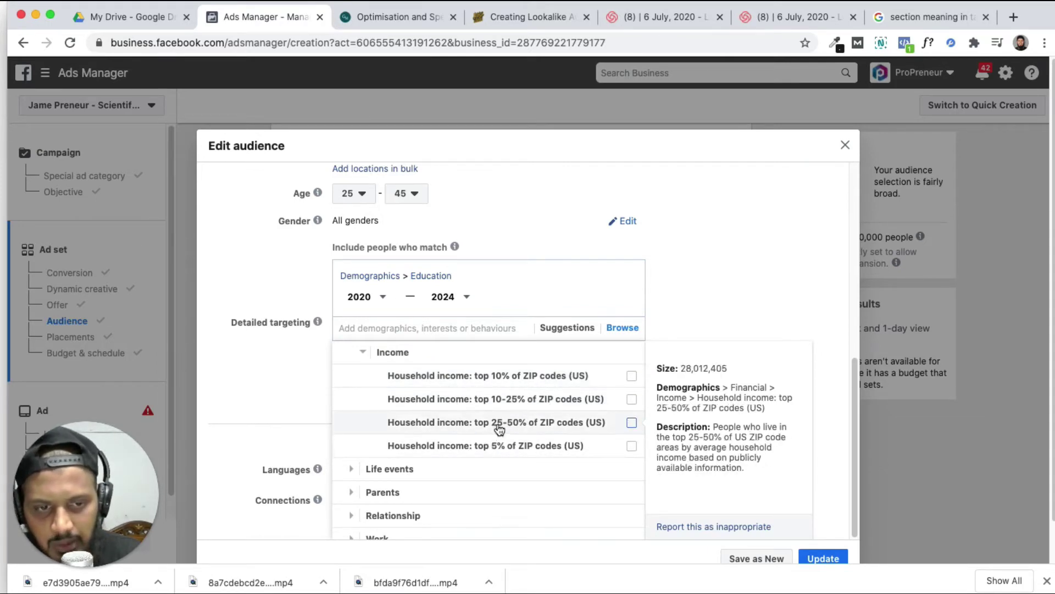
Browse the Life events demographics, expanding the Anniversary and Date of birth options.
click(415, 471)
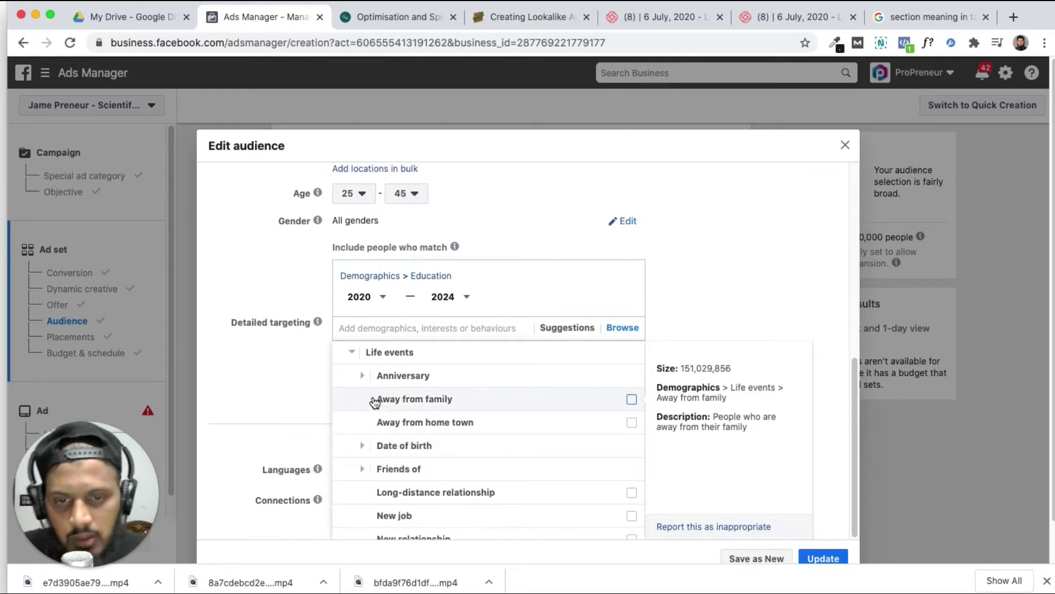
click(486, 379)
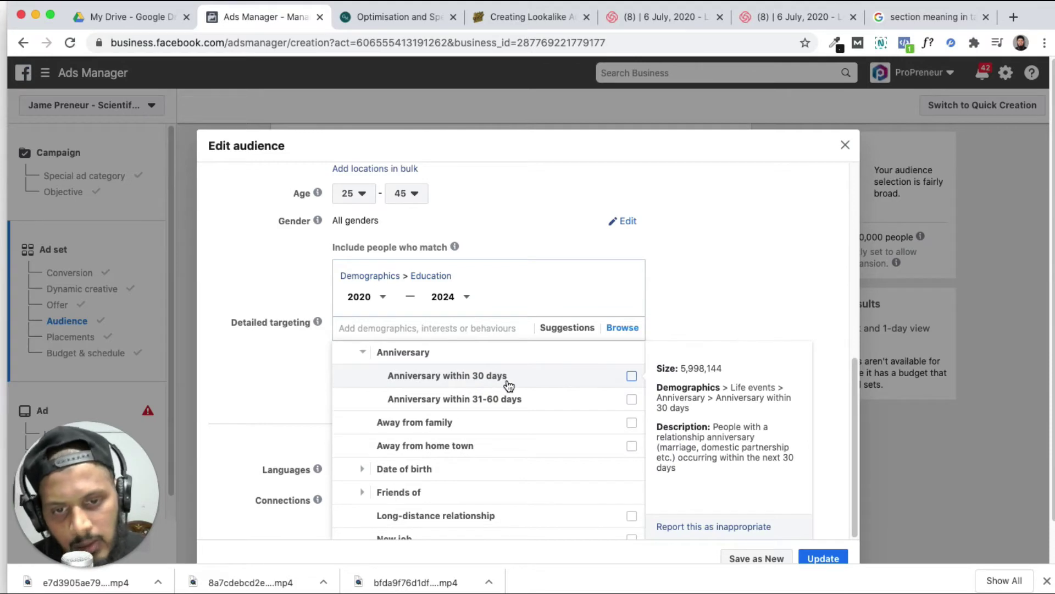
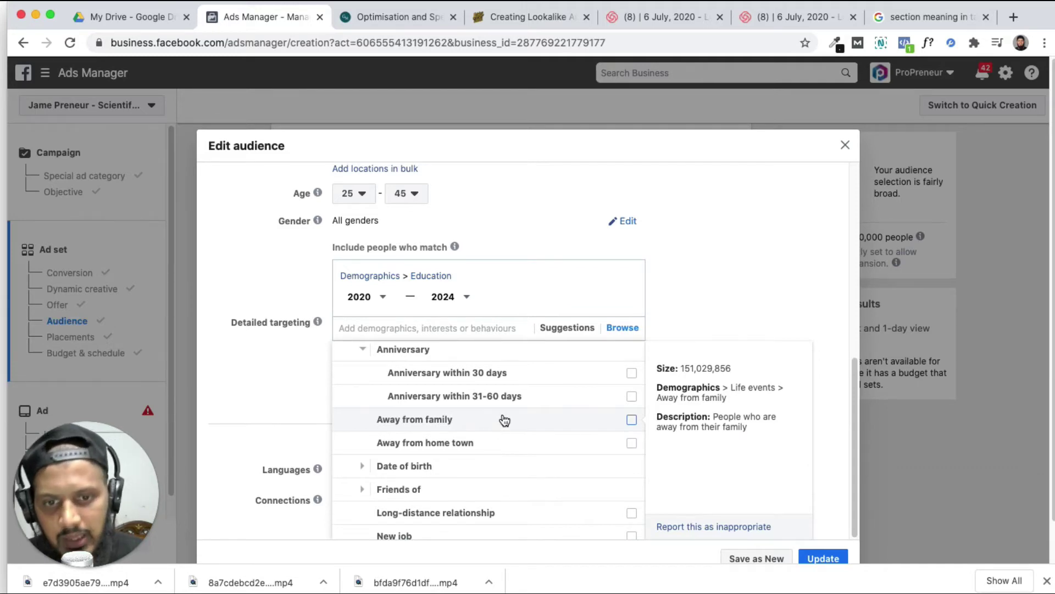
scroll(499, 440, down, 1)
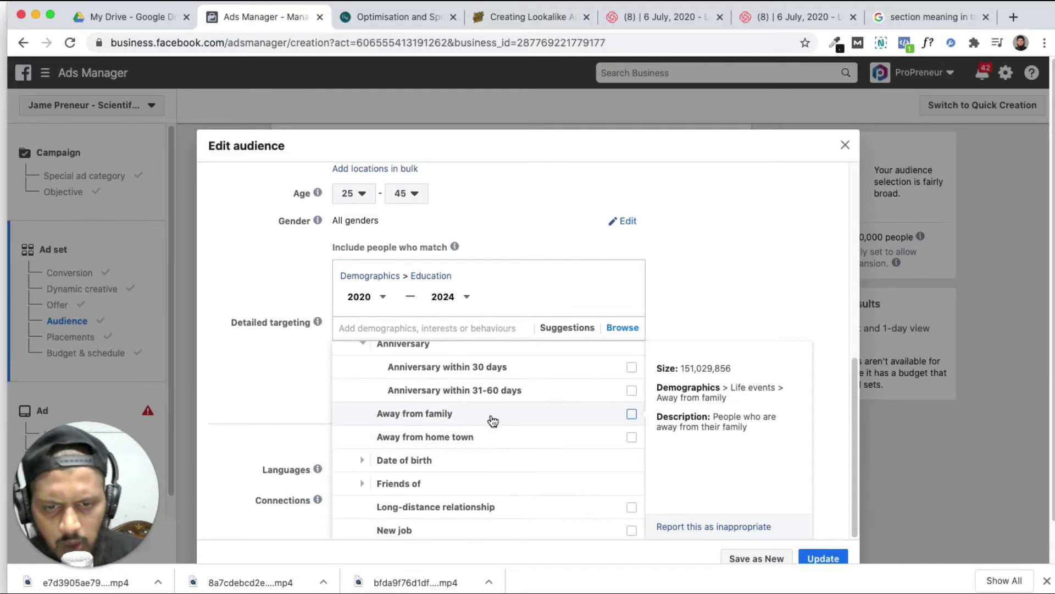
click(471, 459)
scroll(462, 429, down, 4)
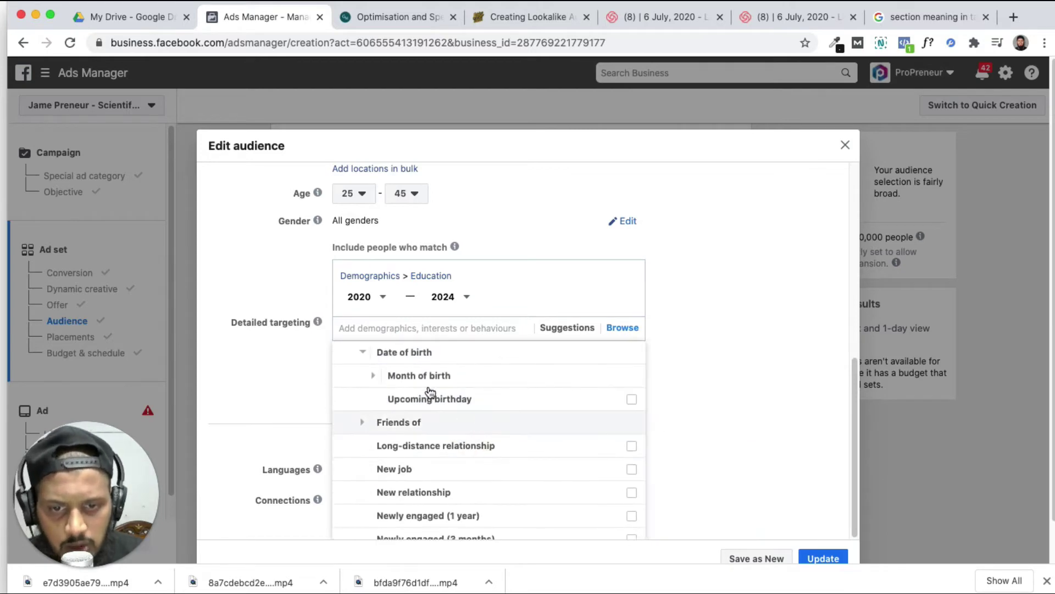
Add Birthday in August from Date of birth > Month of birth as targeting and remove the 2020 to 2024 Education targeting.
click(438, 376)
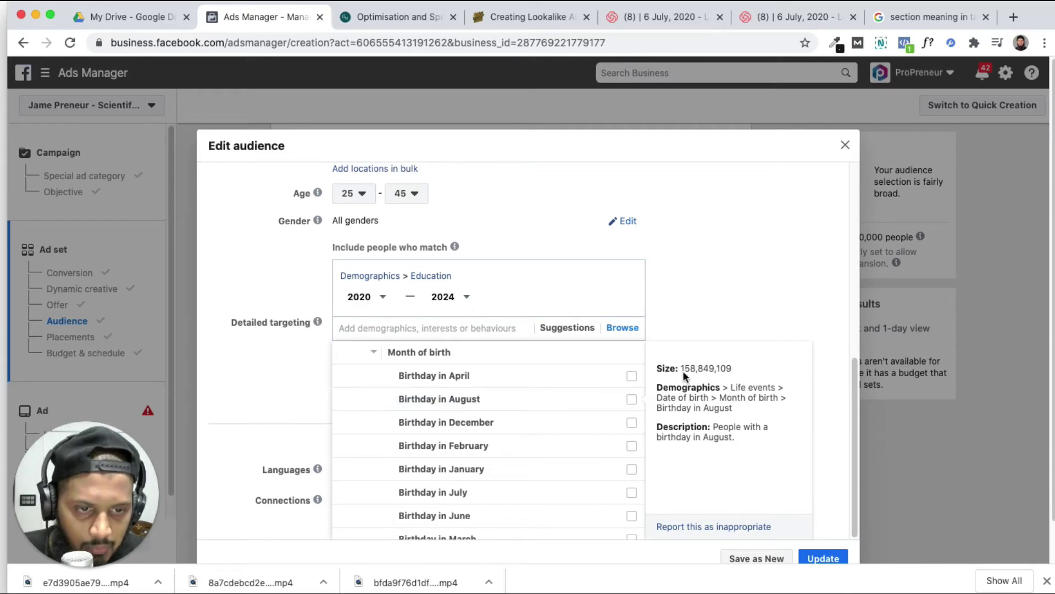
click(633, 401)
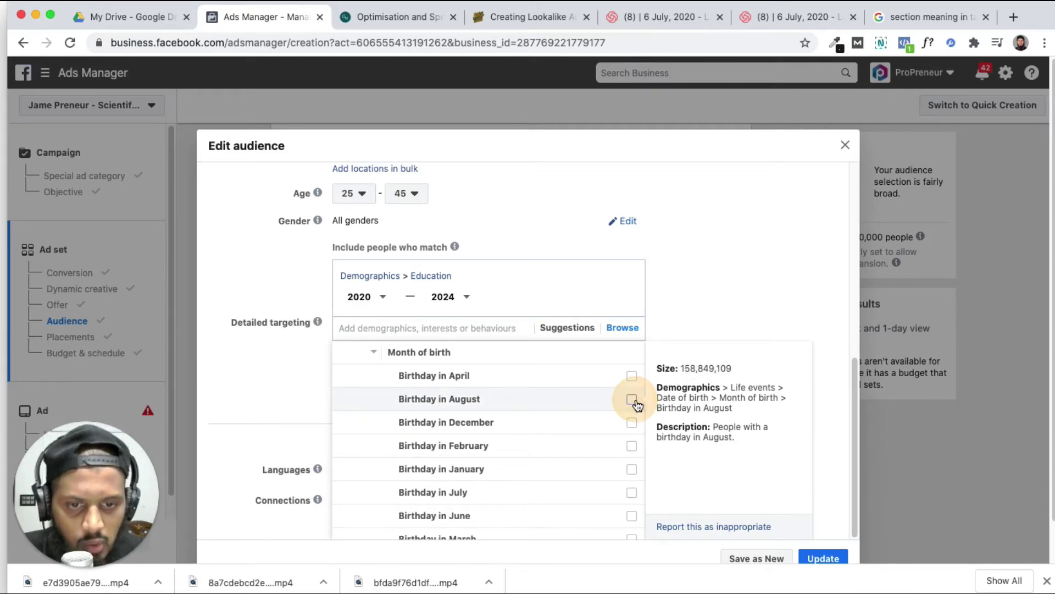
click(625, 279)
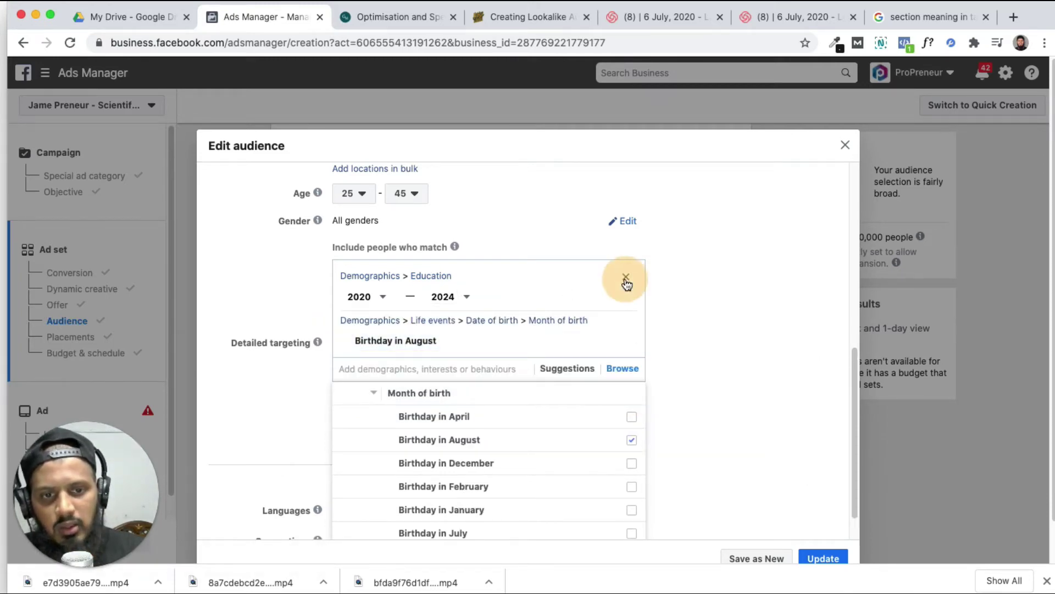
Check the potential reach and audience details for the edited audience, and close the targeting browse list.
scroll(678, 311, up, 10)
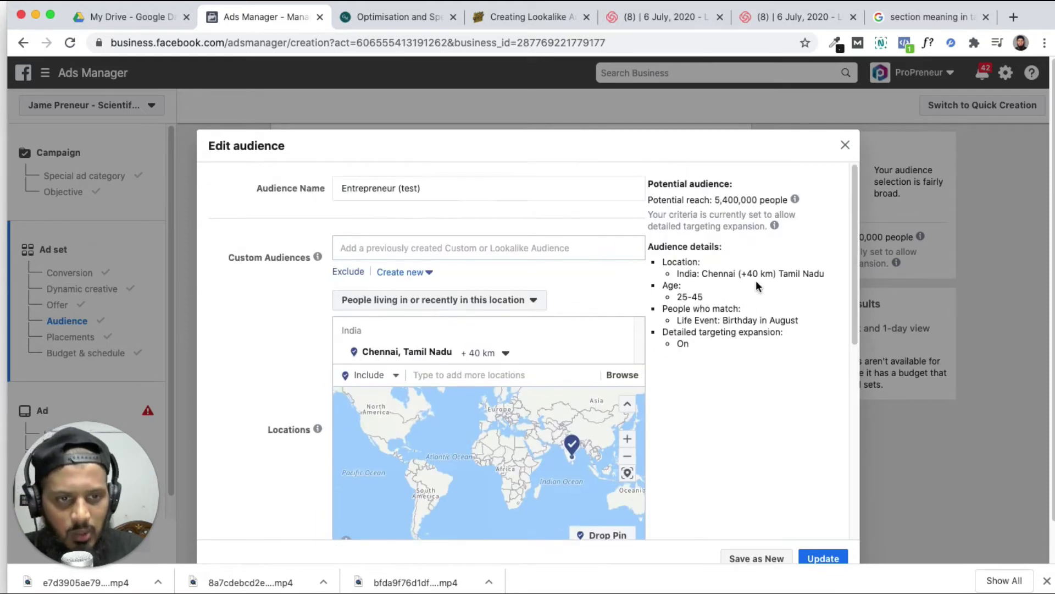
scroll(697, 319, down, 1)
scroll(714, 280, up, 1)
scroll(687, 330, down, 7)
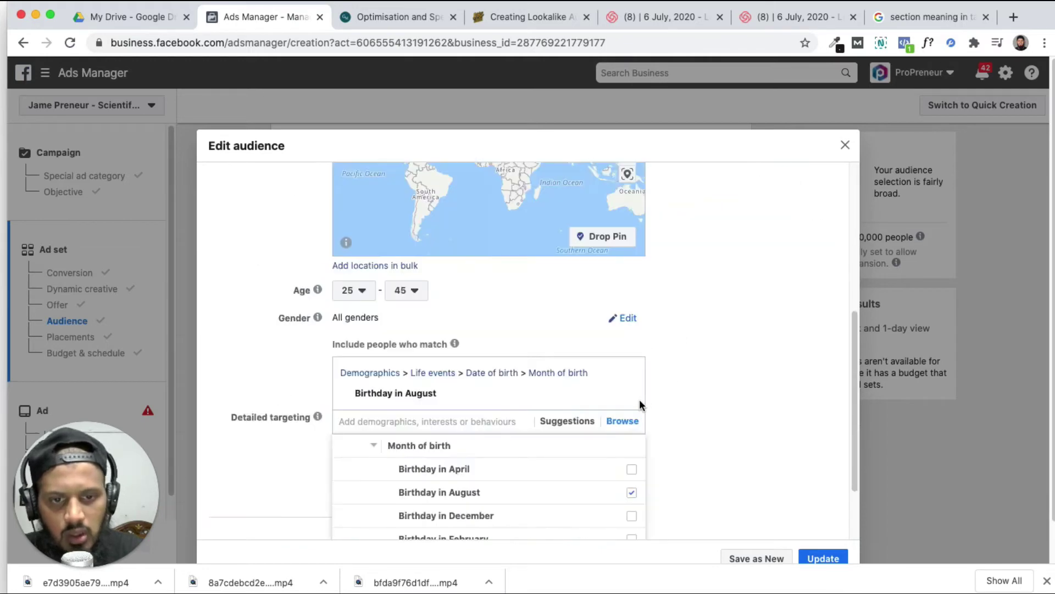
click(282, 380)
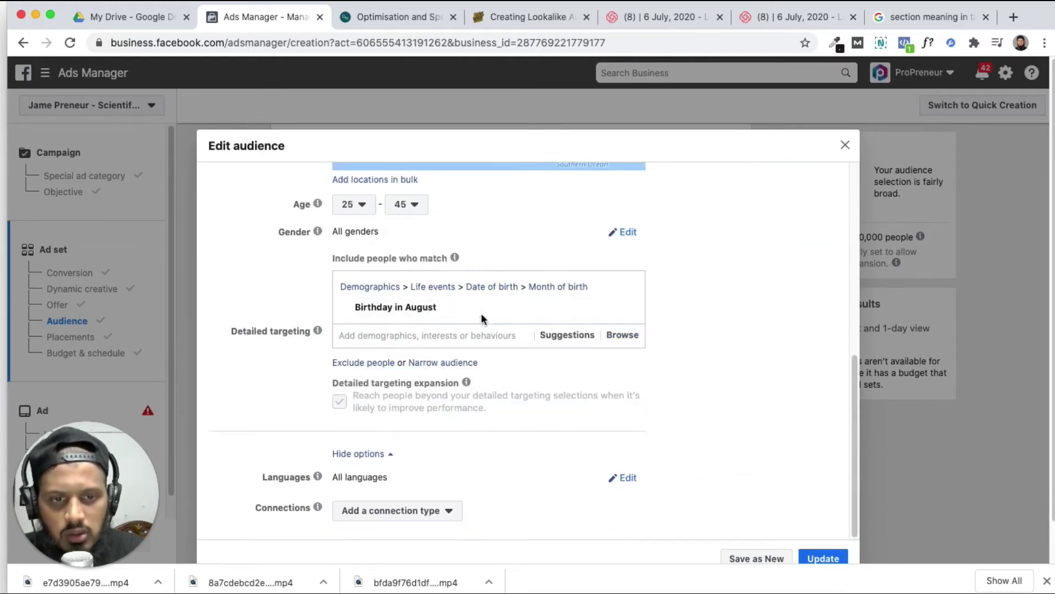
Remove Birthday in August from the detailed targeting.
mouse_move(438, 318)
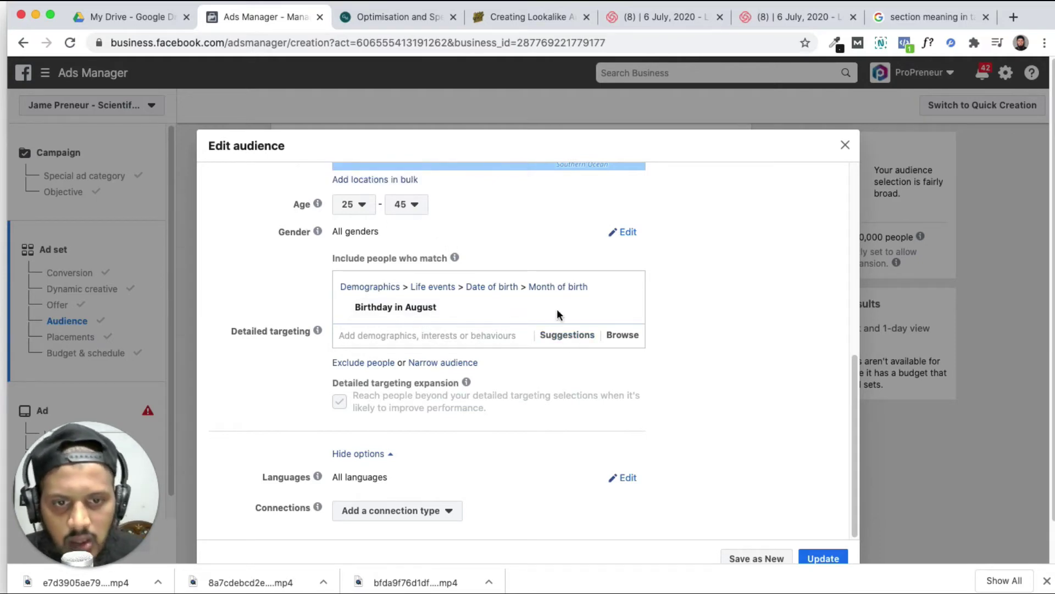
mouse_move(627, 306)
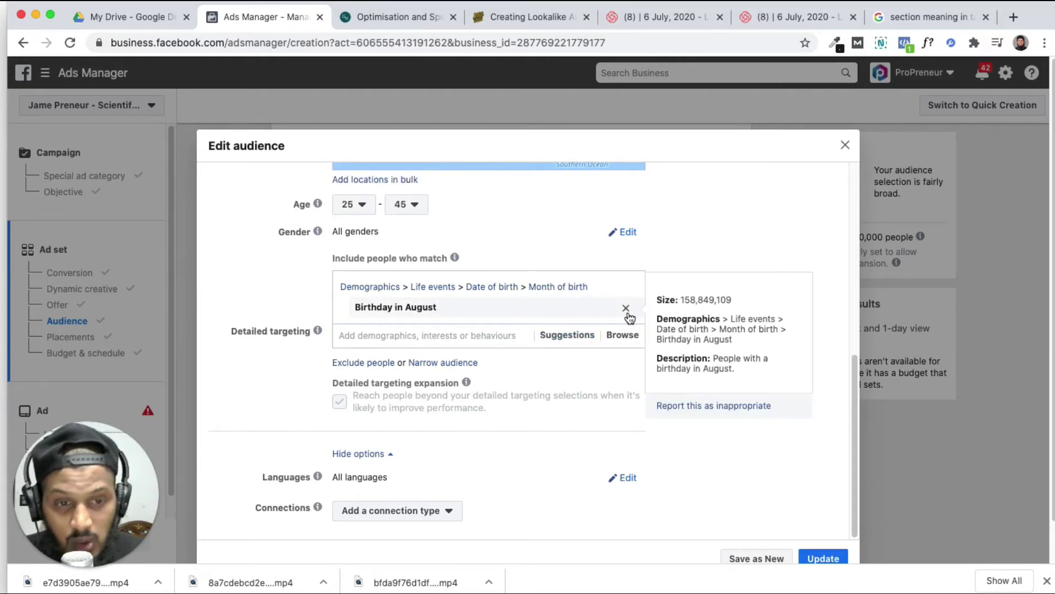
click(627, 308)
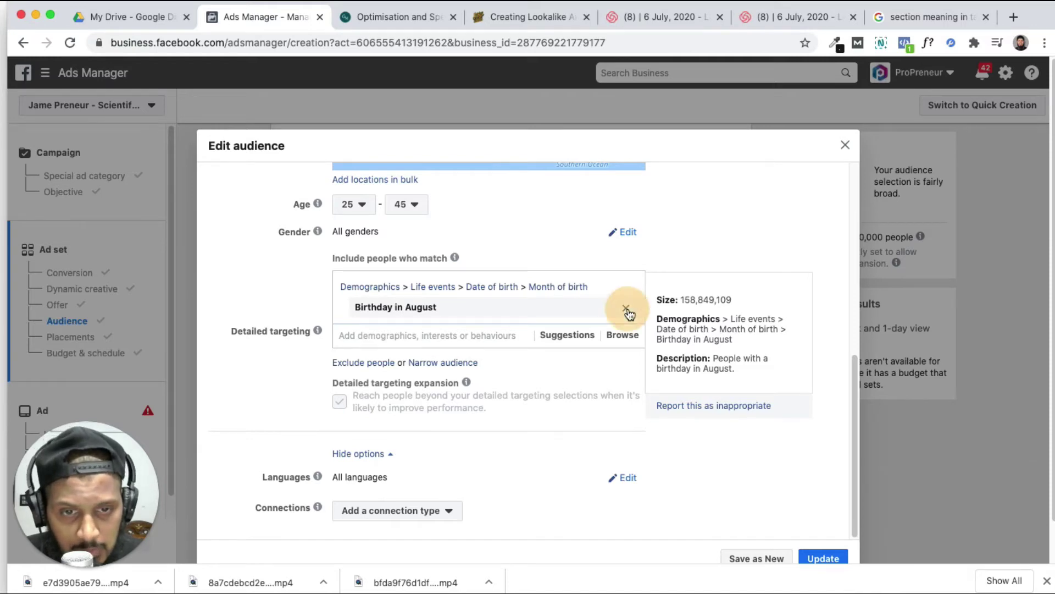
Browse Demographics > Life events to review the relationship, job, engagement, newlywed and Recently moved options, and collapse the category.
click(622, 335)
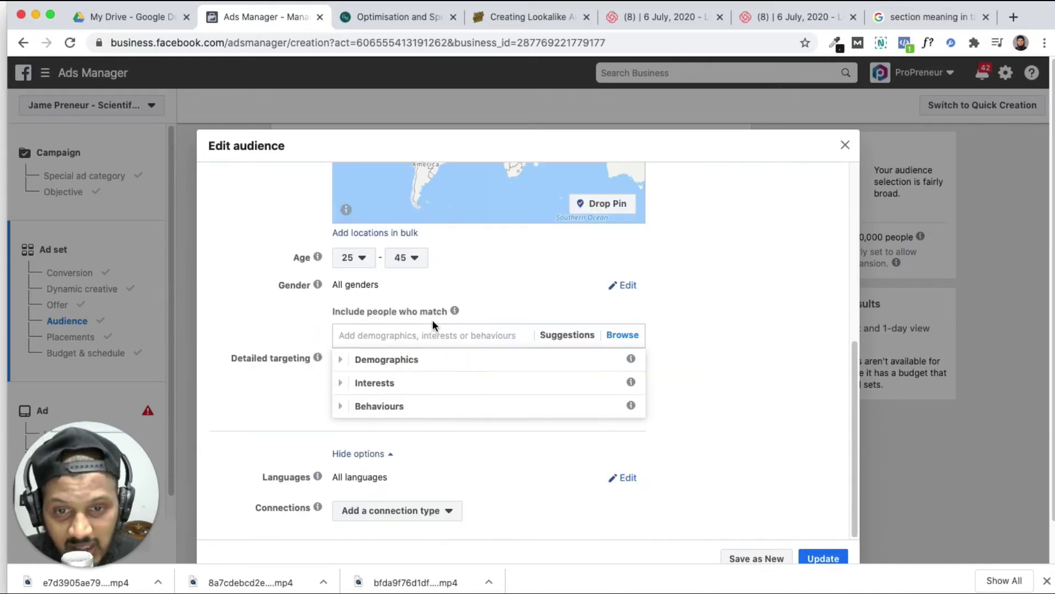
click(447, 361)
scroll(441, 460, down, 1)
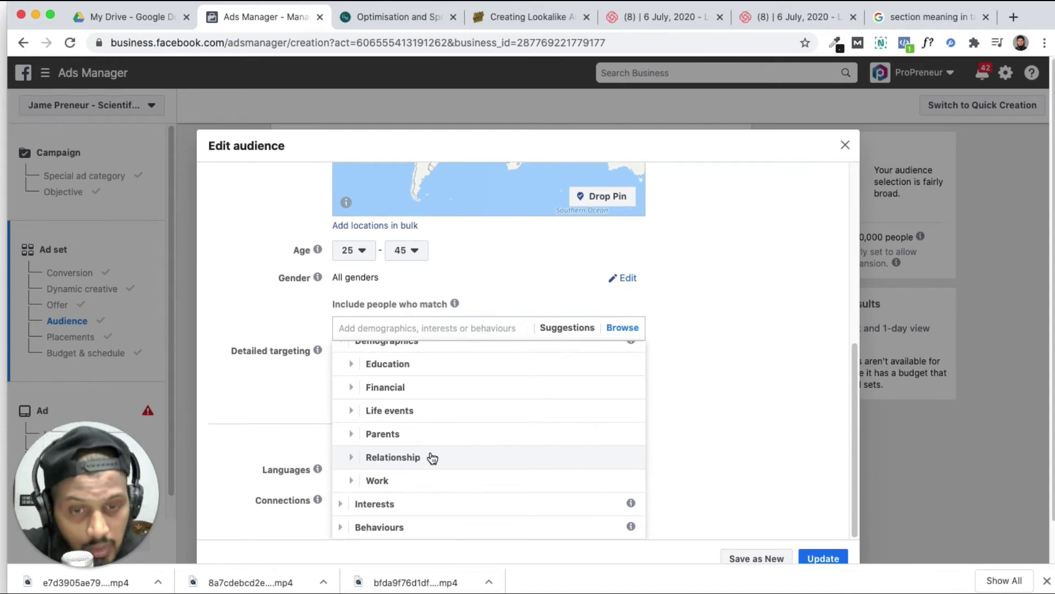
click(418, 413)
scroll(435, 439, down, 2)
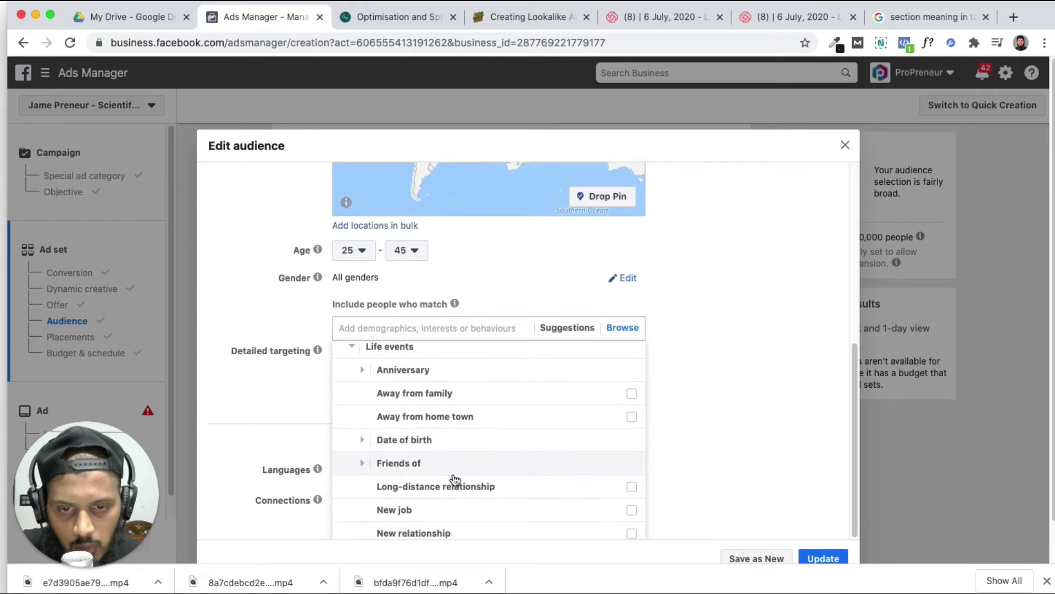
scroll(454, 501, down, 1)
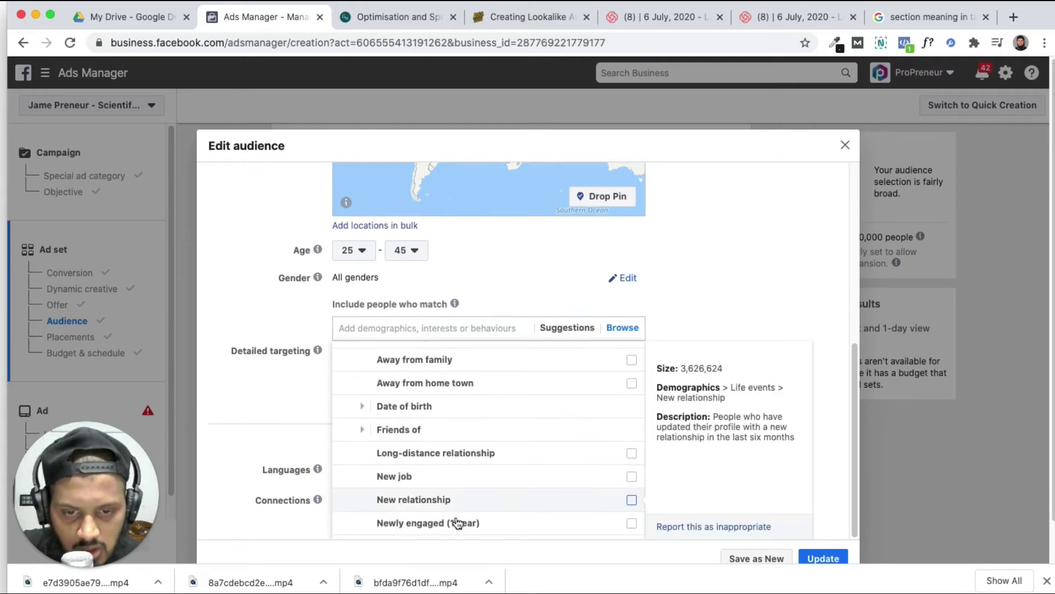
scroll(462, 520, down, 1)
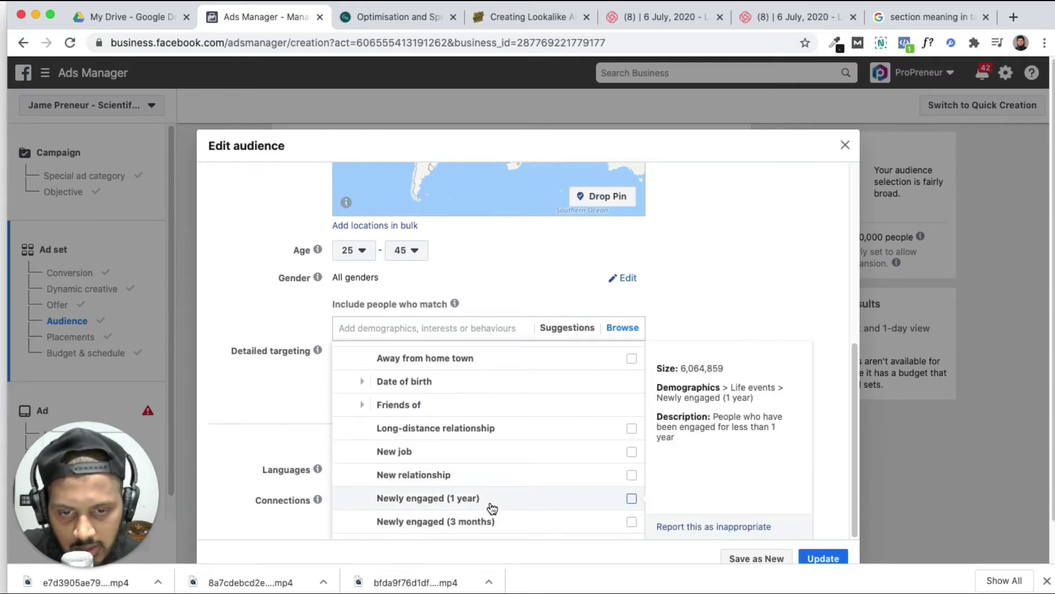
scroll(492, 502, down, 1)
scroll(495, 502, down, 3)
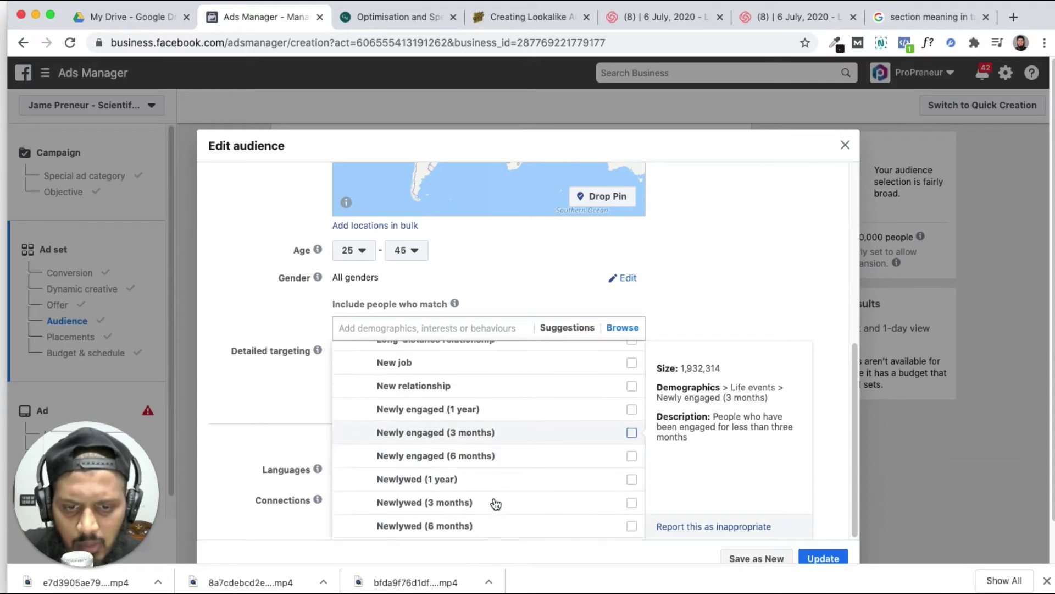
scroll(495, 503, down, 1)
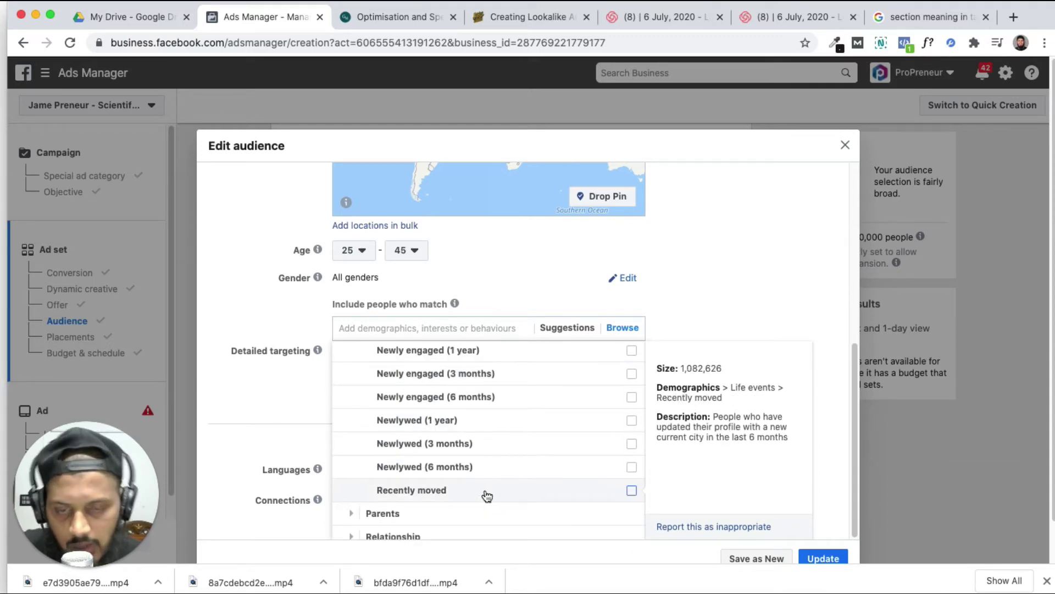
scroll(434, 497, up, 8)
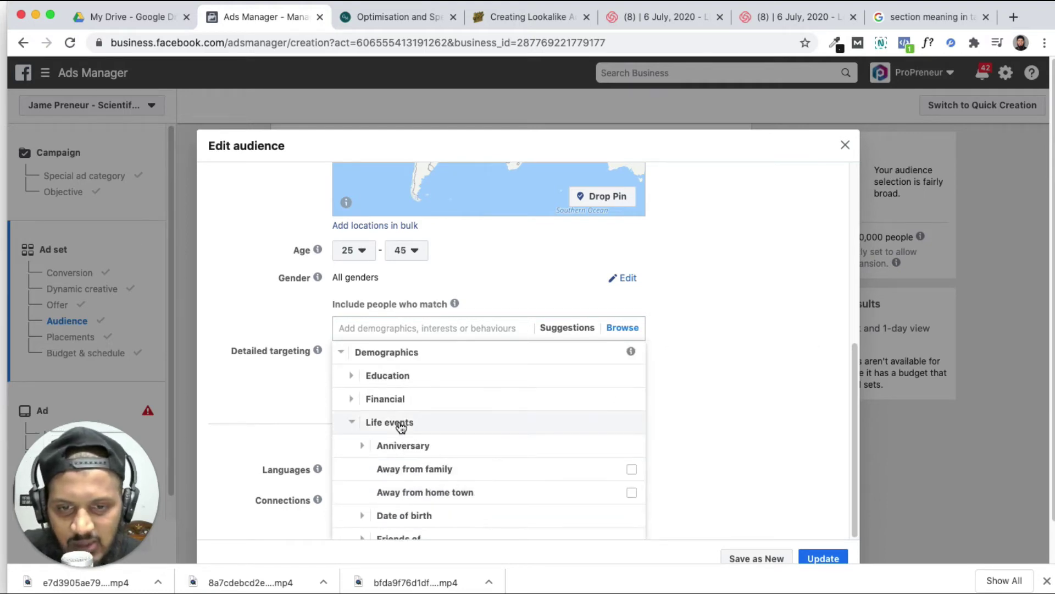
click(355, 422)
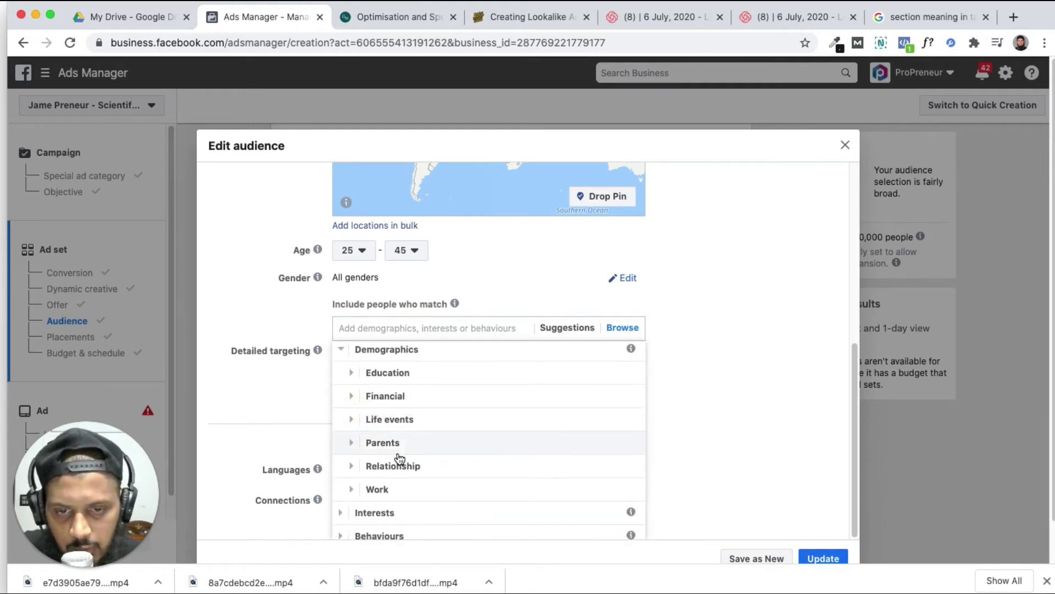
Browse Demographics > Parents > All parents to review the options by children's age group.
click(410, 441)
scroll(415, 437, down, 1)
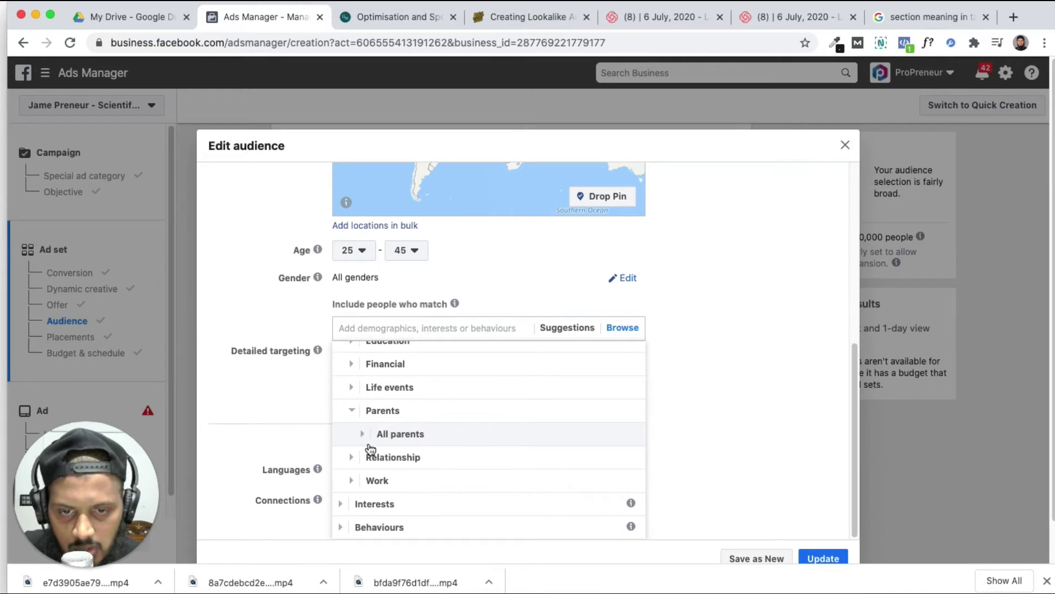
click(367, 437)
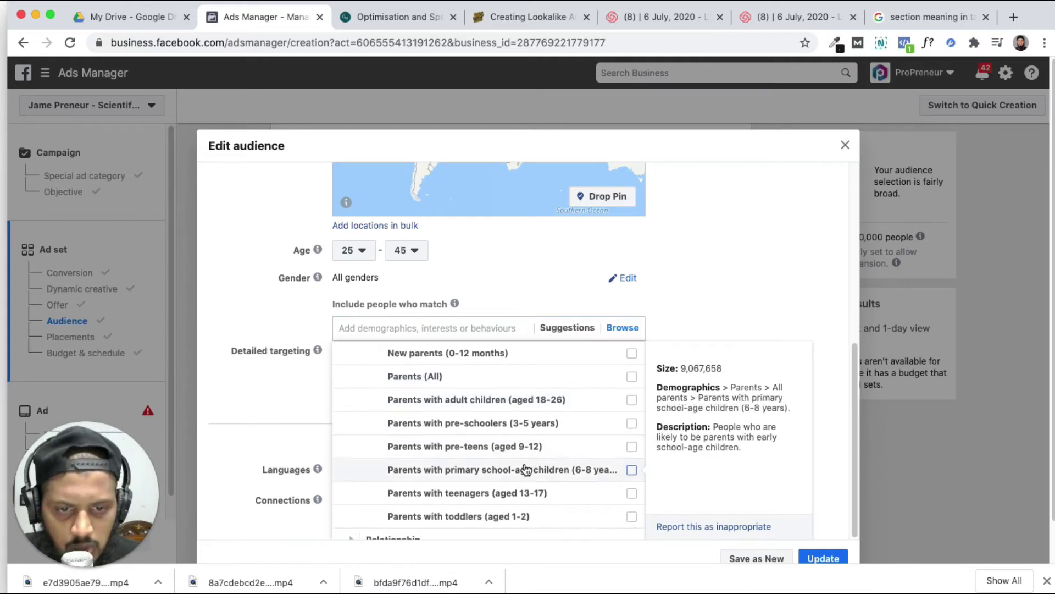
scroll(522, 468, down, 2)
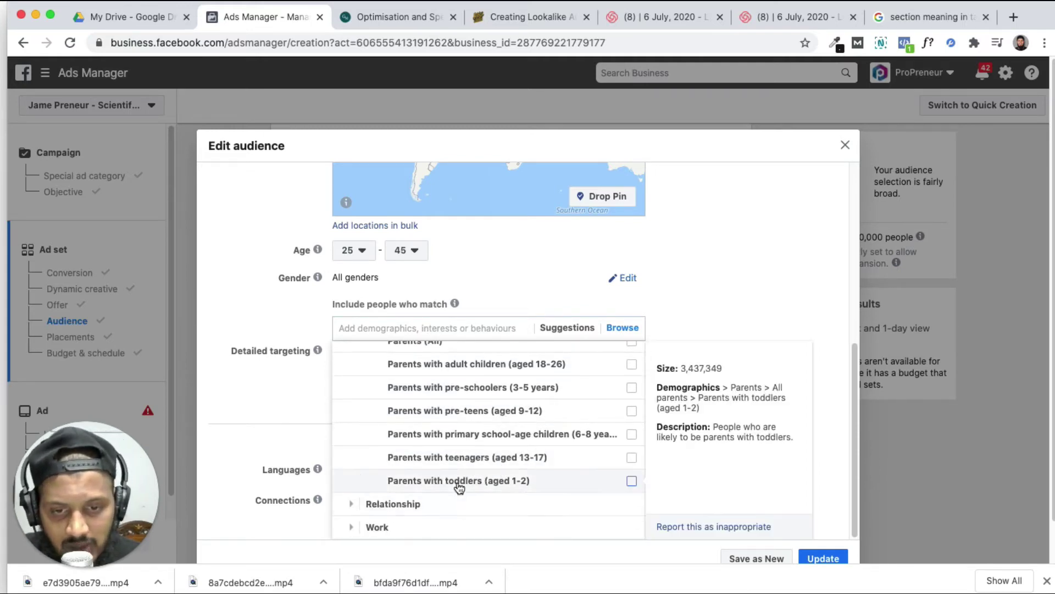
scroll(455, 483, up, 4)
scroll(459, 486, down, 6)
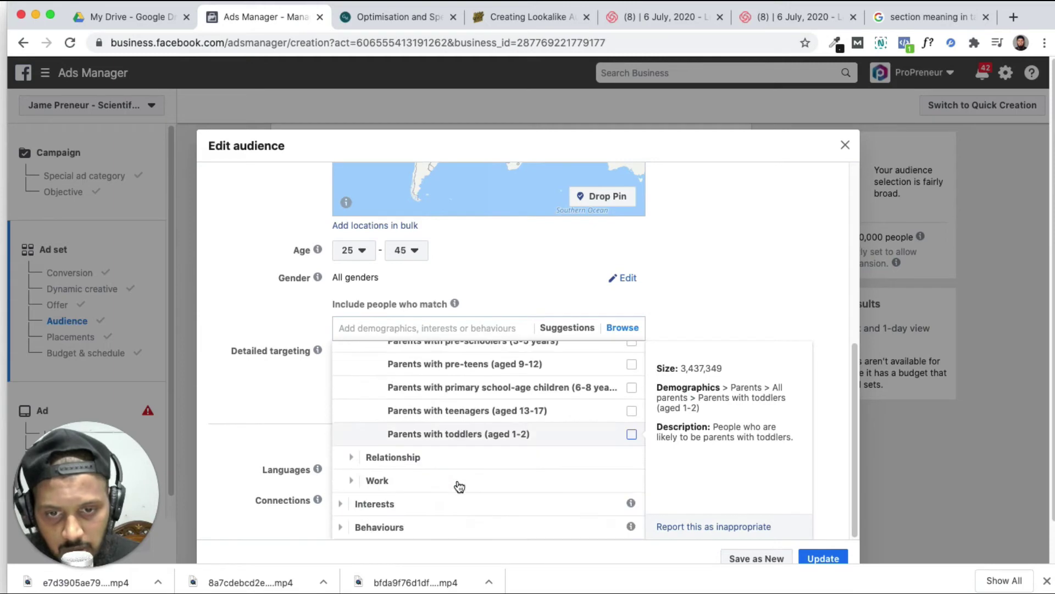
Add Married and Engaged from Demographics > Relationship > Relationship status as detailed targeting.
click(440, 458)
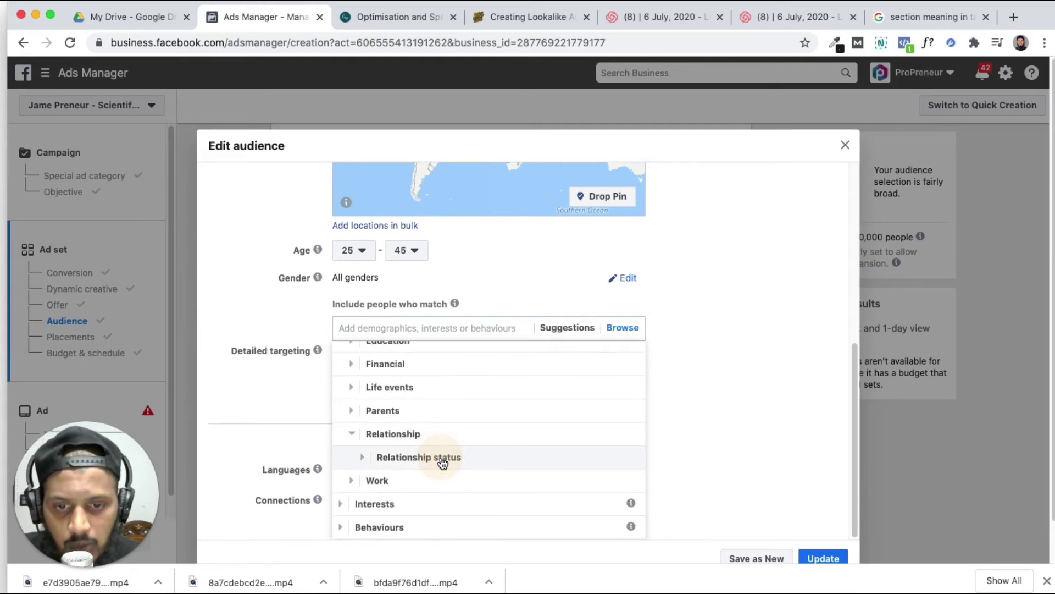
click(482, 460)
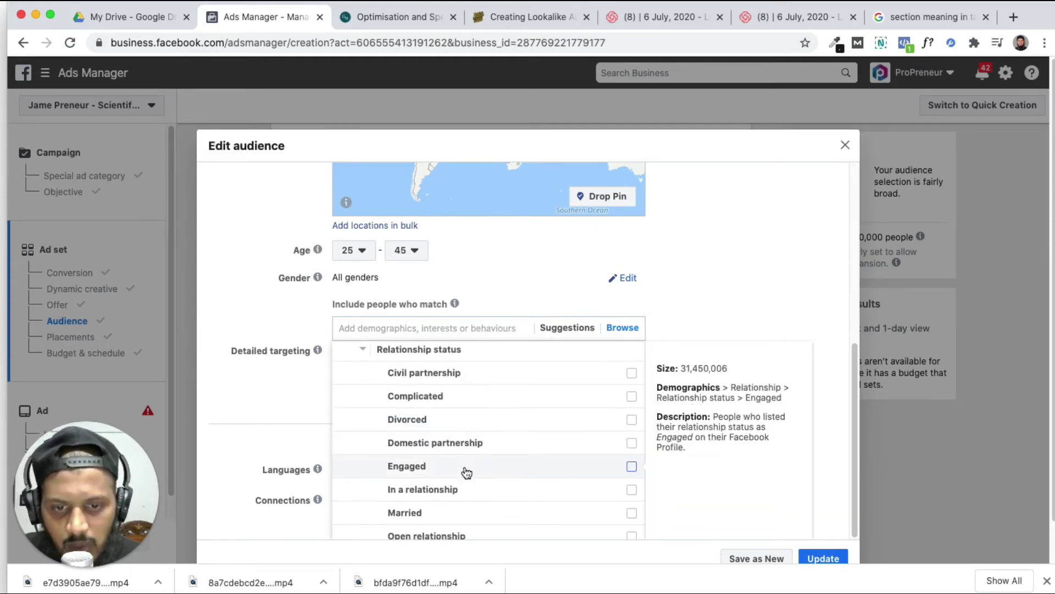
click(462, 515)
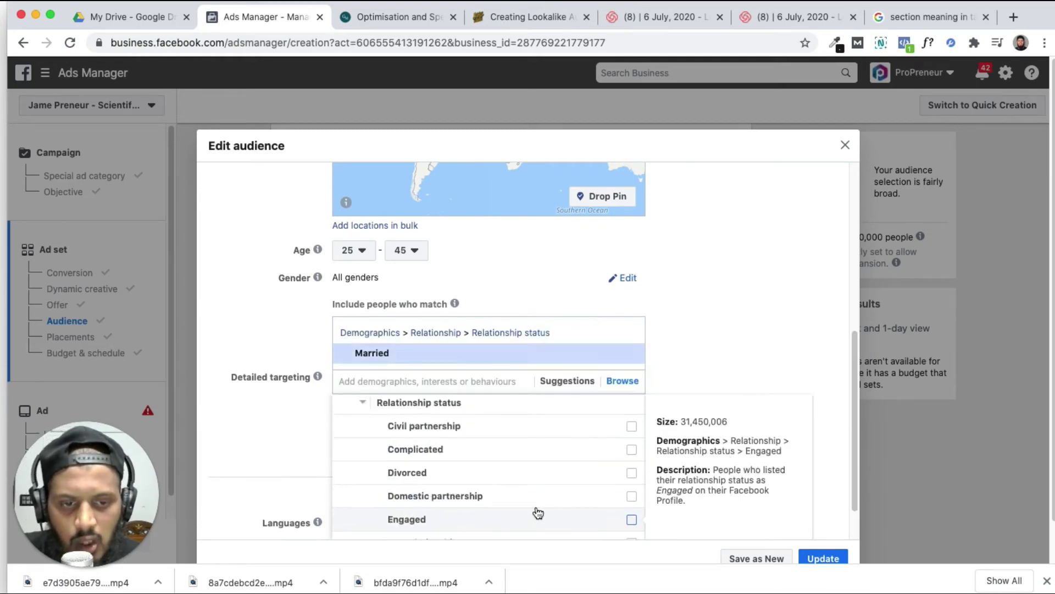
click(632, 519)
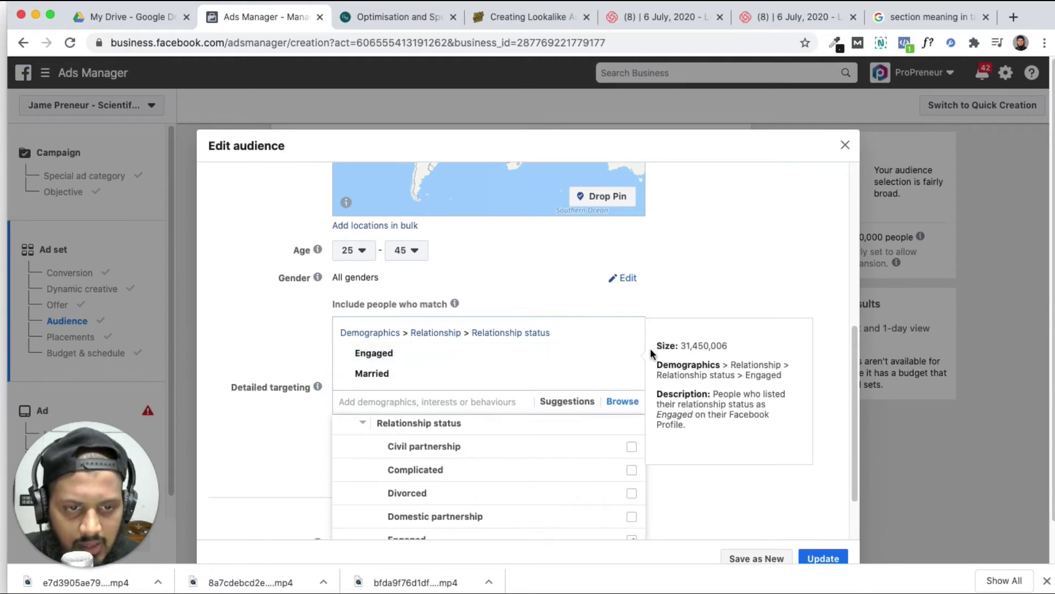
Remove Engaged from the detailed targeting, look through the other relationship statuses, and remove Married as well.
click(627, 355)
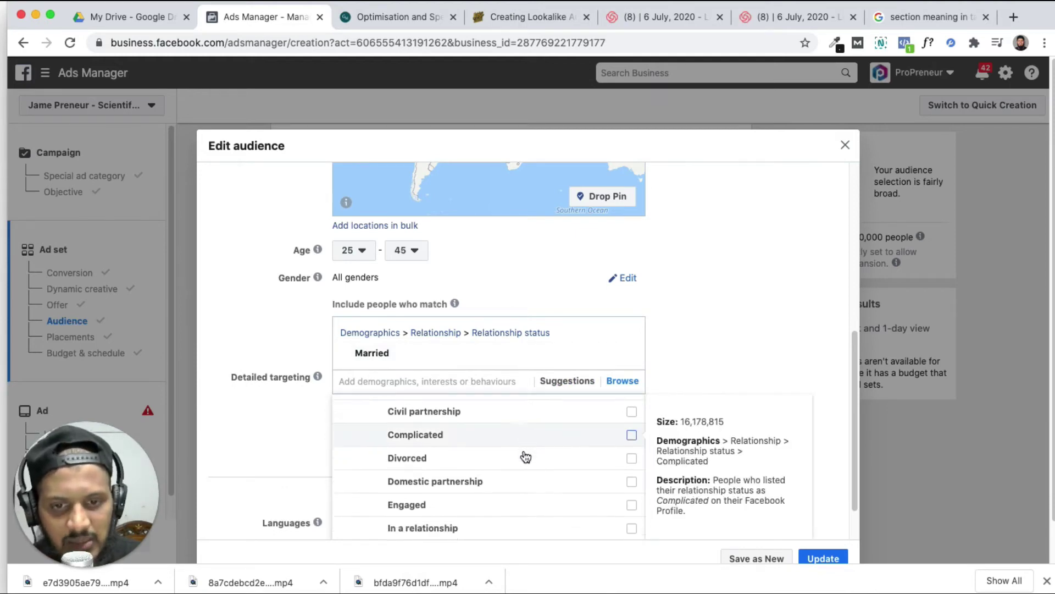
scroll(516, 493, down, 3)
scroll(506, 522, down, 2)
scroll(507, 519, down, 1)
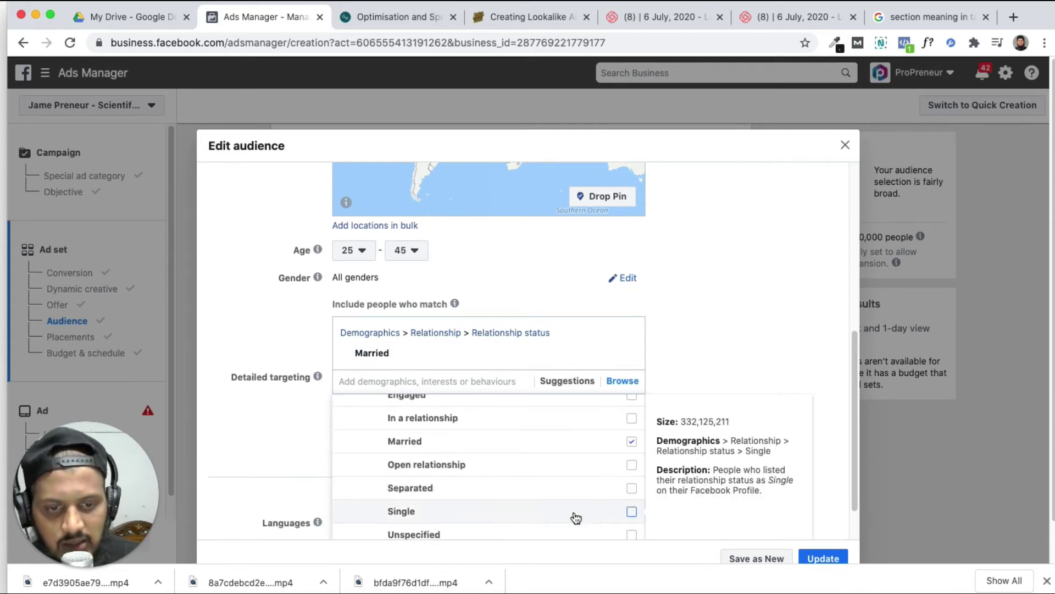
scroll(570, 517, down, 3)
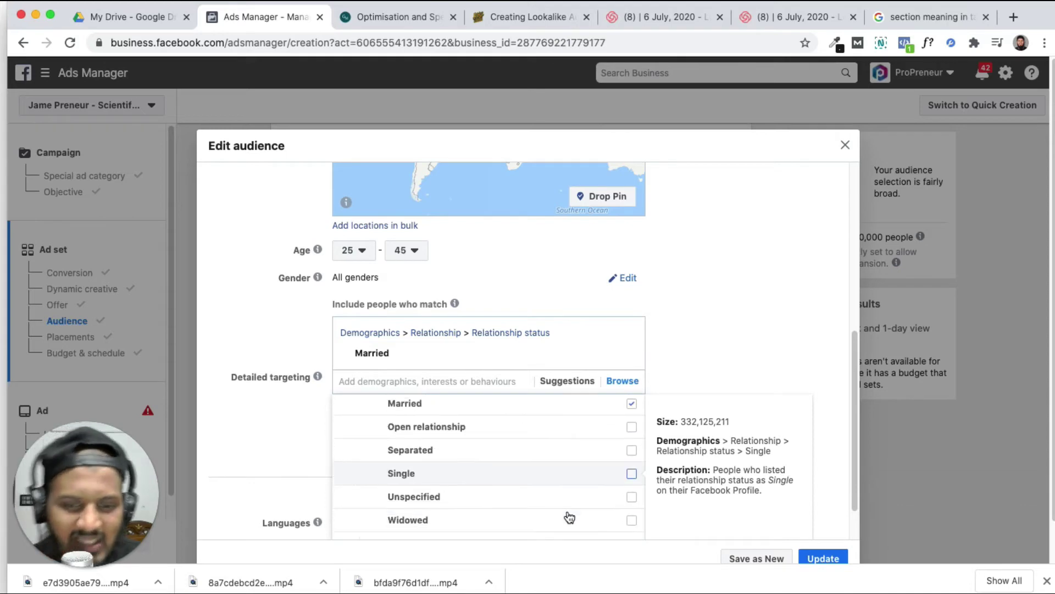
click(626, 353)
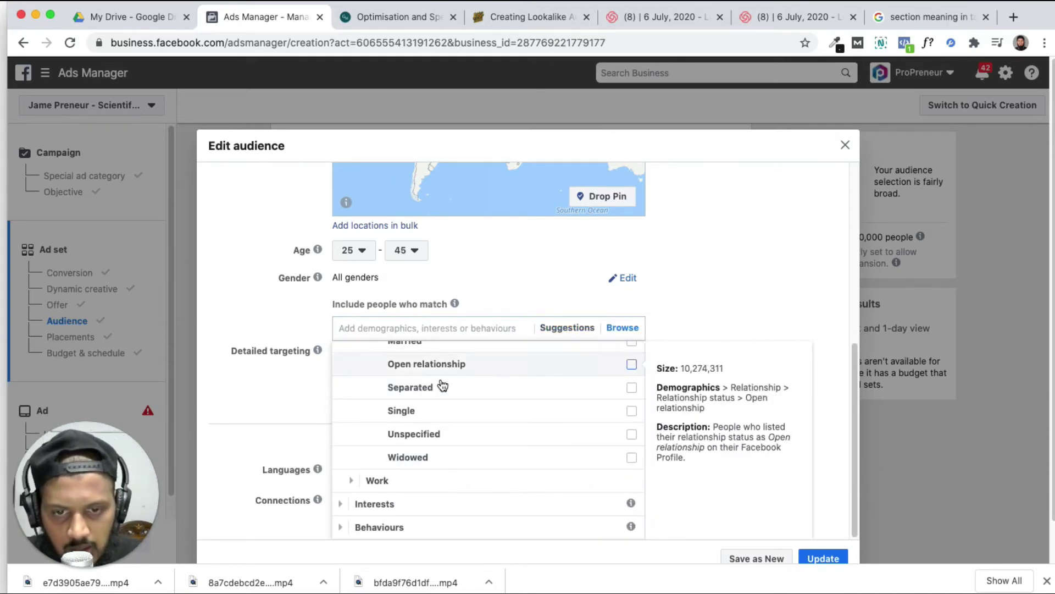
Search Demographics > Work > Employers for infosys to add HCL Infosystems as targeting, and show the related suggestions.
click(421, 472)
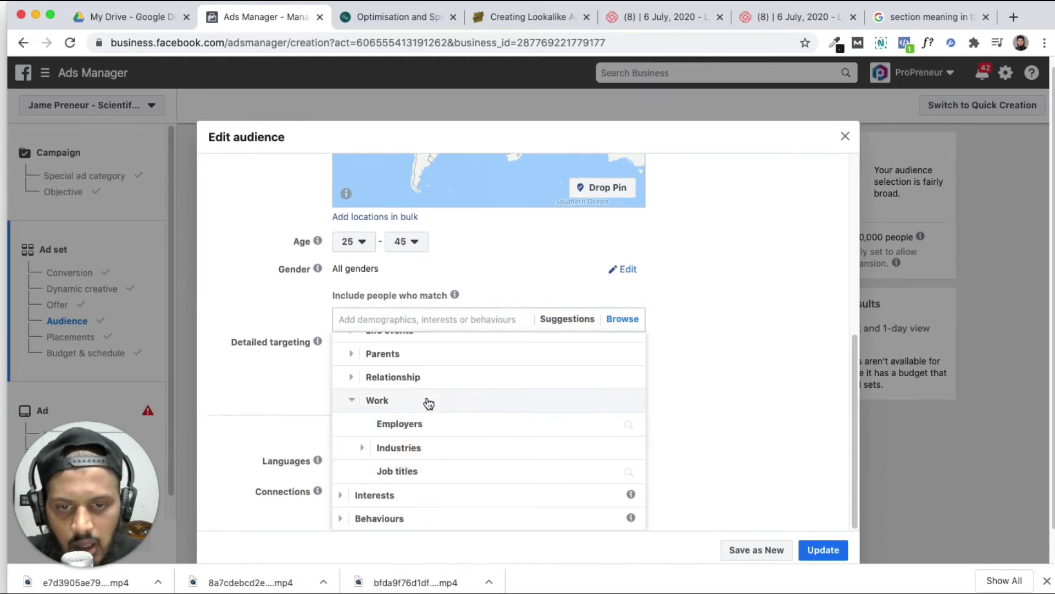
click(436, 425)
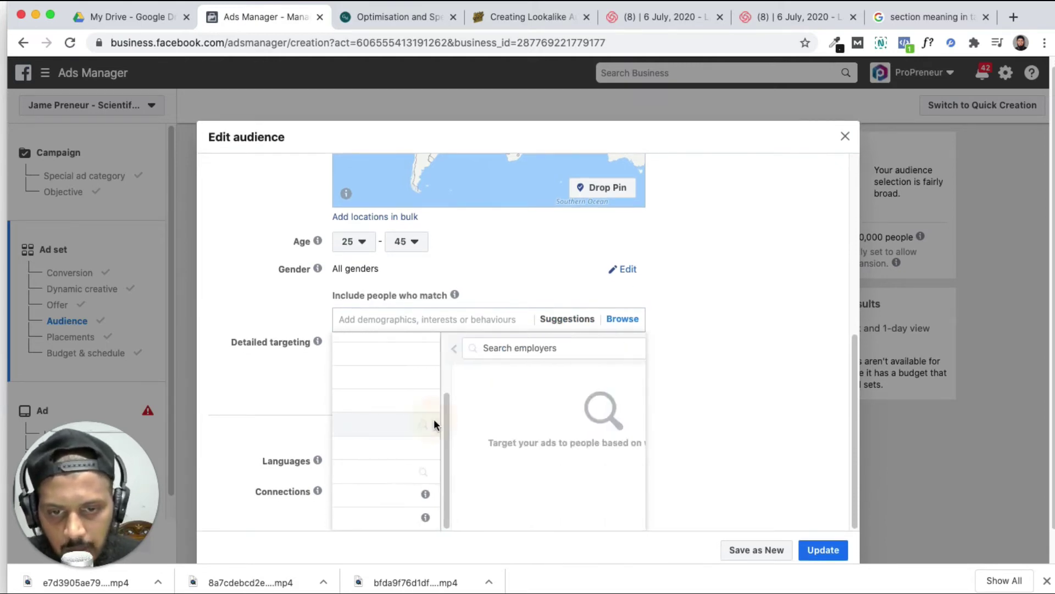
text(infosys)
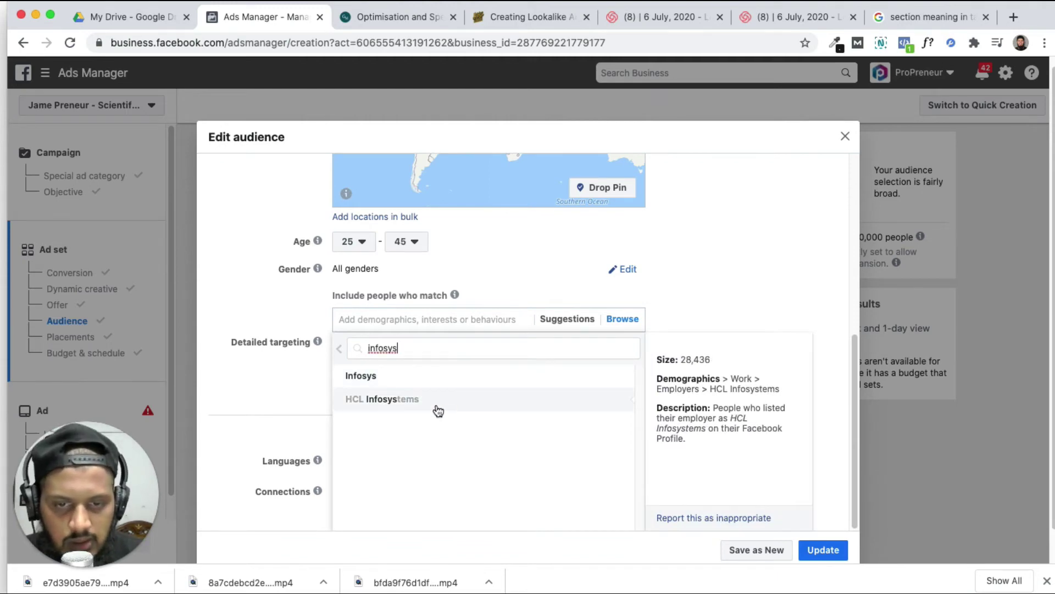
key(Return)
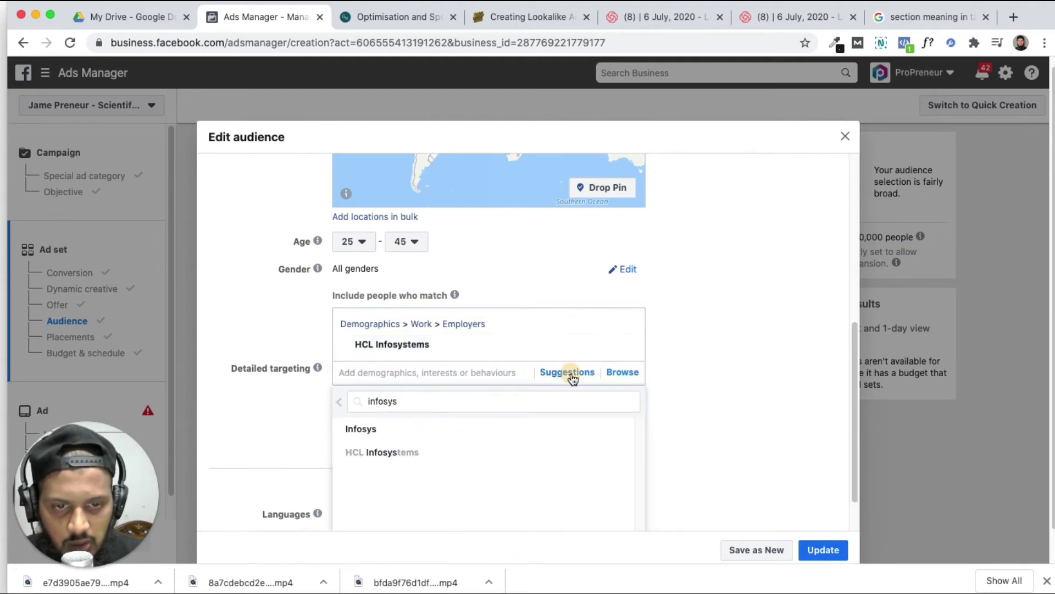
click(569, 372)
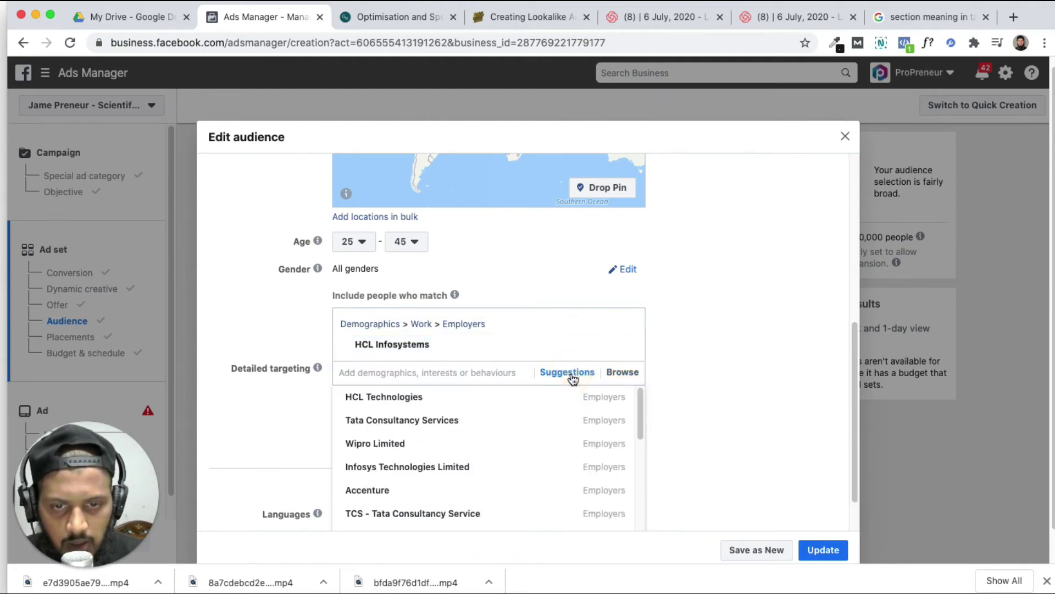
Add the suggested employers HCL Technologies and Accenture to the detailed targeting, and check the potential reach and audience details.
click(419, 398)
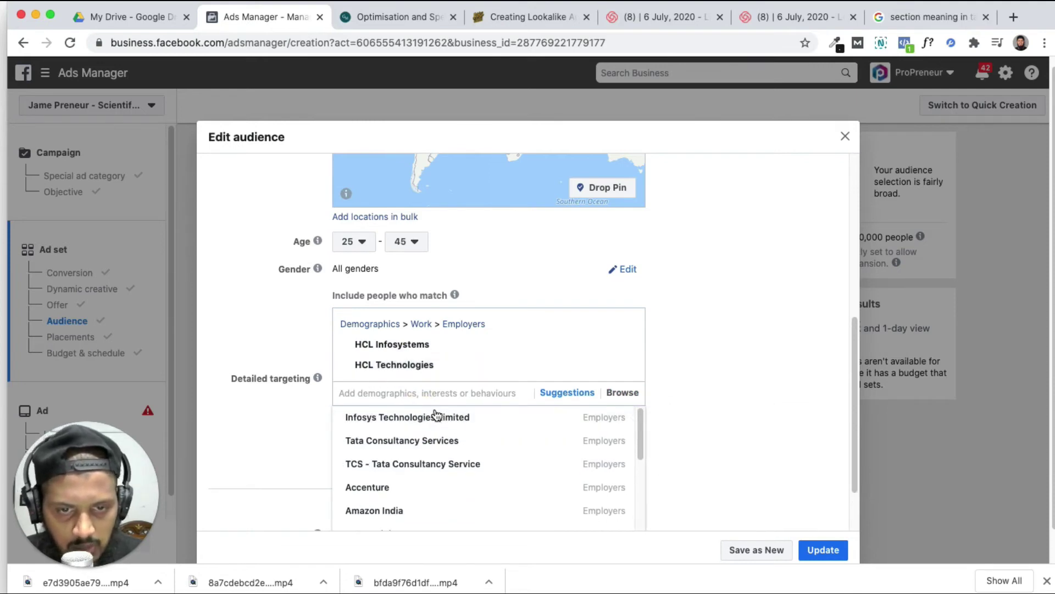
click(382, 488)
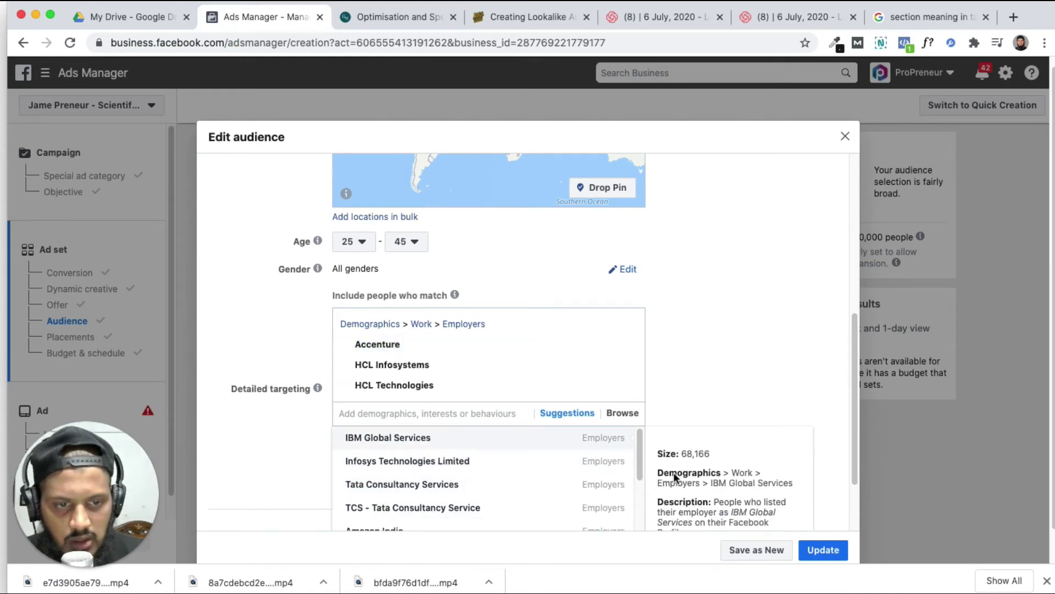
scroll(548, 364, up, 10)
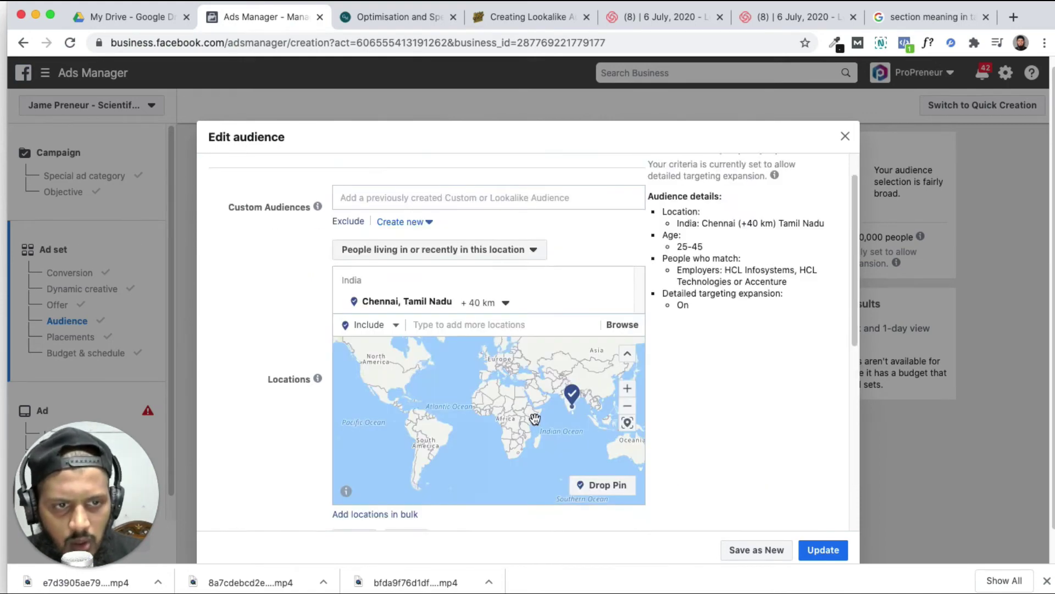
scroll(720, 351, down, 8)
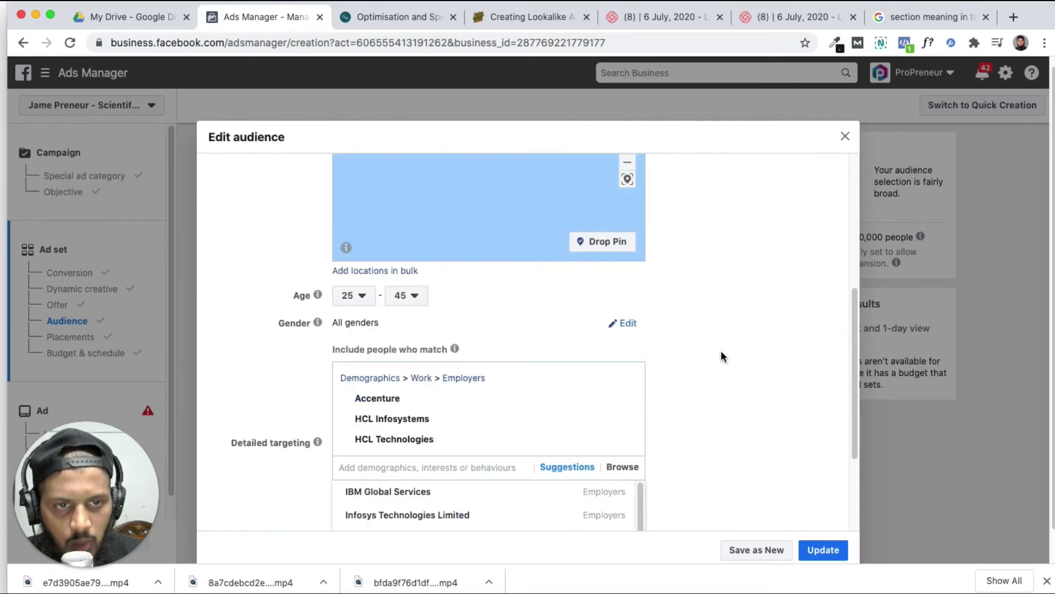
scroll(763, 275, up, 8)
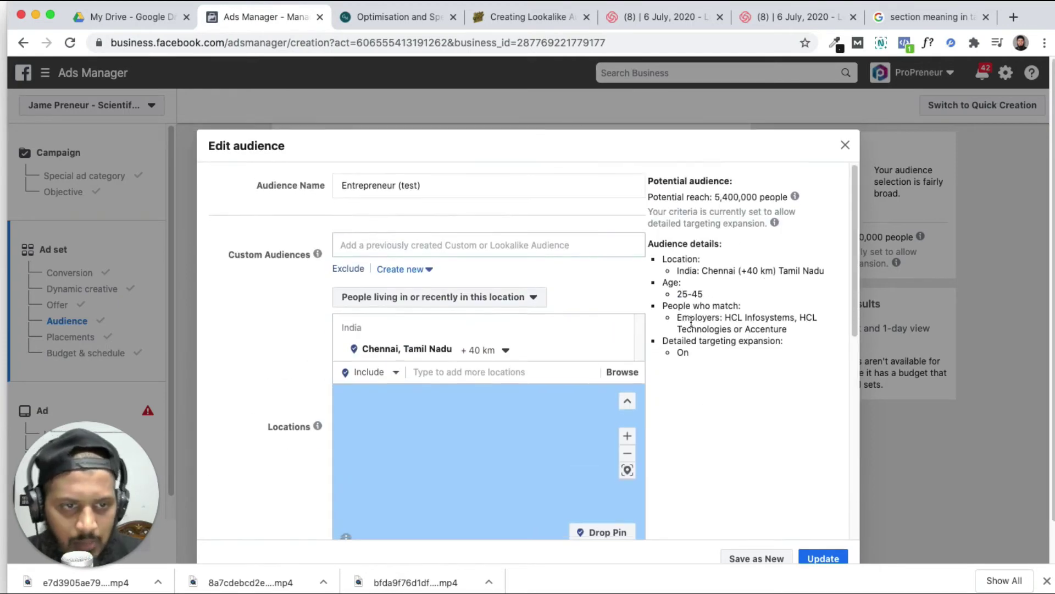
scroll(681, 352, down, 5)
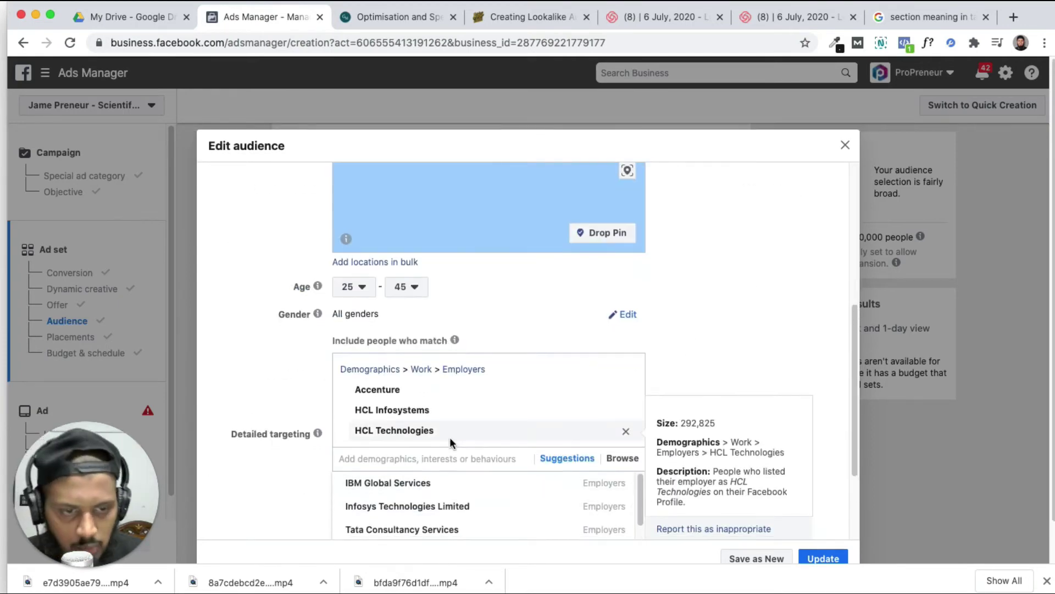
Look through the remaining employer suggestions, and remove Accenture, HCL Infosystems and HCL Technologies from the detailed targeting.
scroll(449, 436, down, 2)
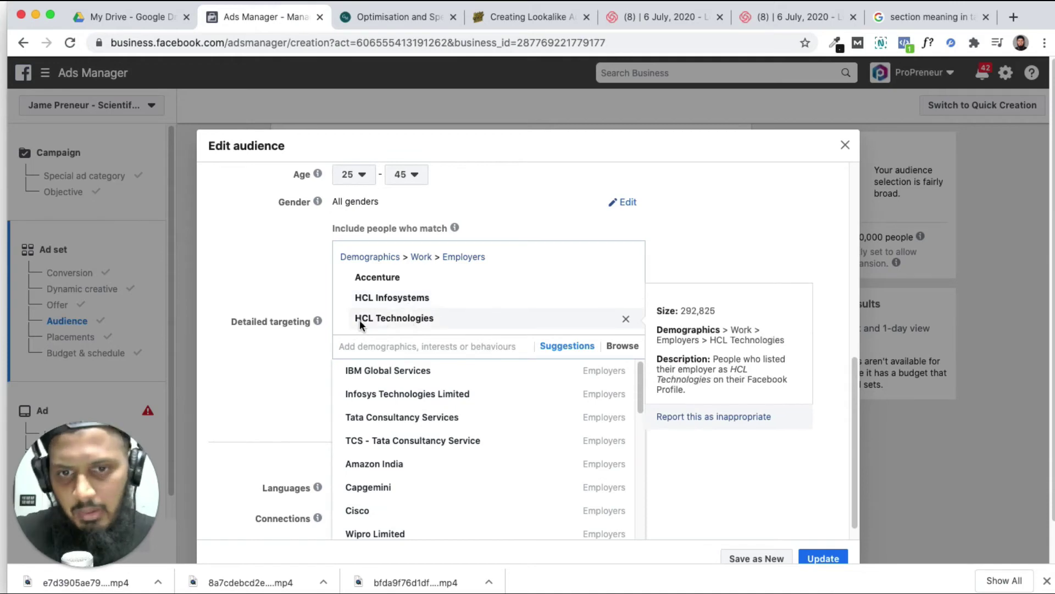
scroll(481, 459, down, 6)
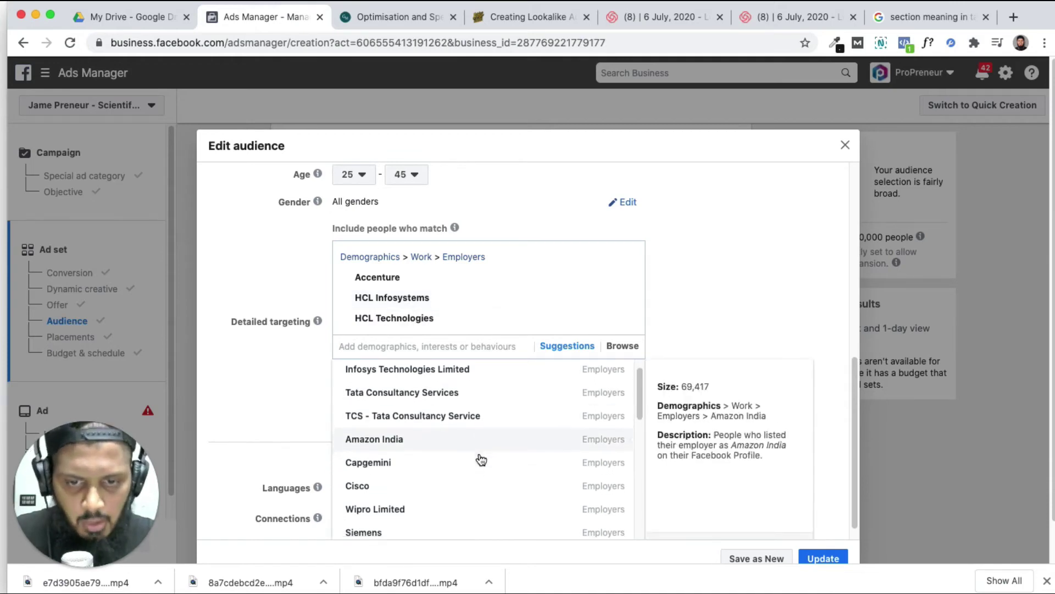
scroll(482, 459, down, 2)
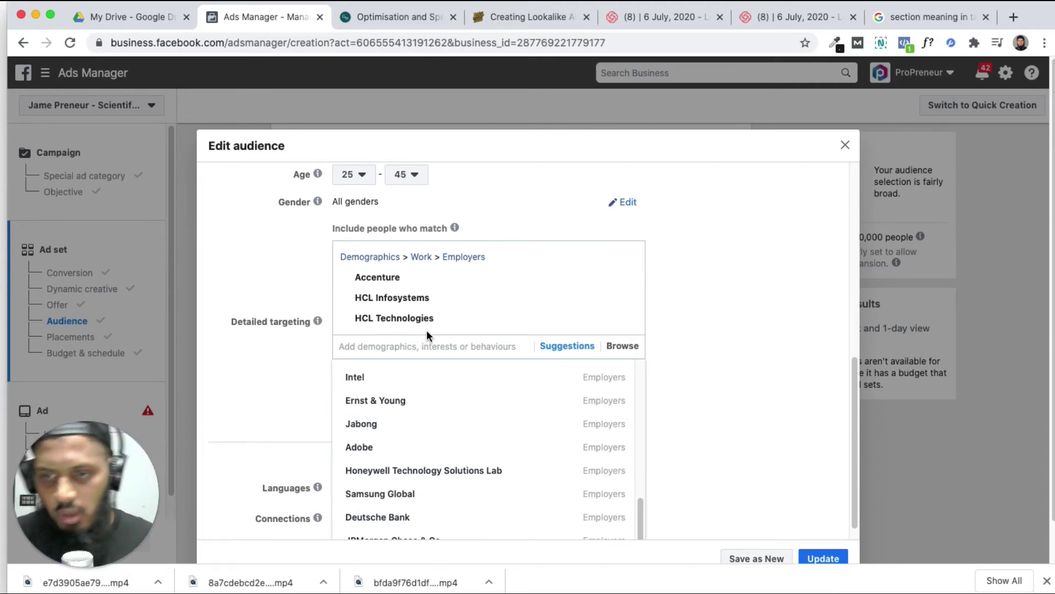
scroll(482, 419, down, 1)
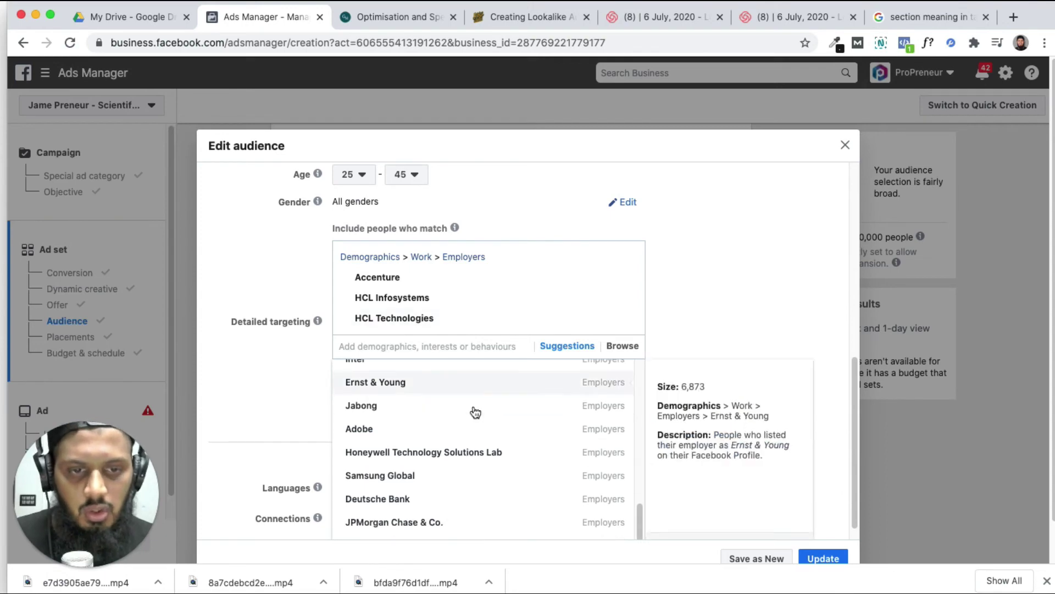
scroll(436, 447, down, 1)
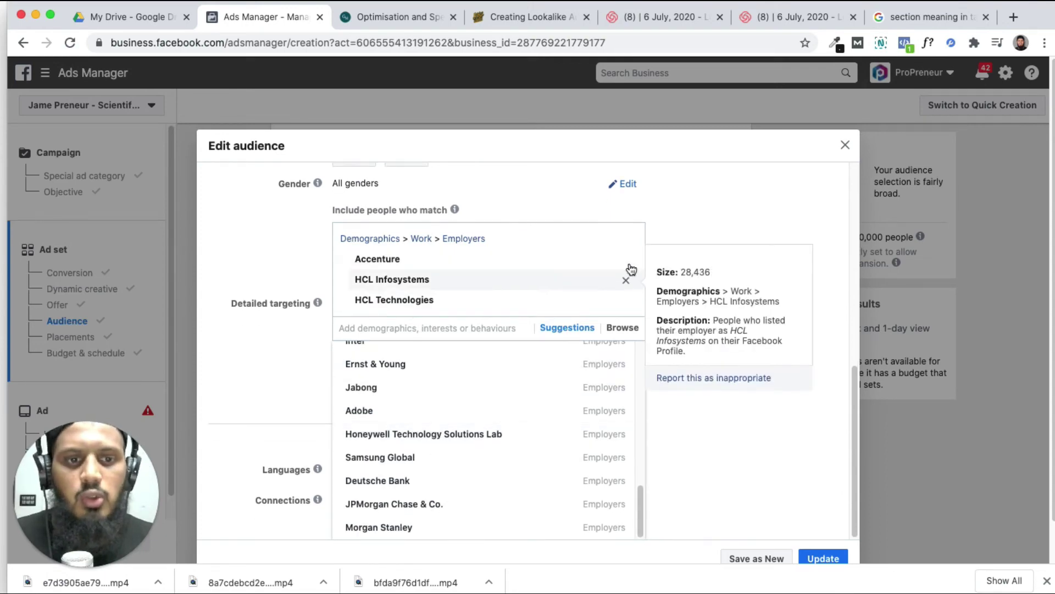
click(626, 261)
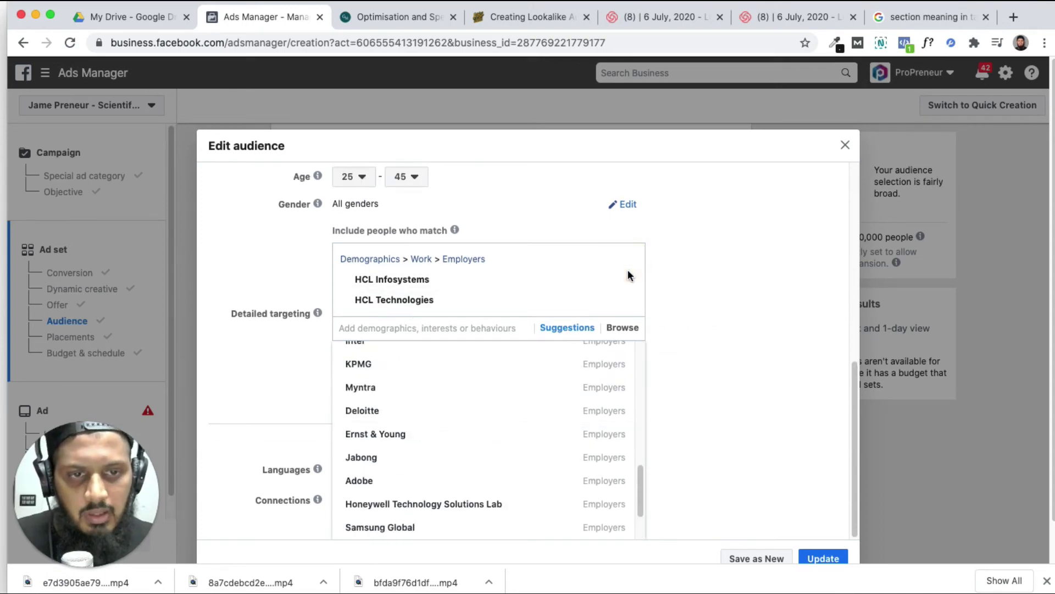
click(626, 283)
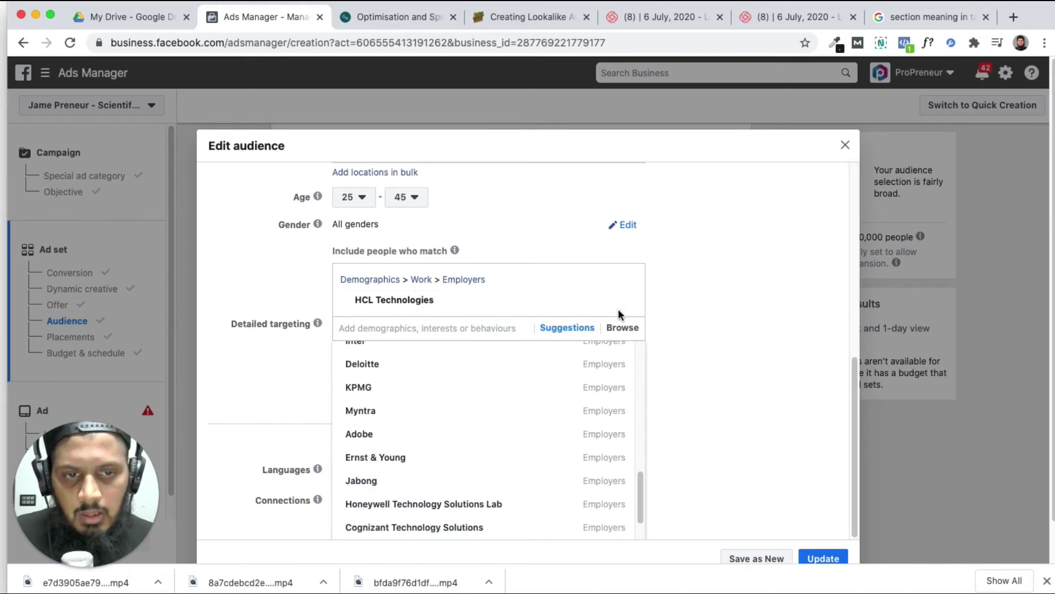
click(626, 300)
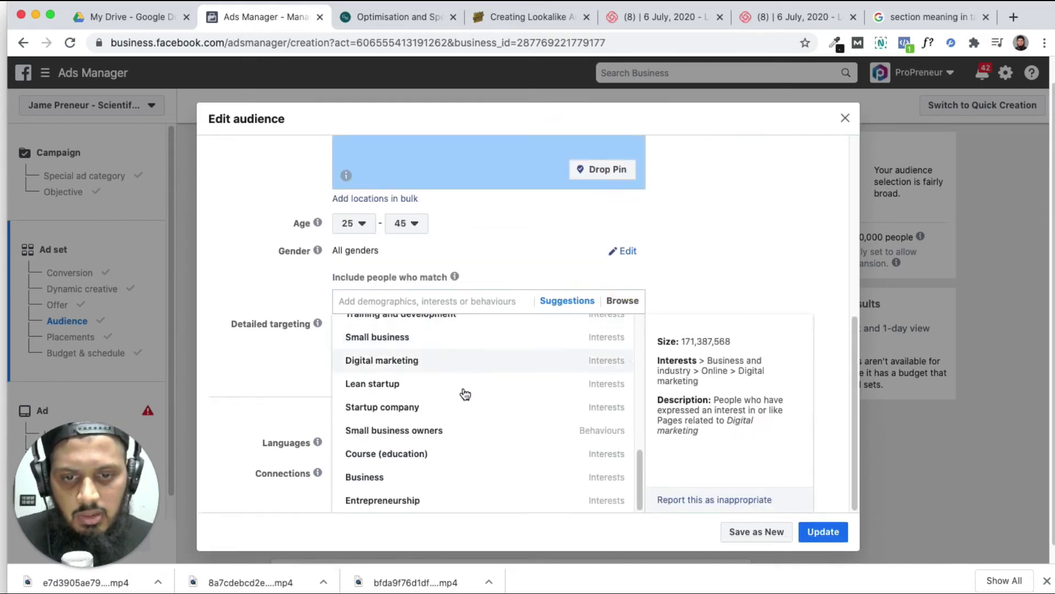
Browse Demographics > Work > Industries to review the available industry categories and their size and description.
click(608, 285)
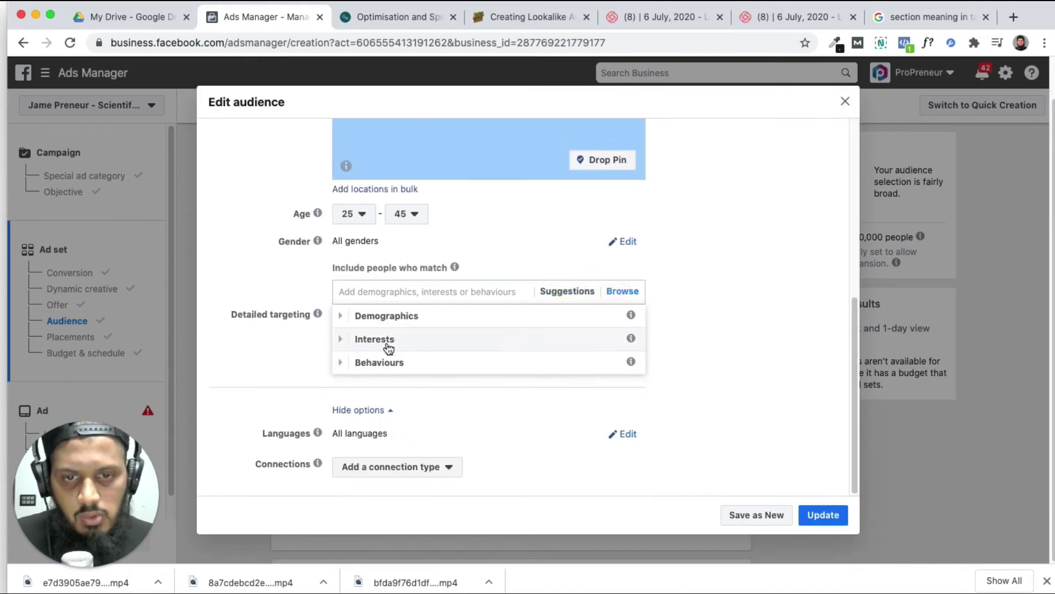
click(398, 322)
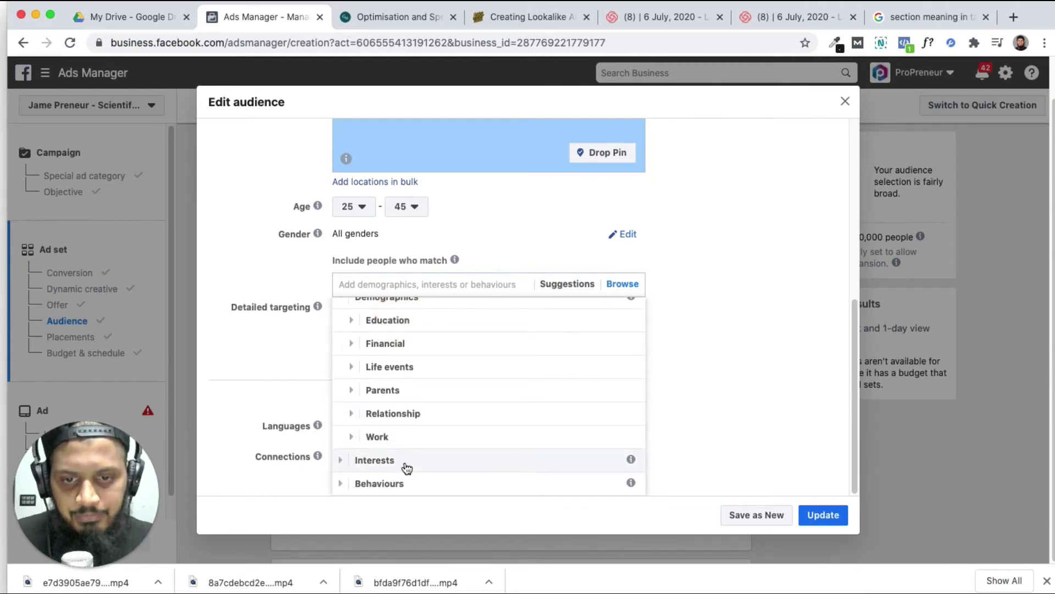
click(410, 438)
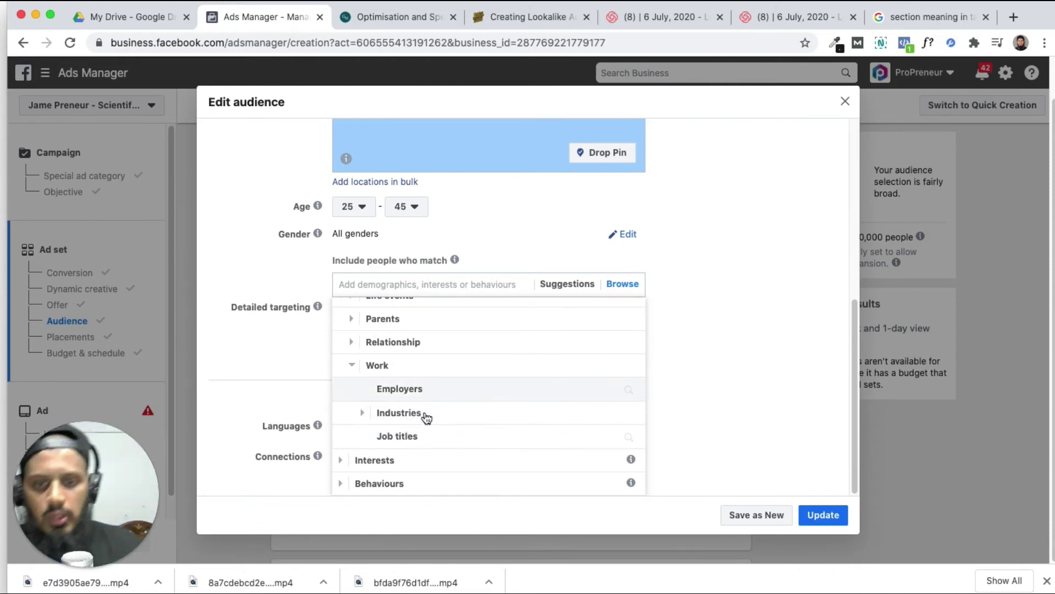
click(363, 415)
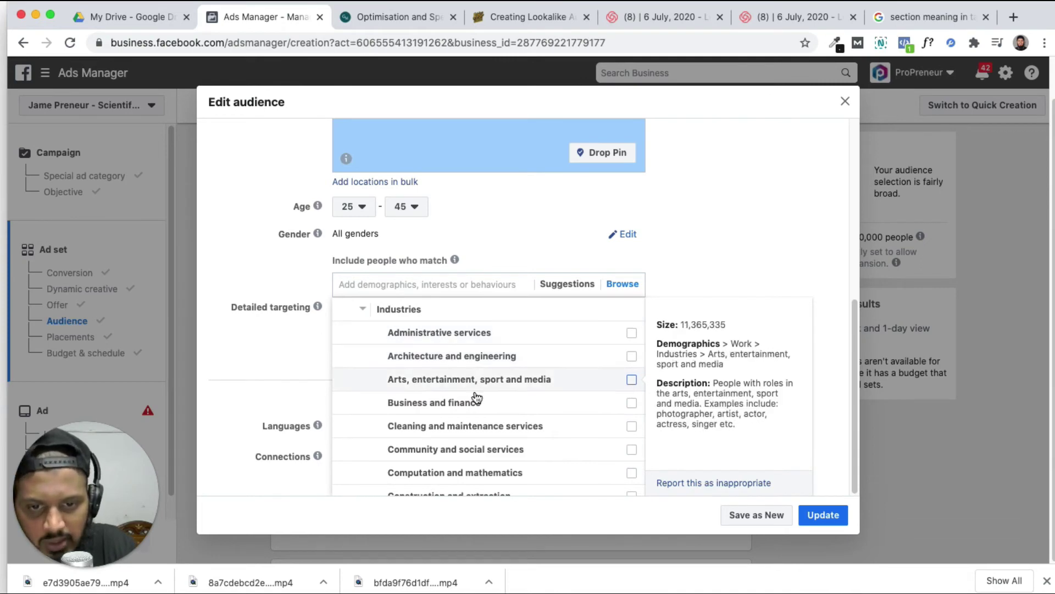
scroll(487, 452, down, 1)
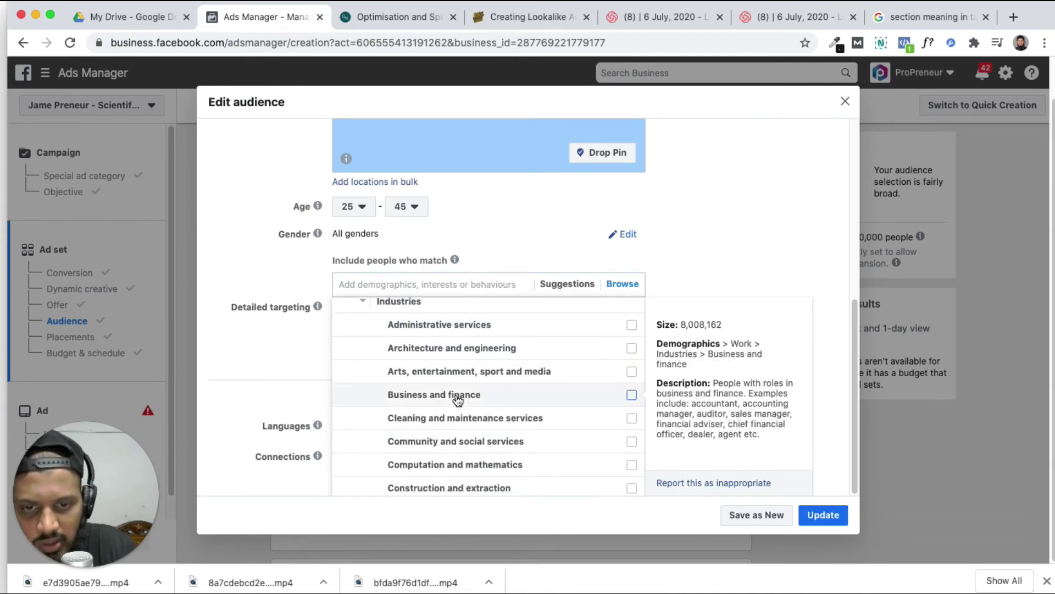
scroll(443, 415, down, 2)
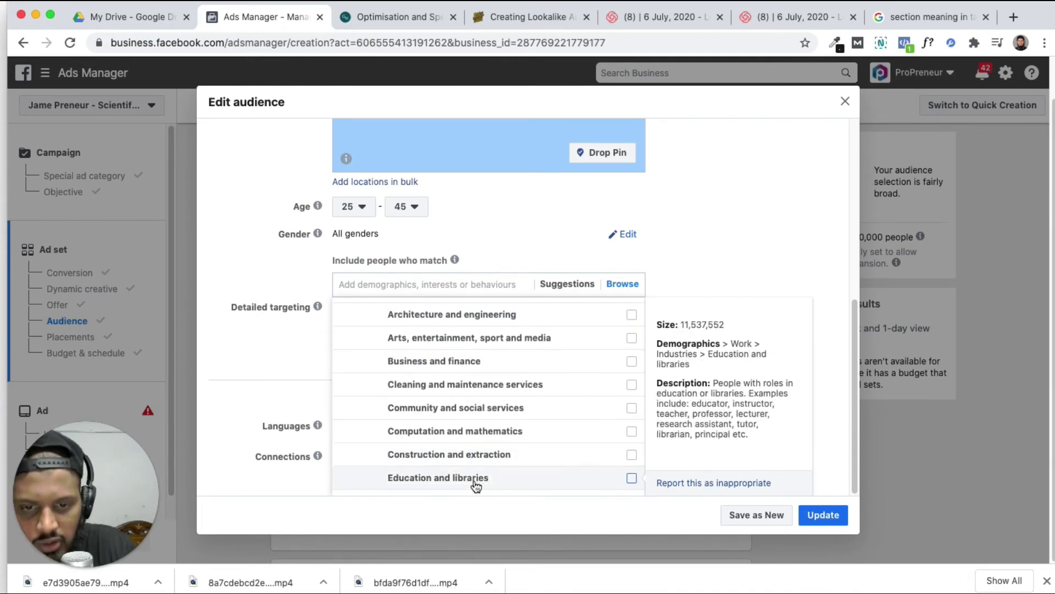
scroll(473, 478, down, 4)
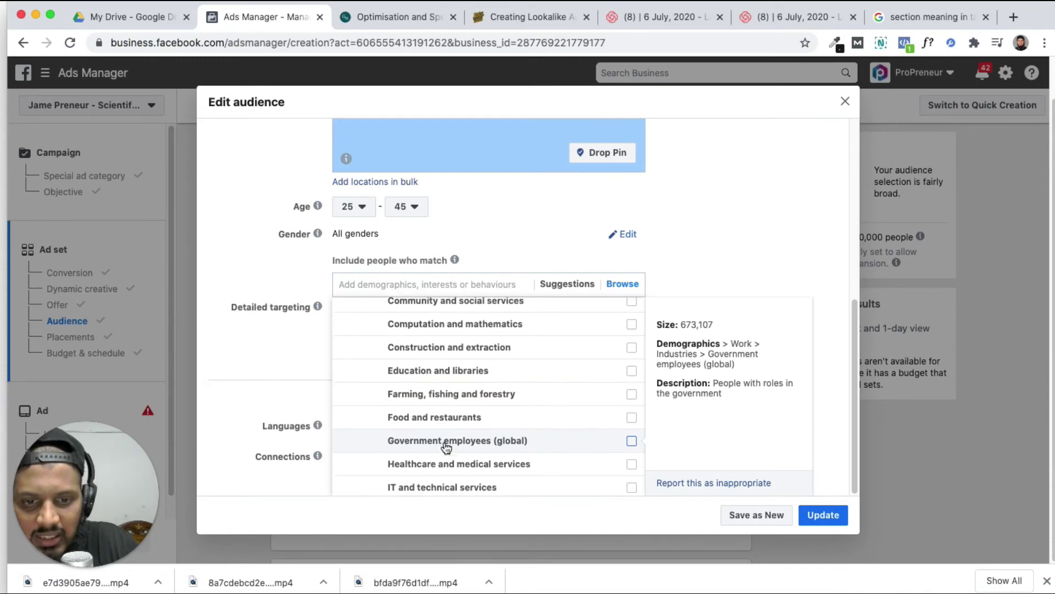
scroll(483, 456, down, 1)
scroll(484, 456, down, 1)
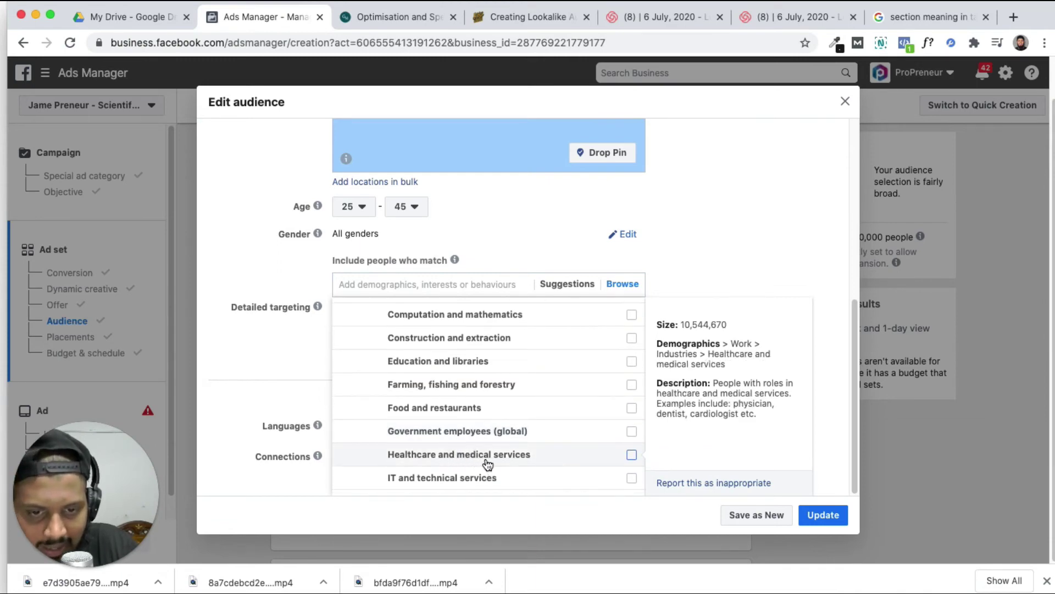
scroll(501, 467, down, 1)
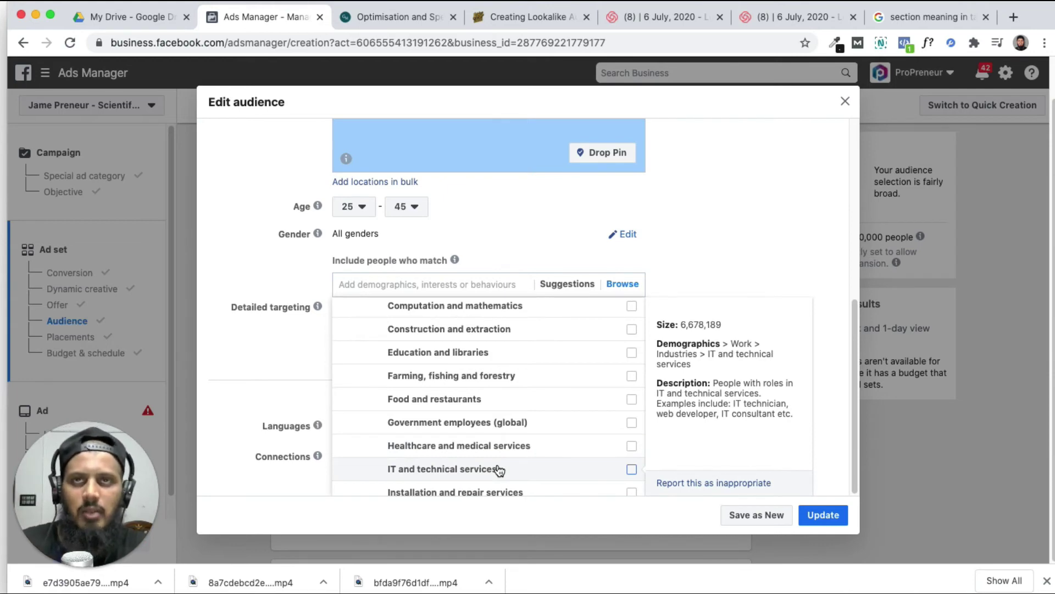
scroll(498, 469, down, 1)
scroll(497, 466, down, 10)
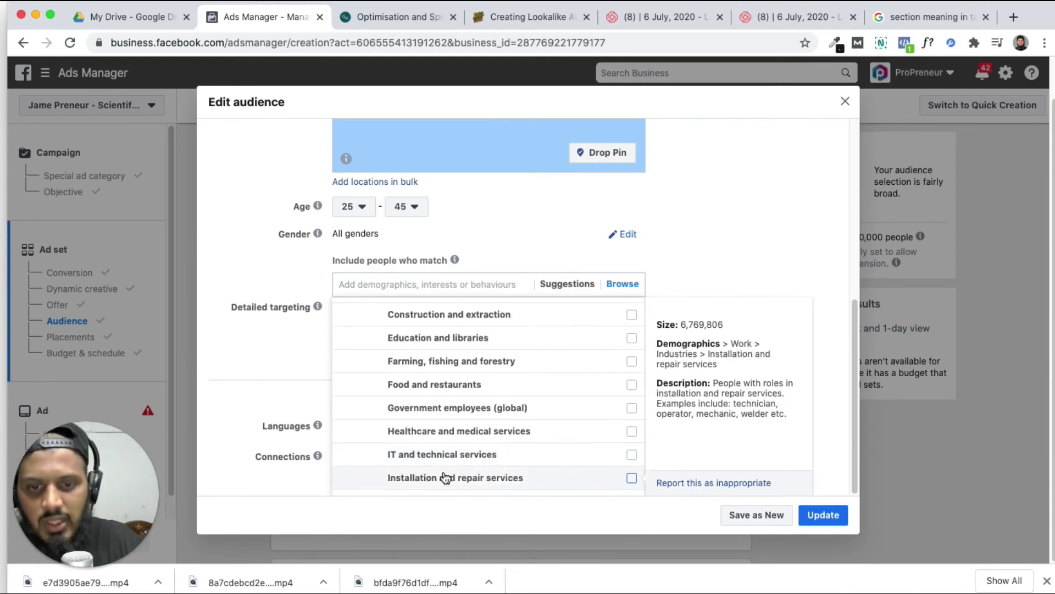
scroll(439, 459, down, 3)
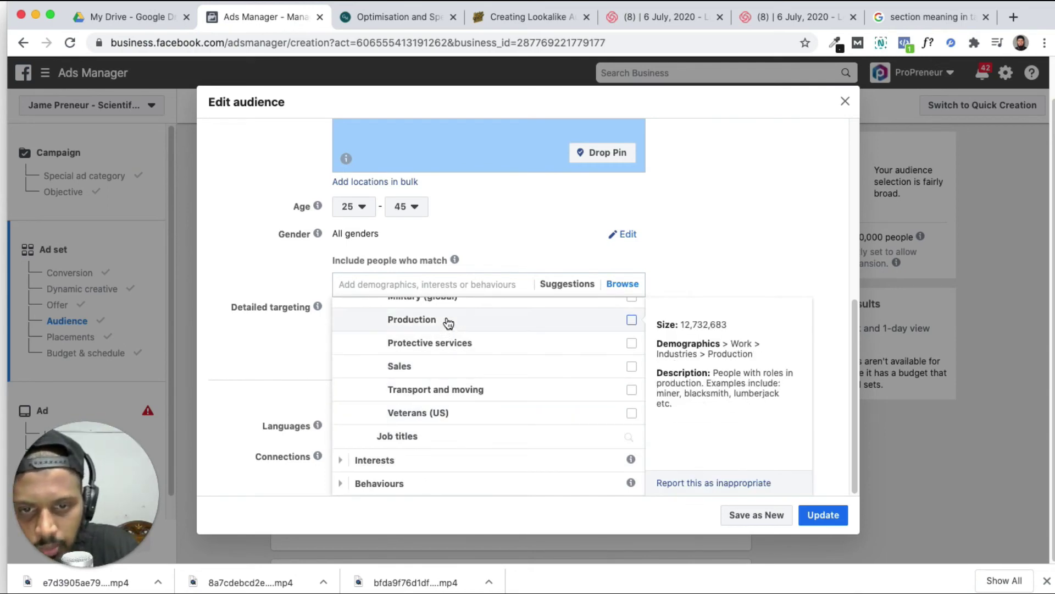
Search Demographics > Work > Job titles for manger, seo and ceo in turn.
click(428, 437)
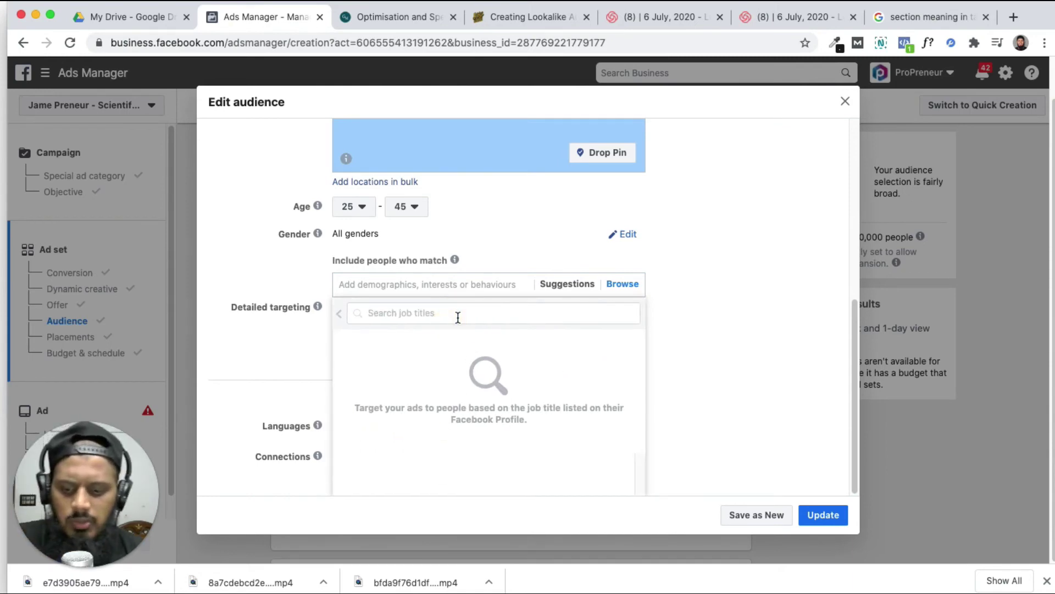
text(manger)
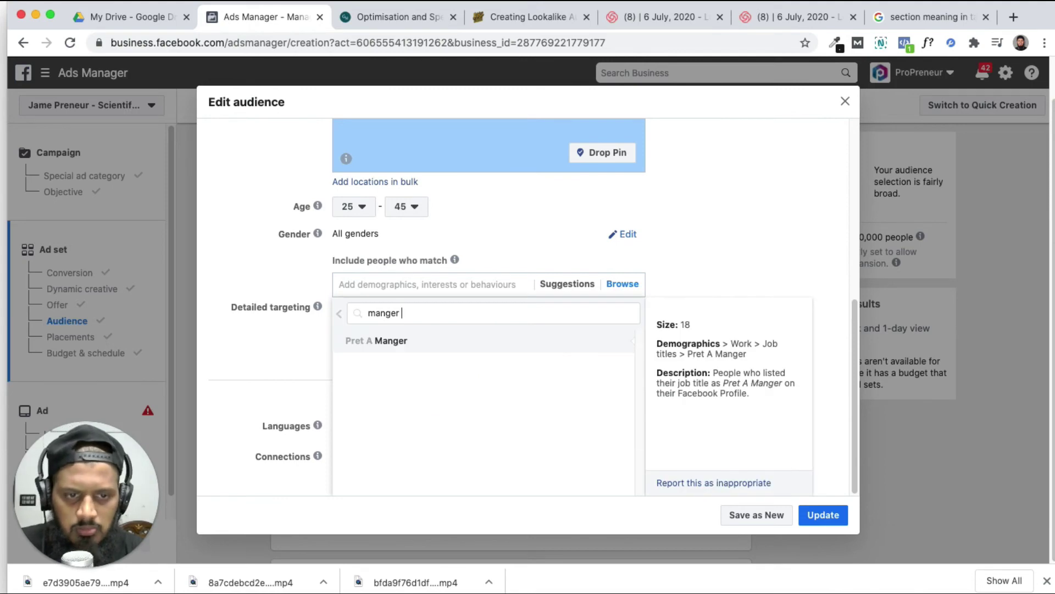
key(BackSpace)
key(BackSpace)
key(BackSpace)
key(BackSpace)
text(seo)
double_click(374, 311)
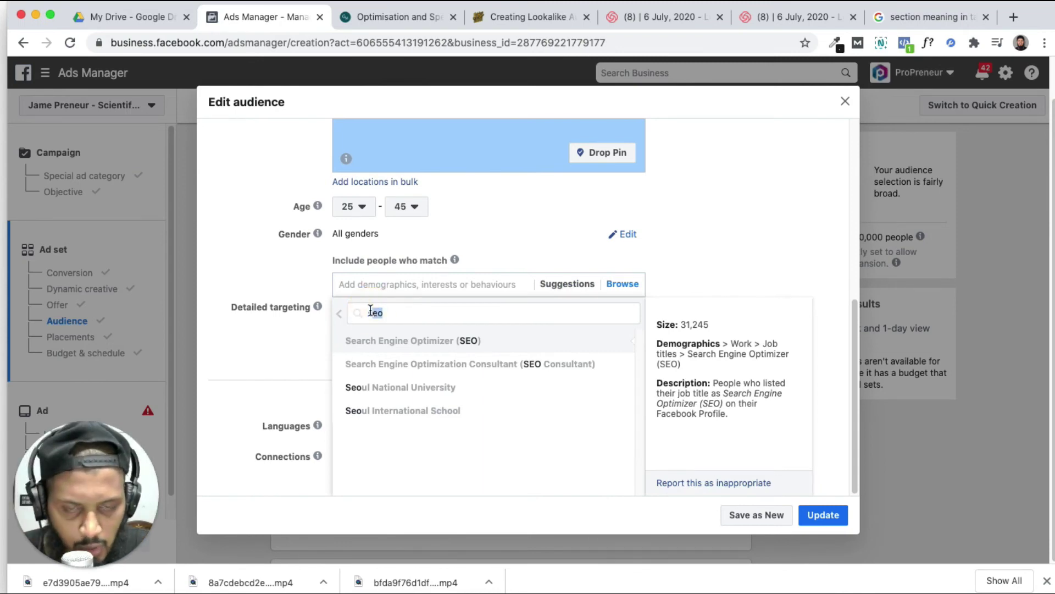
key(BackSpace)
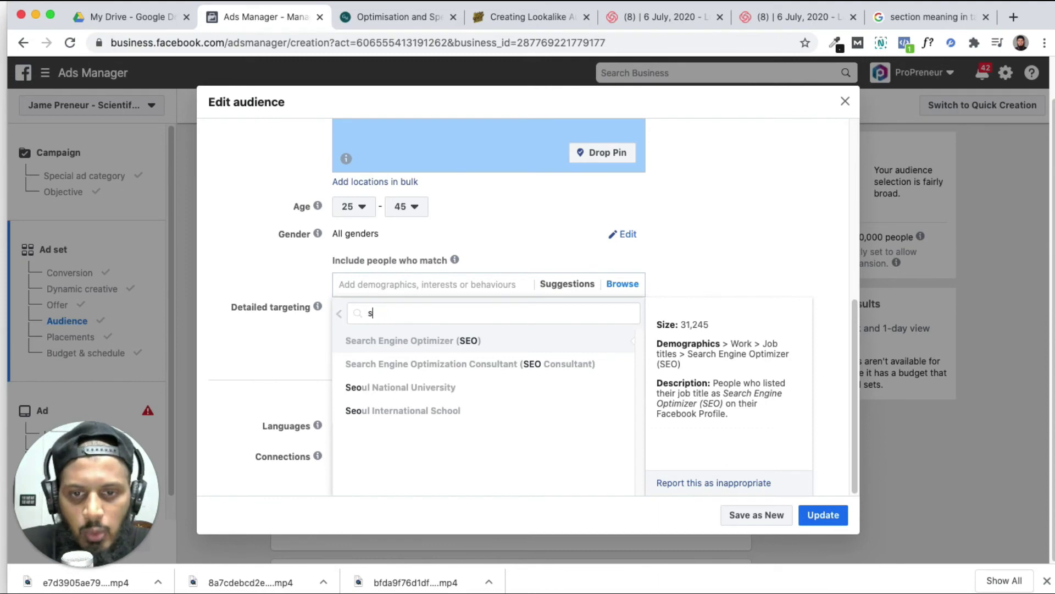
text(ceo)
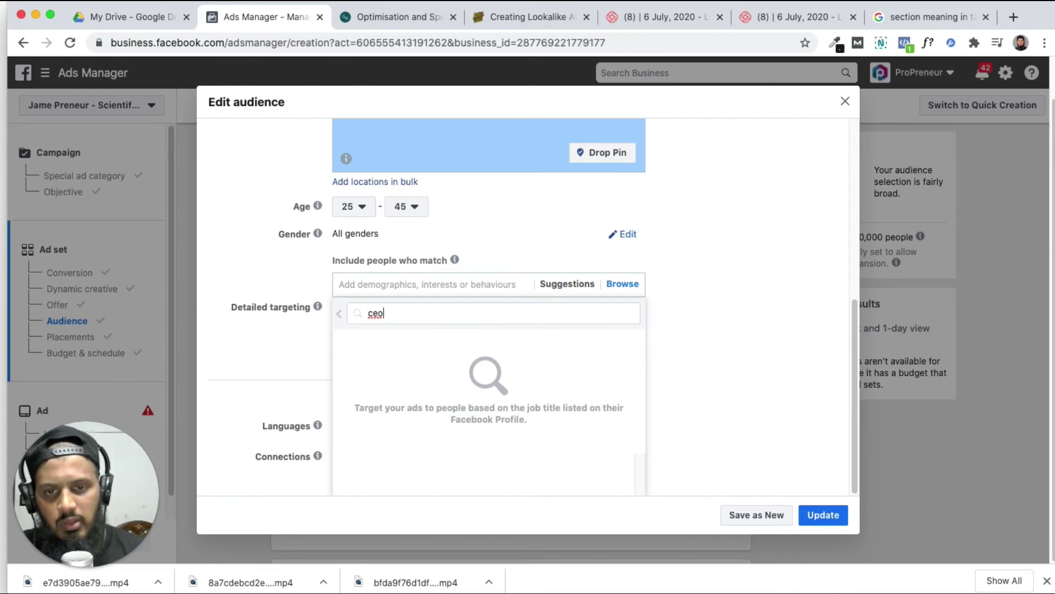
Show the detailed targeting suggestions and review which category each one belongs to, including job titles, employers, interests and behaviours.
click(550, 289)
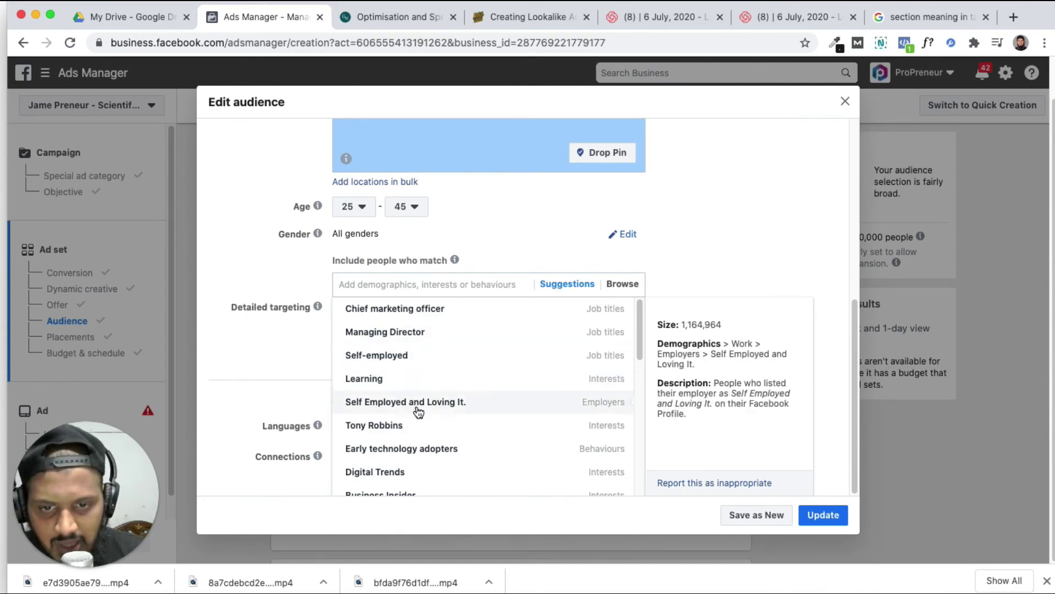
scroll(418, 411, down, 5)
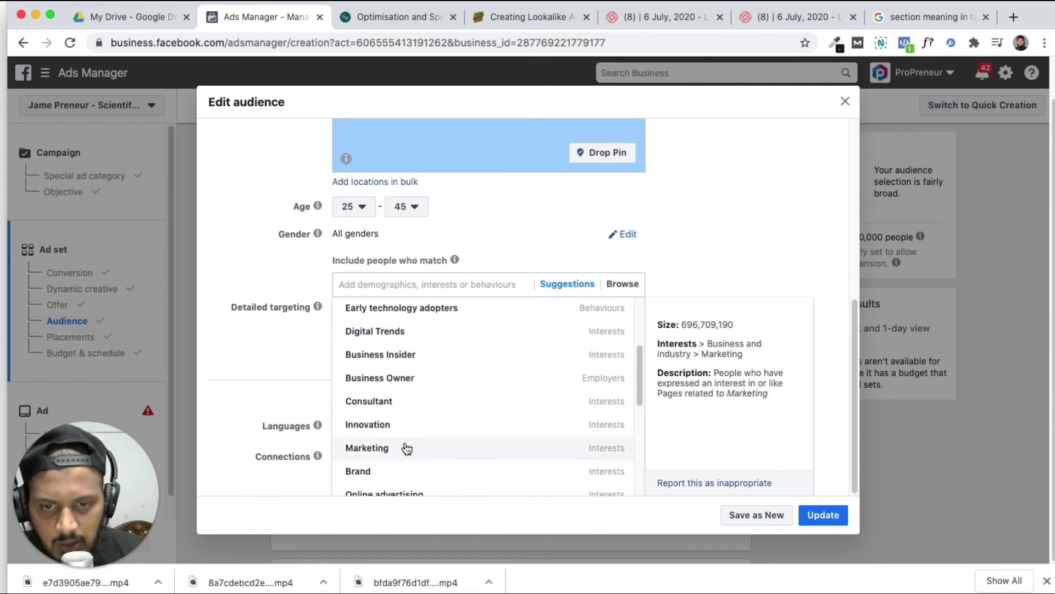
scroll(404, 453, down, 1)
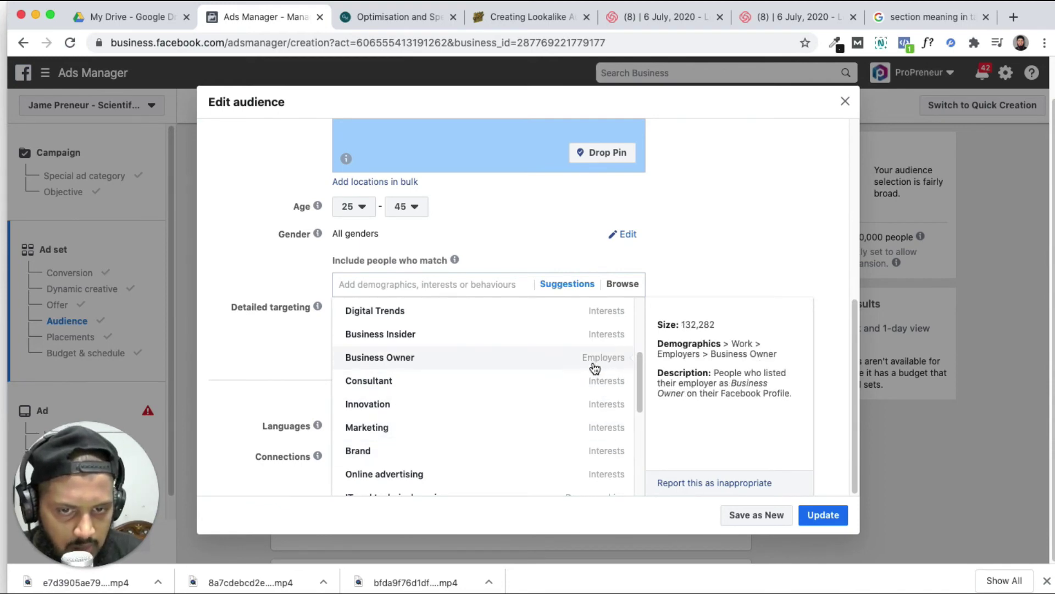
scroll(547, 426, down, 4)
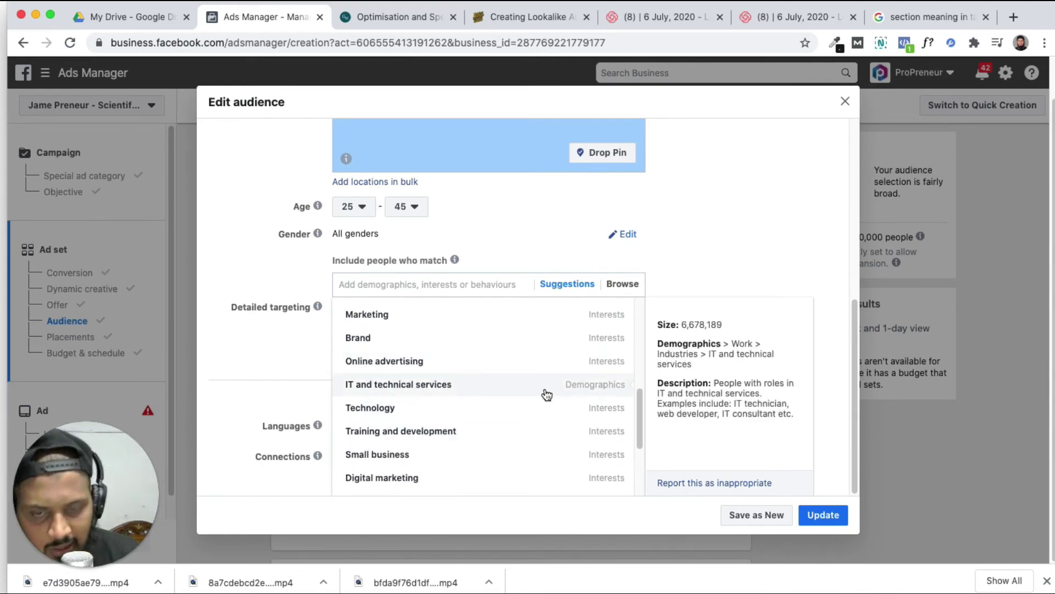
scroll(421, 393, down, 1)
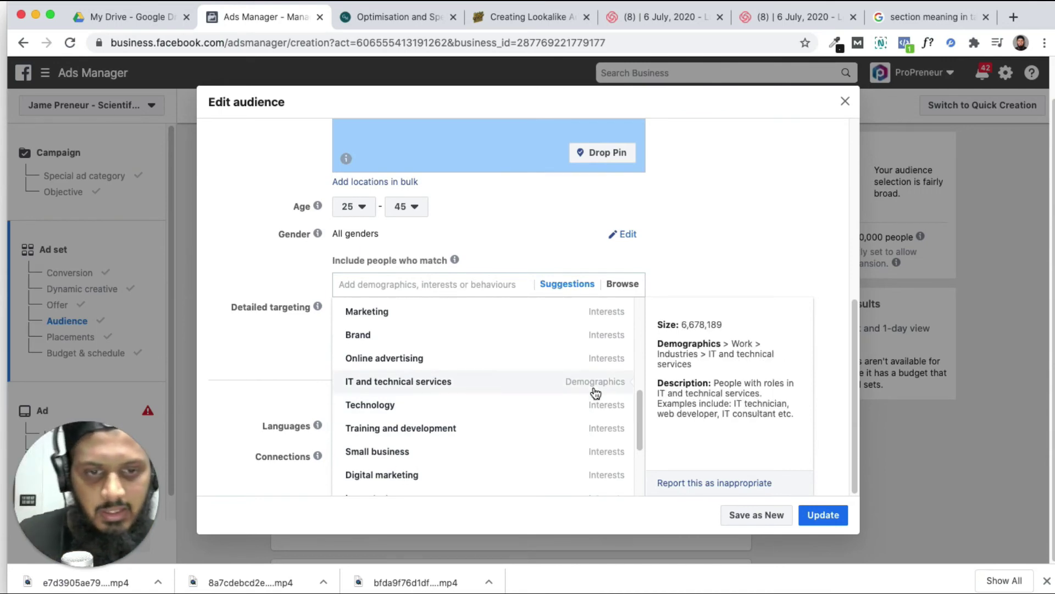
Look through the remaining detailed targeting suggestions, and compare them with the browsable Demographics, Interests and Behaviours categories.
scroll(522, 424, down, 5)
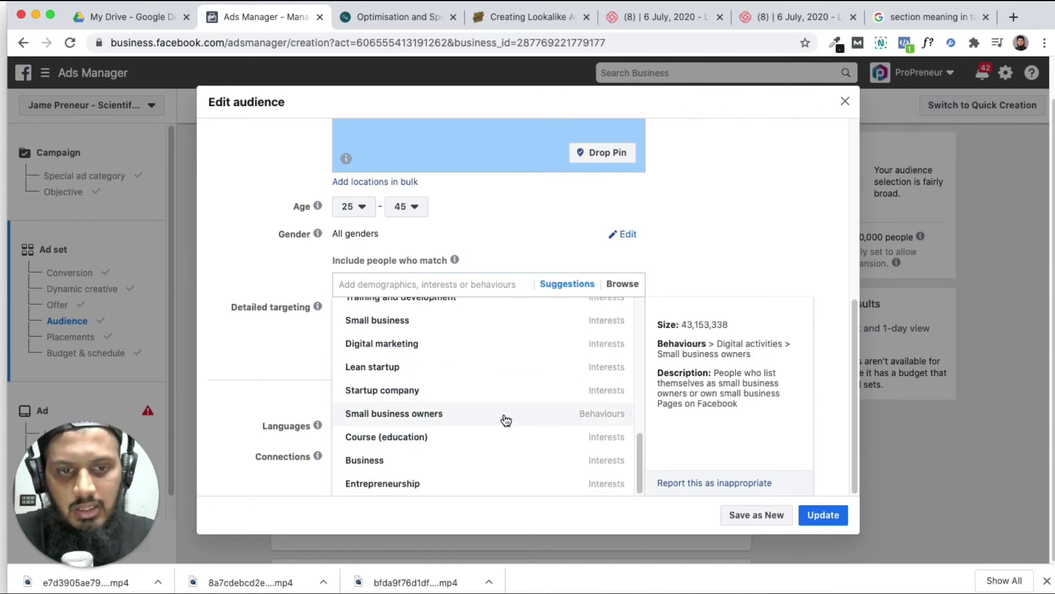
scroll(406, 373, up, 5)
click(683, 264)
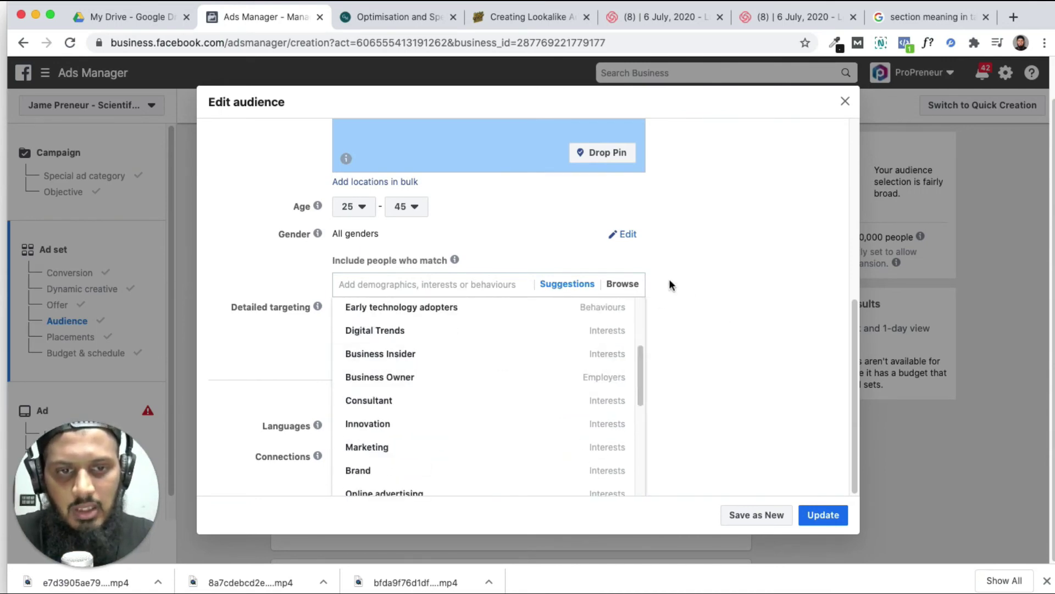
click(574, 295)
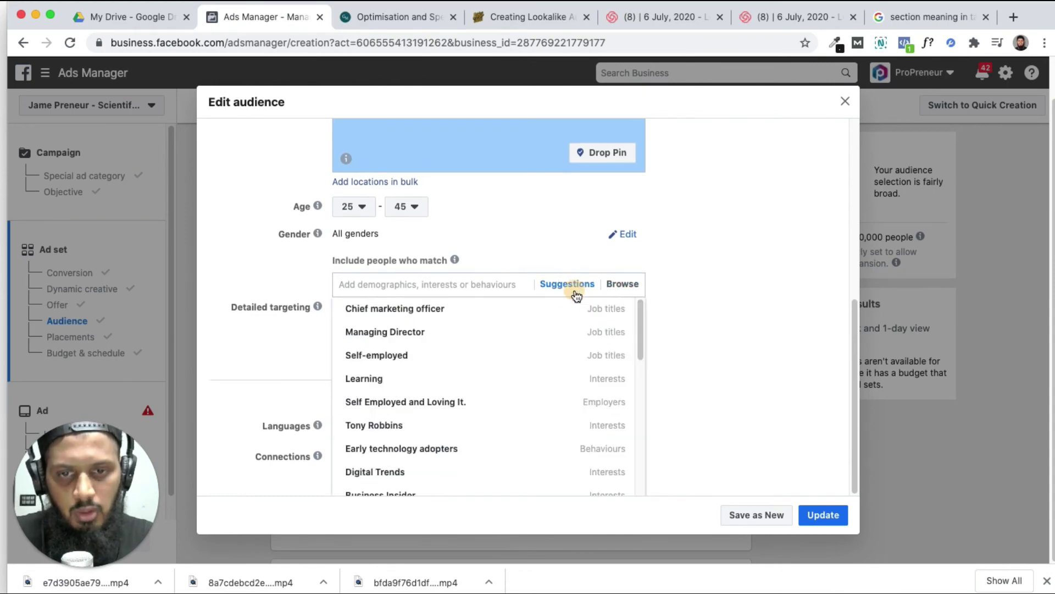
click(614, 291)
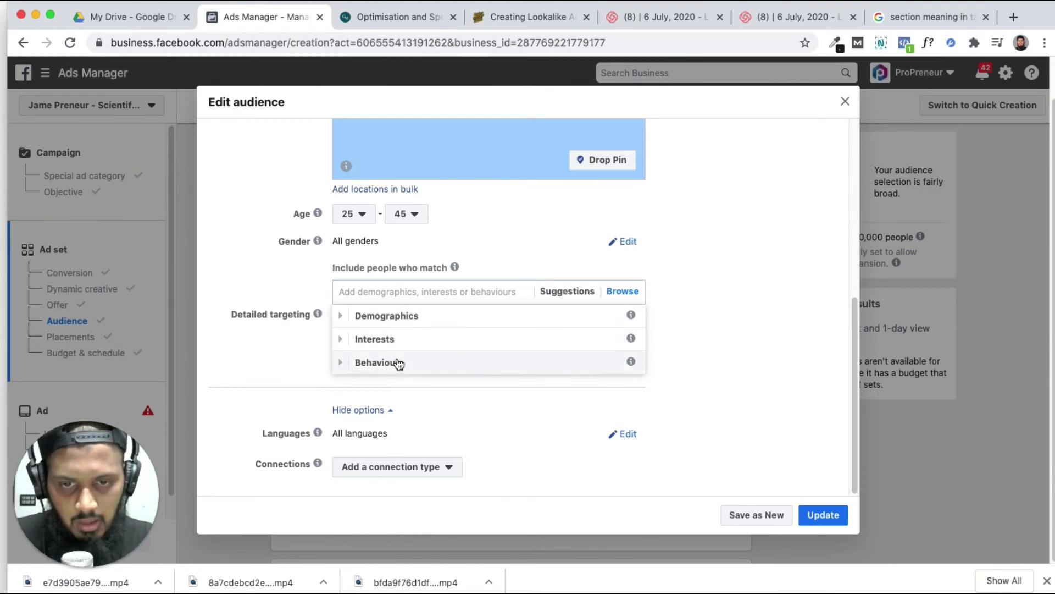
click(414, 292)
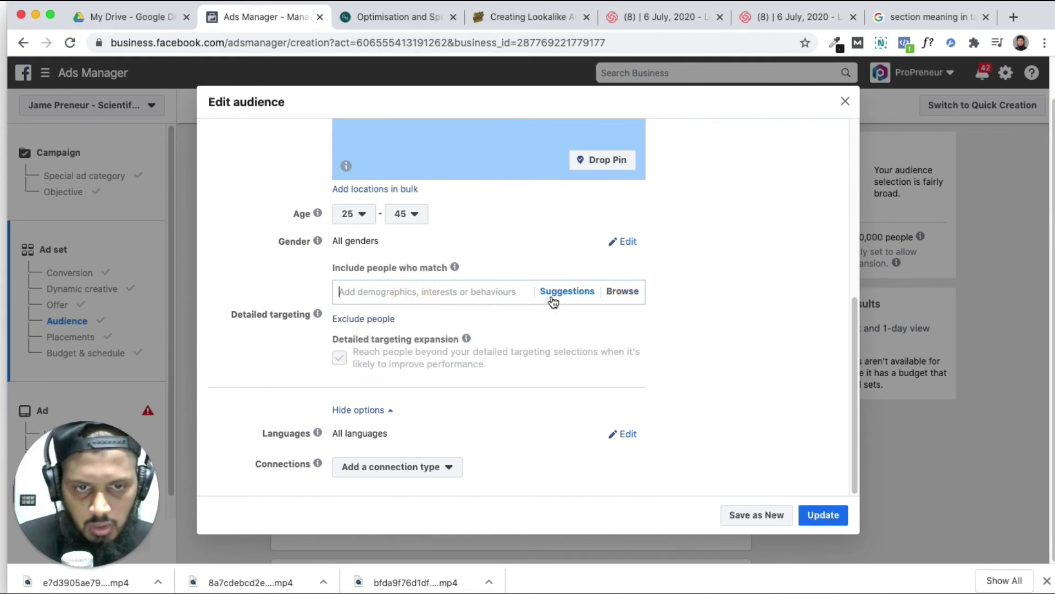
click(556, 292)
click(420, 285)
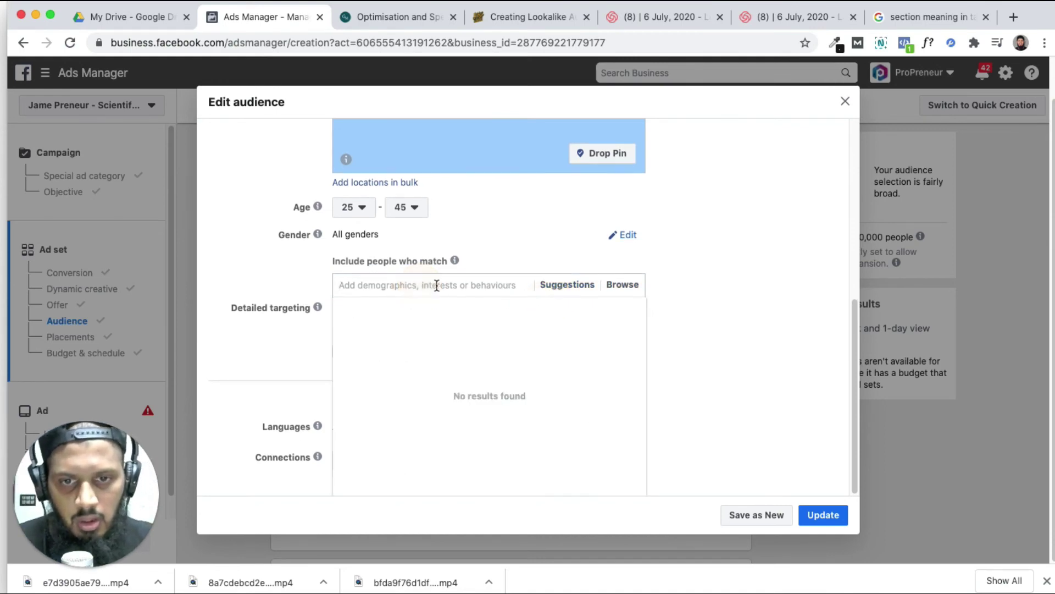
click(707, 286)
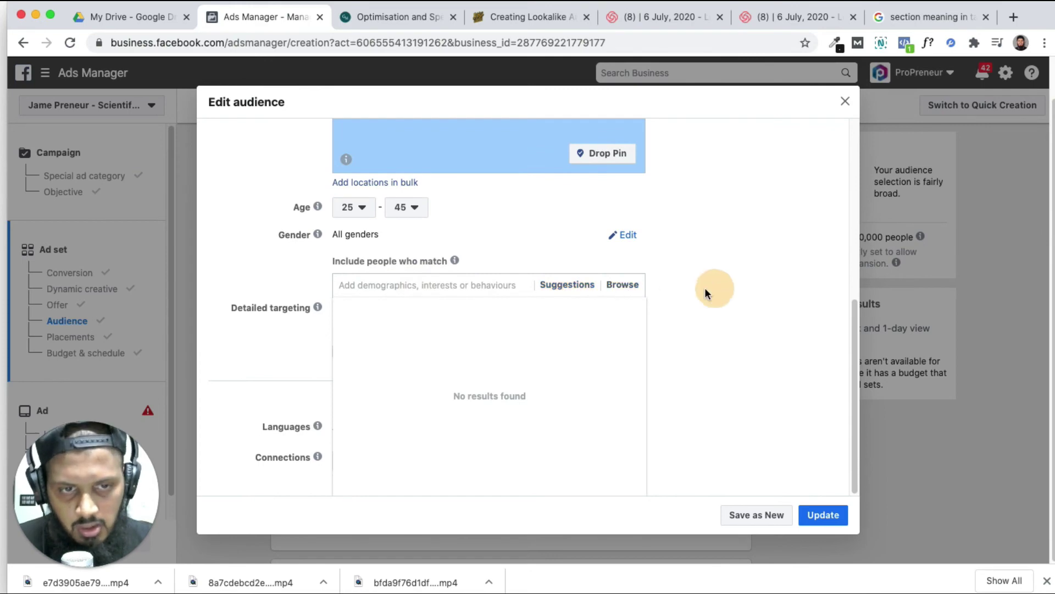
Add Master's degree from Demographics > Education > Education level to the detailed targeting.
click(621, 292)
click(416, 316)
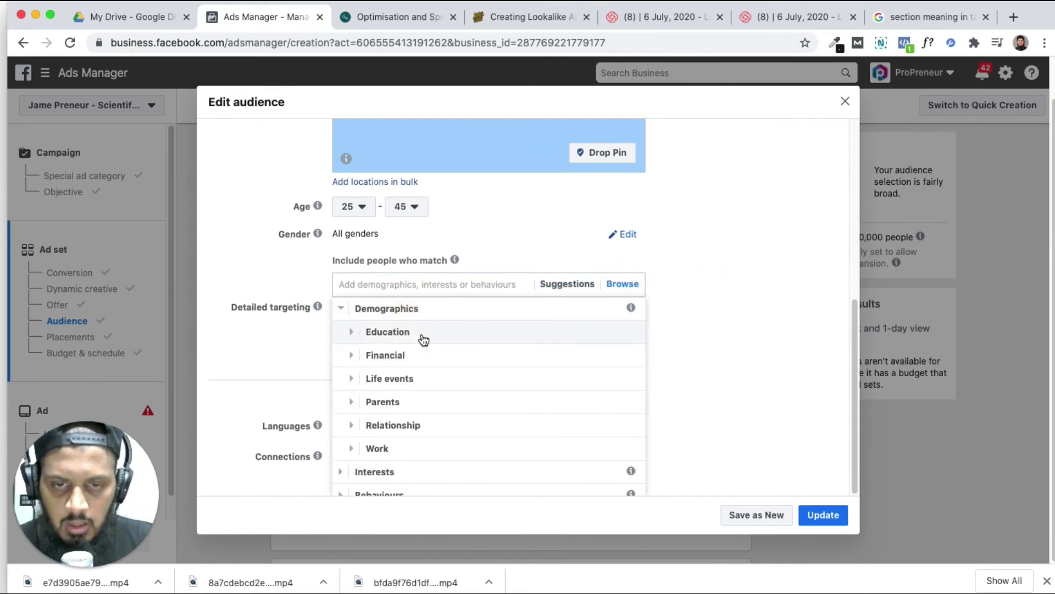
click(352, 332)
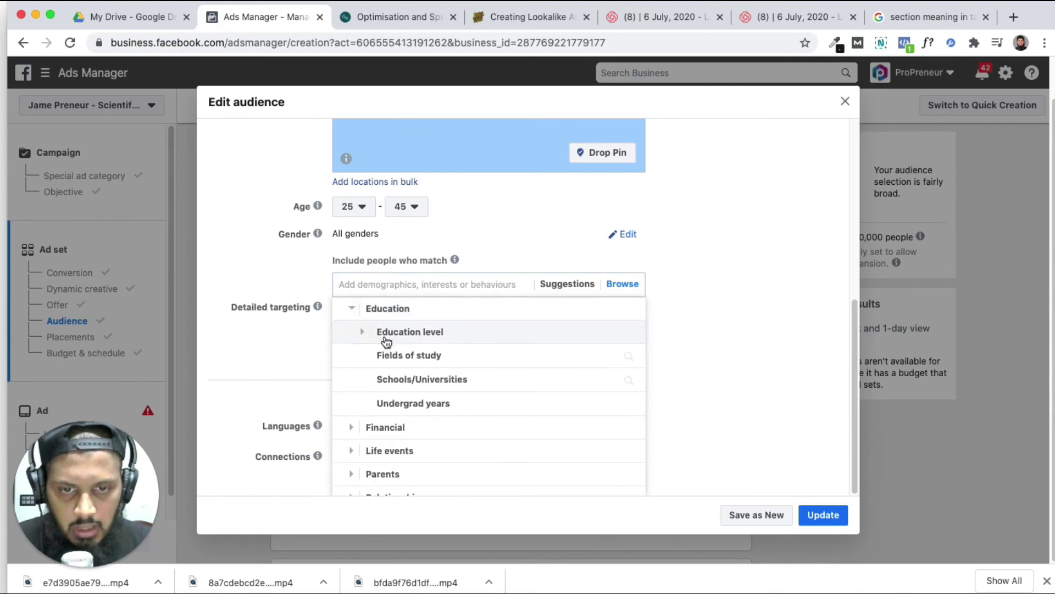
click(455, 342)
scroll(537, 434, down, 1)
scroll(517, 453, down, 1)
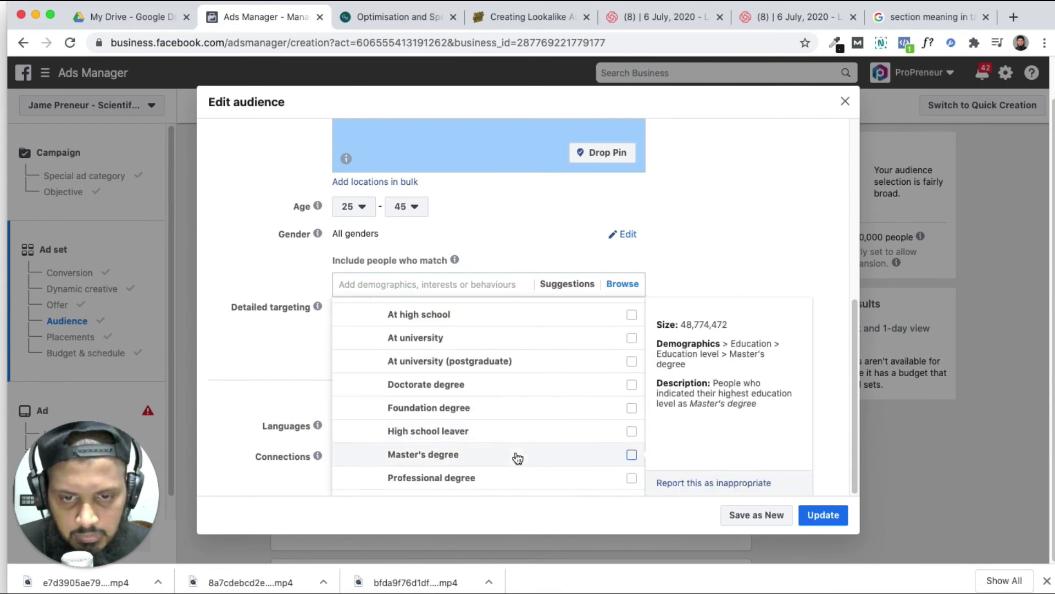
click(632, 451)
click(699, 295)
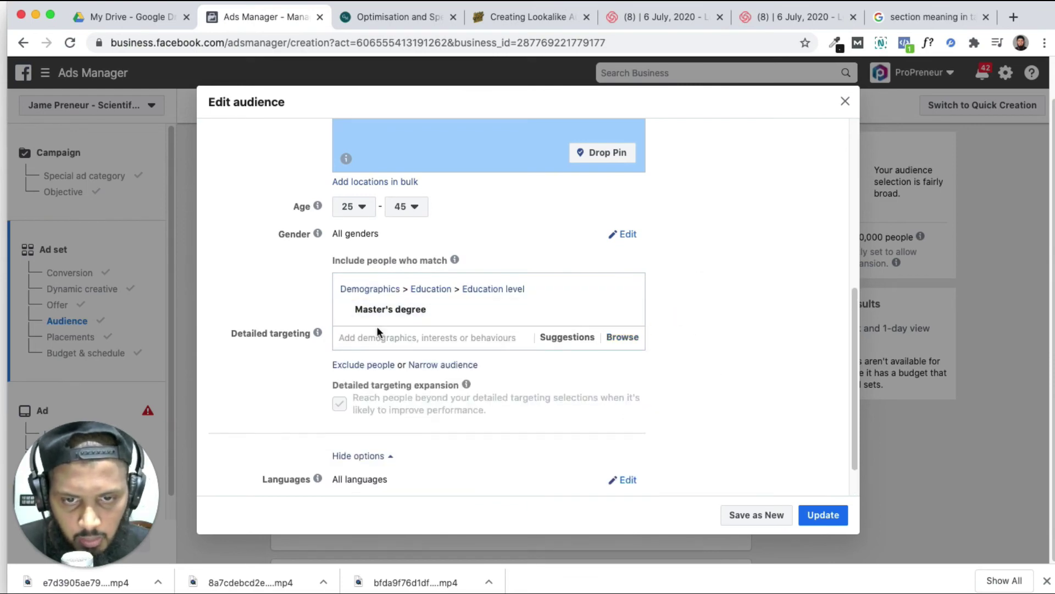
Narrow the audience so that people must also match the Business interest from Business and industry.
click(438, 338)
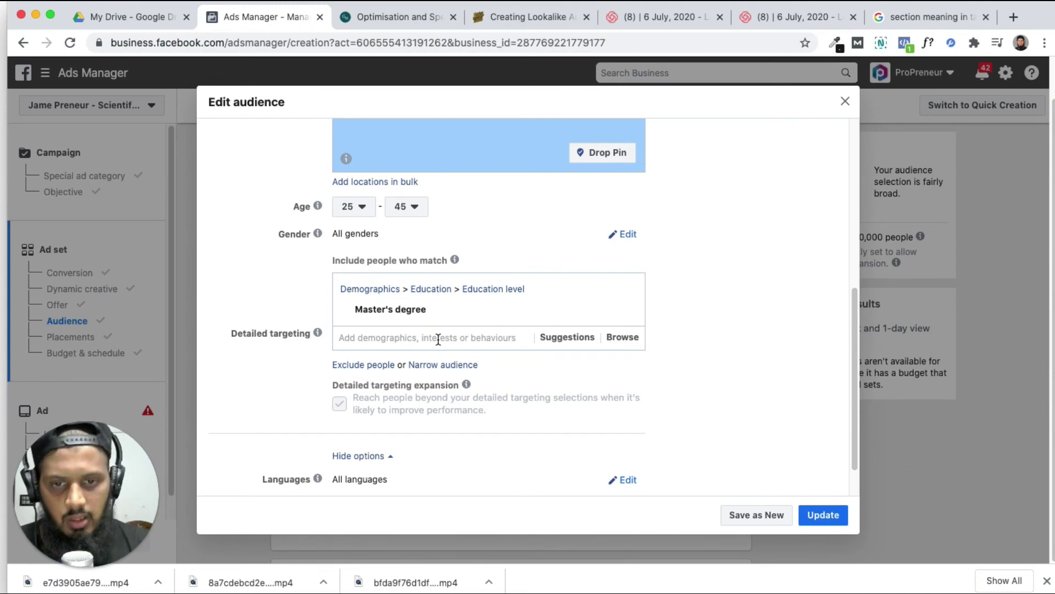
click(437, 366)
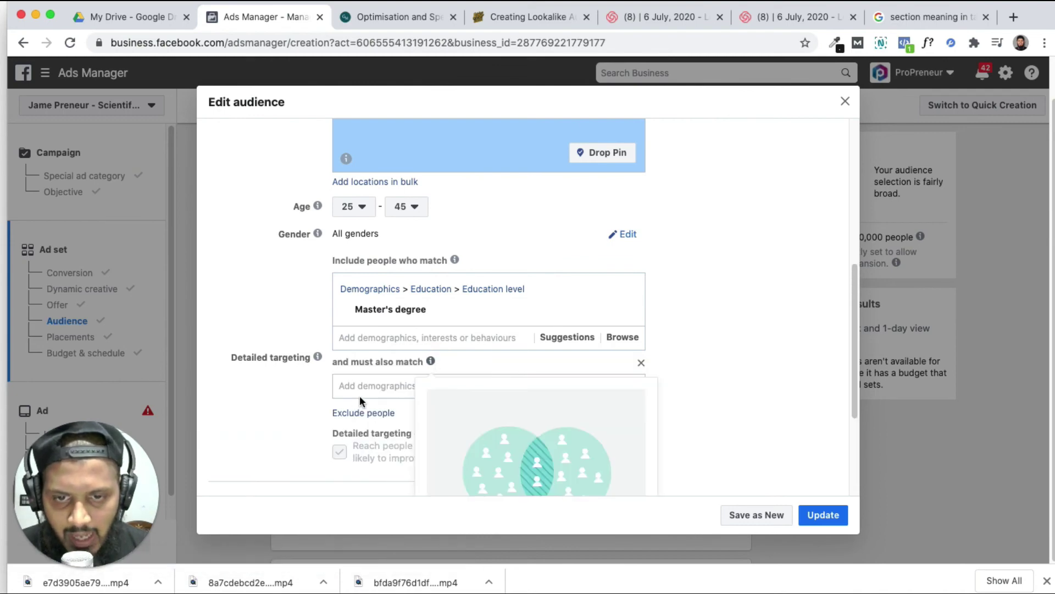
click(389, 386)
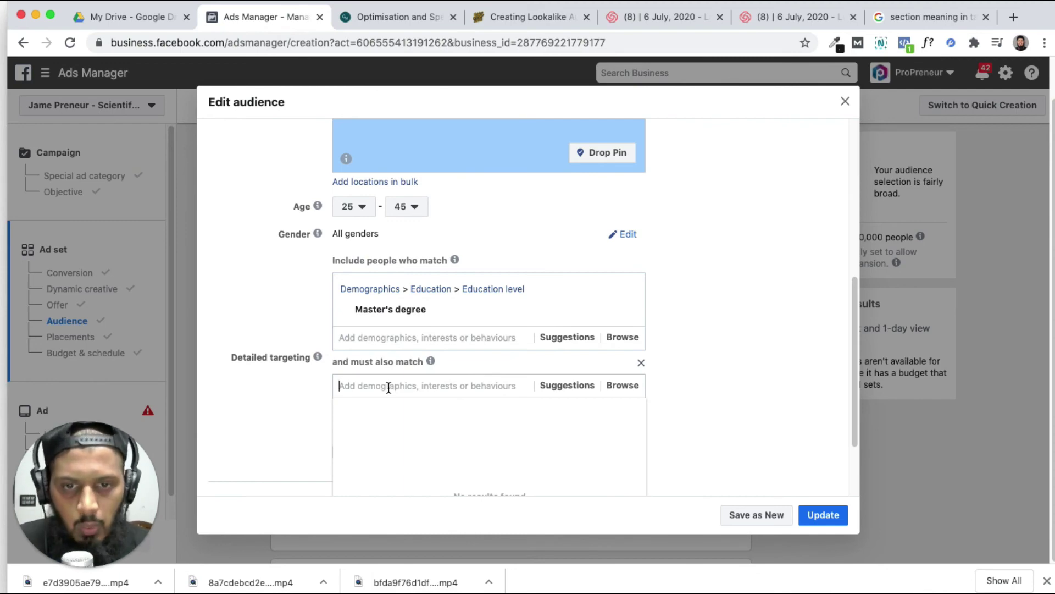
text(En)
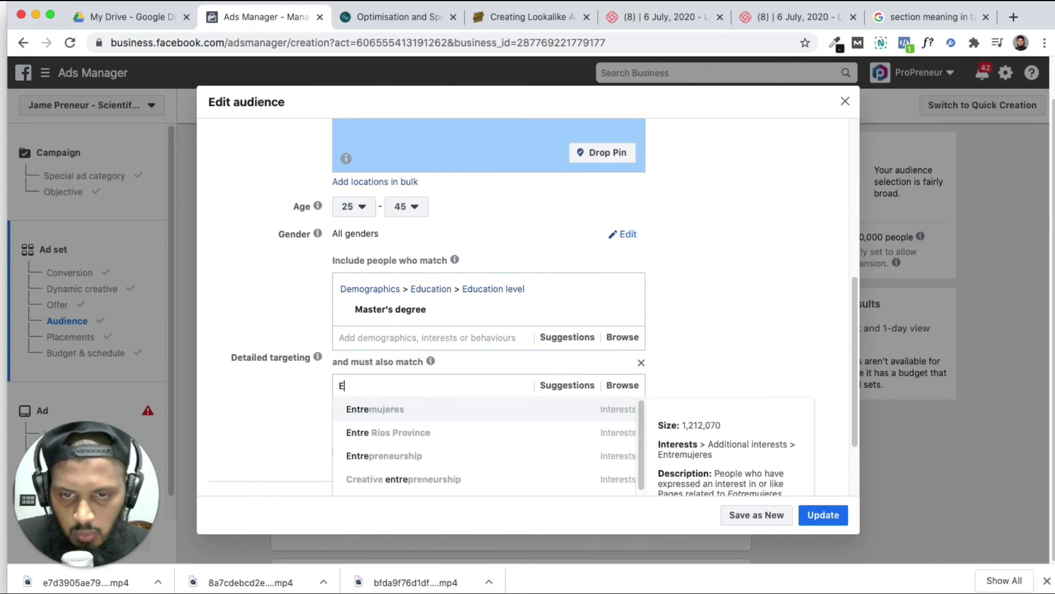
key(BackSpace)
text(business)
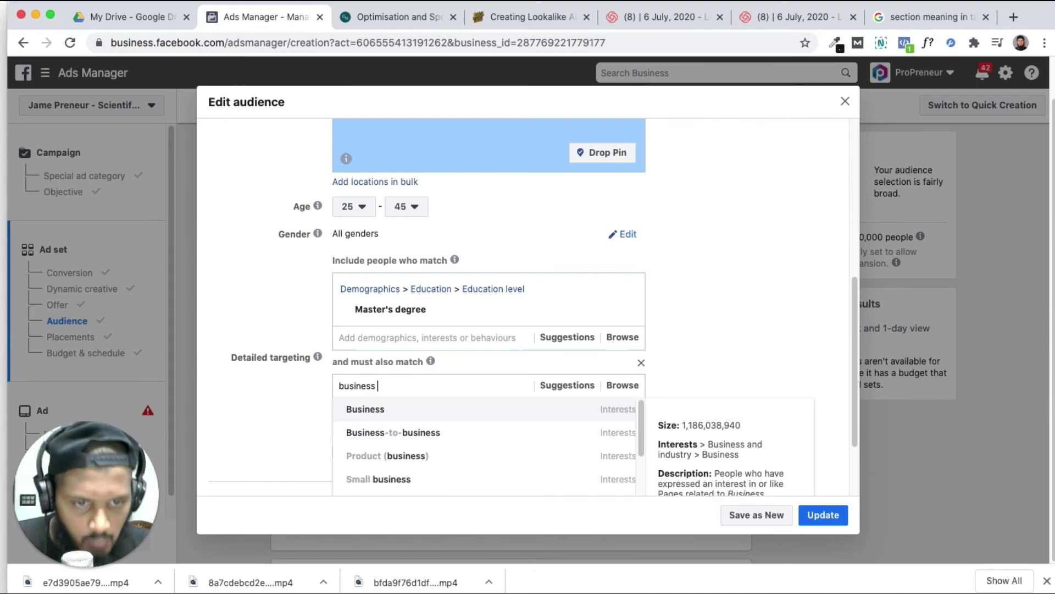
click(441, 420)
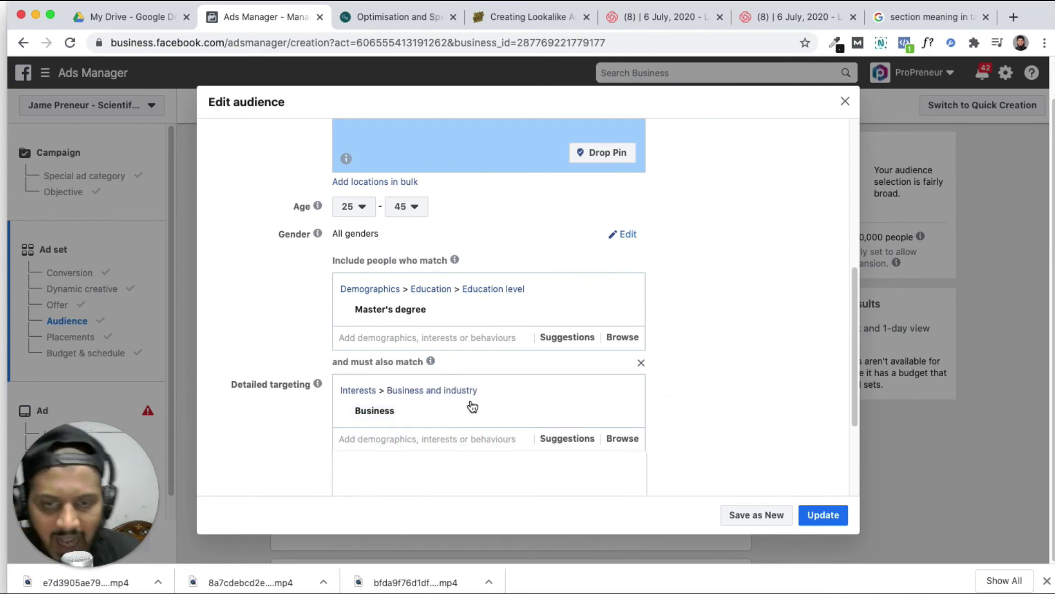
Examine the explanation of the "and must also match" condition and how it combines Master's degree with Business.
mouse_move(416, 313)
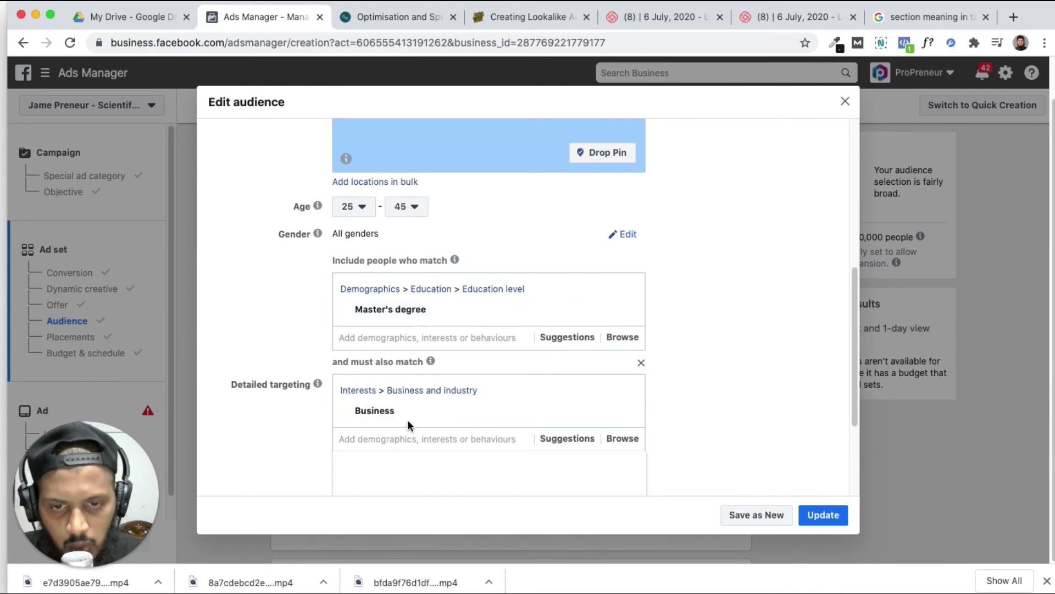
click(475, 438)
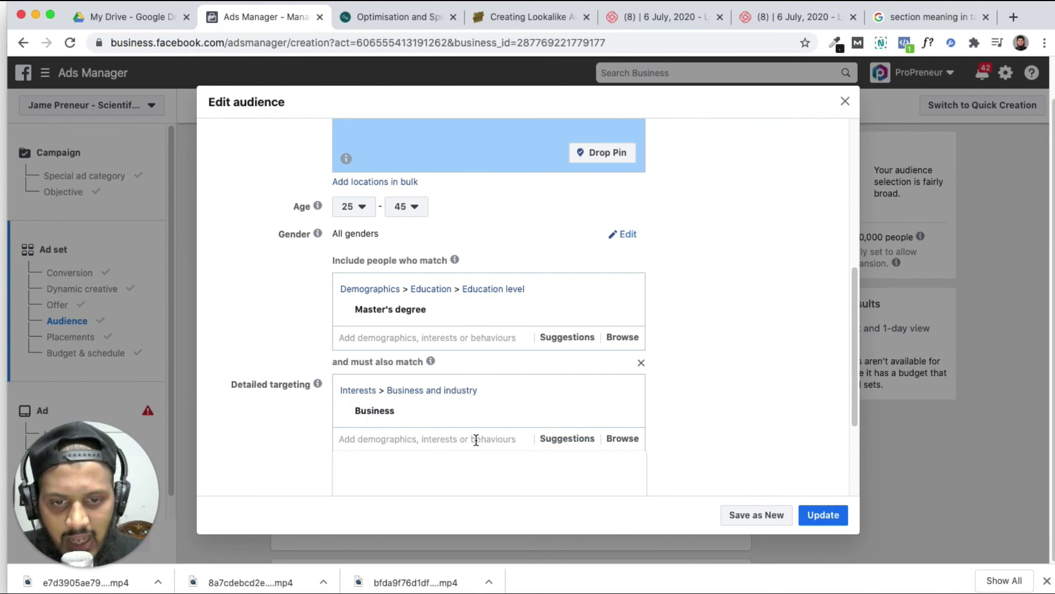
scroll(401, 423, down, 3)
mouse_move(432, 269)
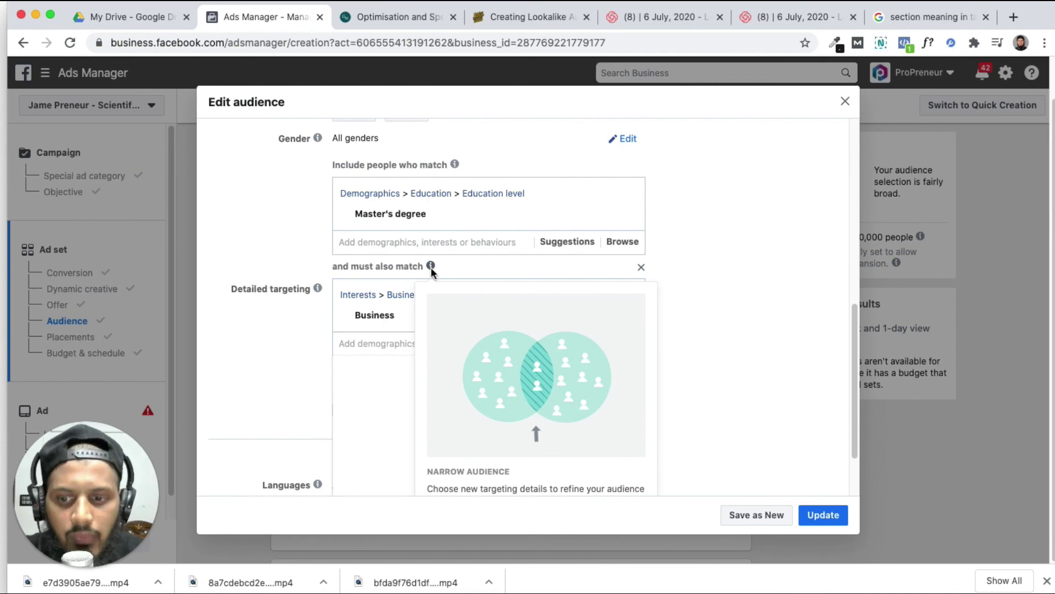
click(275, 348)
mouse_move(391, 269)
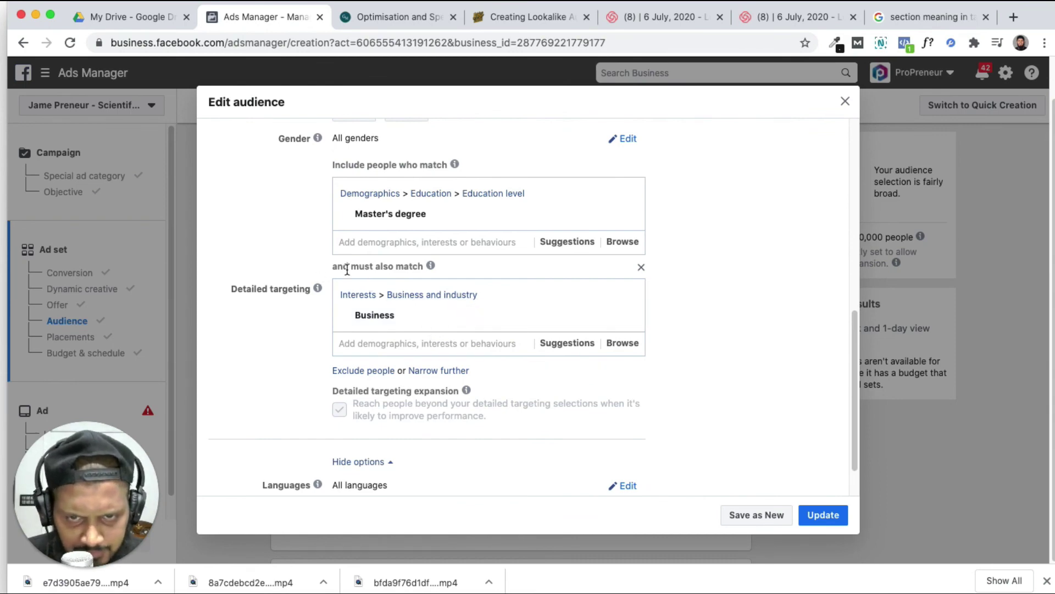
drag(350, 267, 418, 270)
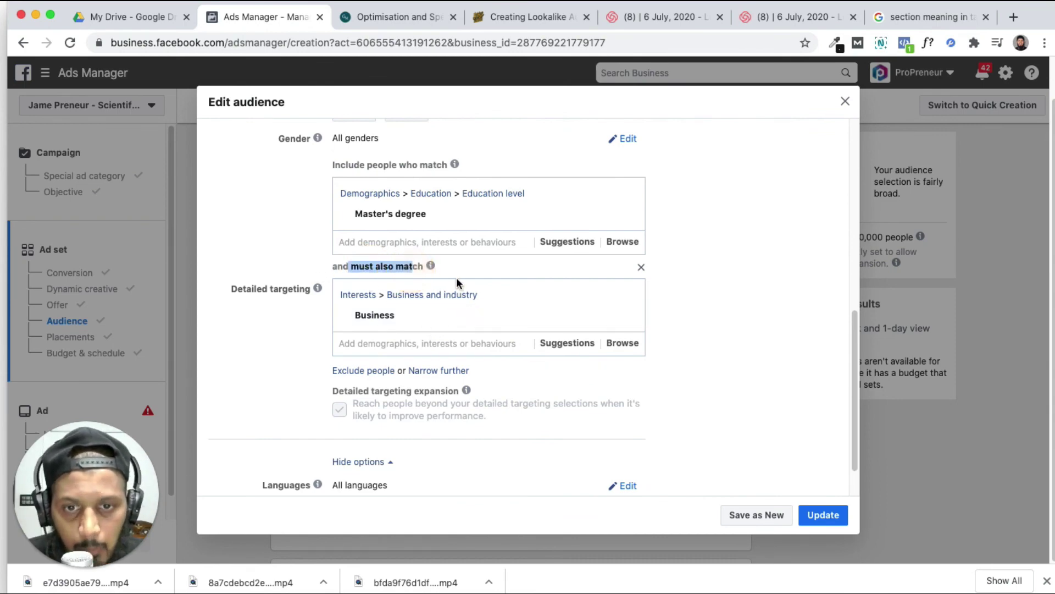
mouse_move(394, 211)
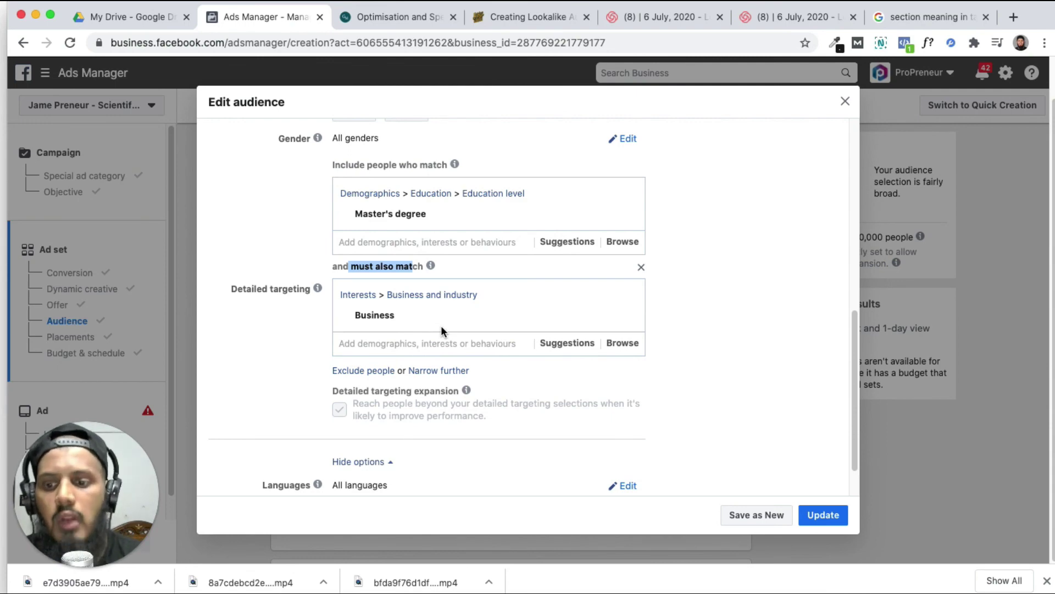
Check the potential reach and audience details of the Entrepreneur (test) audience against its narrowed detailed targeting.
scroll(441, 325, up, 10)
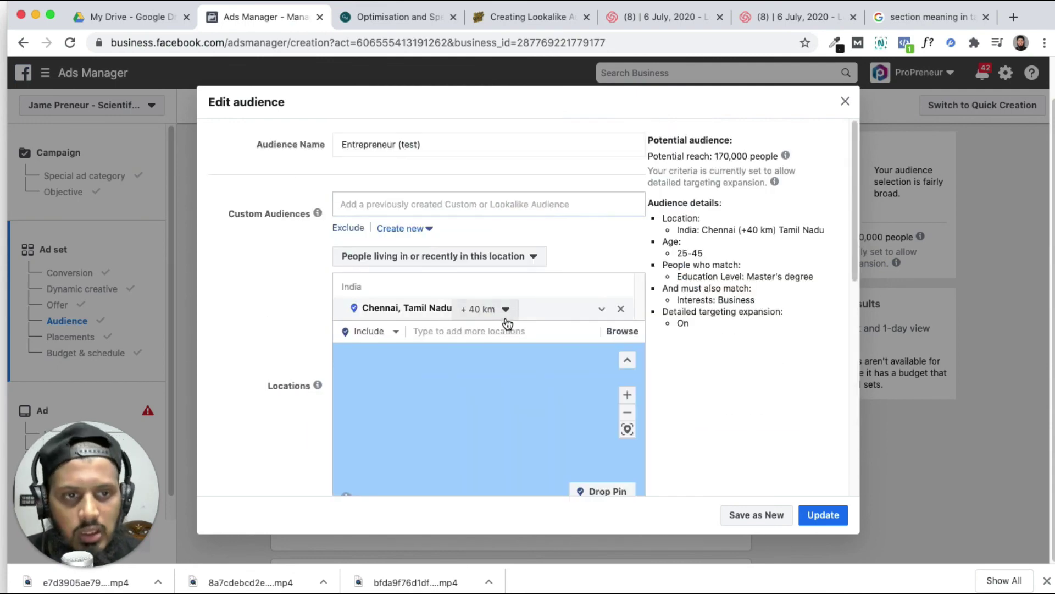
drag(715, 156, 750, 154)
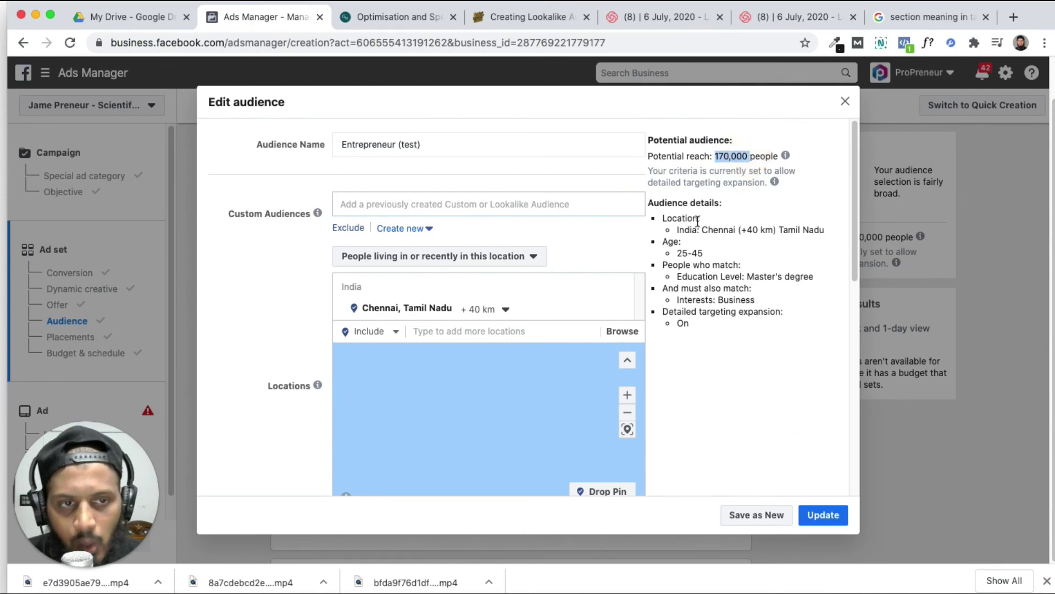
scroll(588, 293, down, 1)
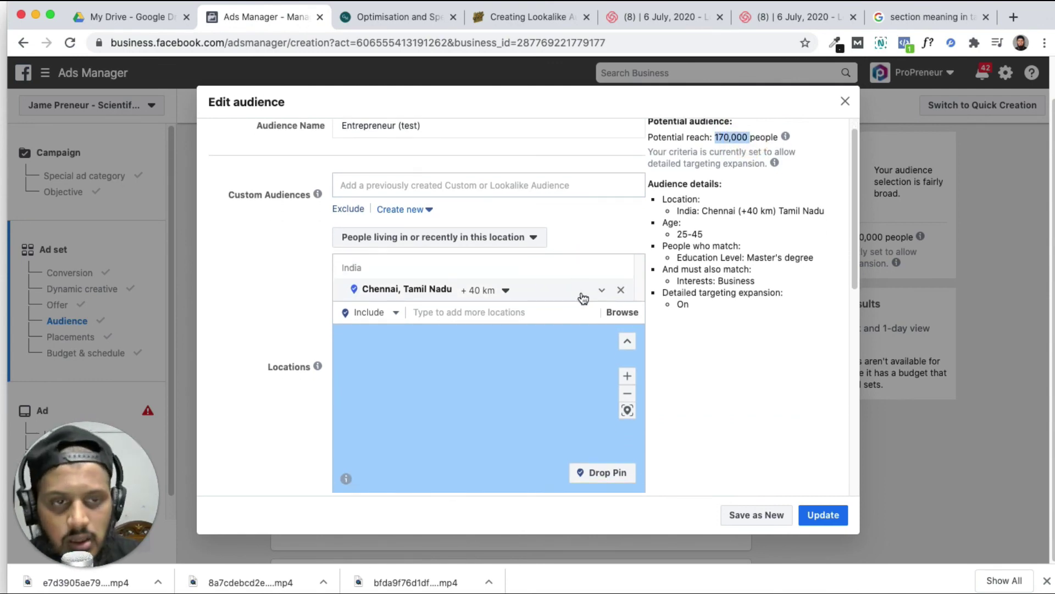
scroll(581, 278, down, 1)
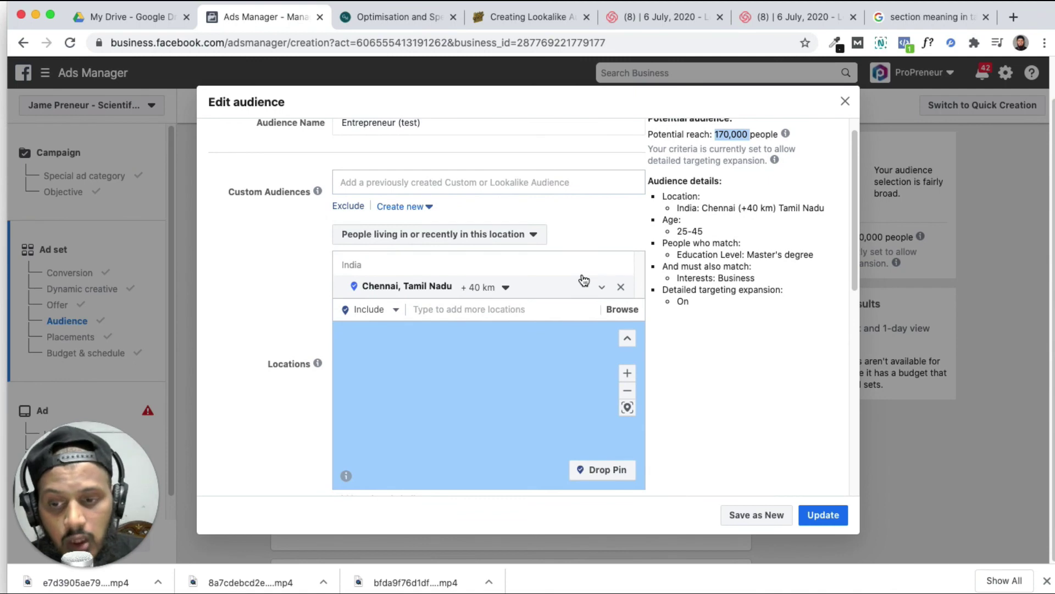
scroll(671, 257, down, 1)
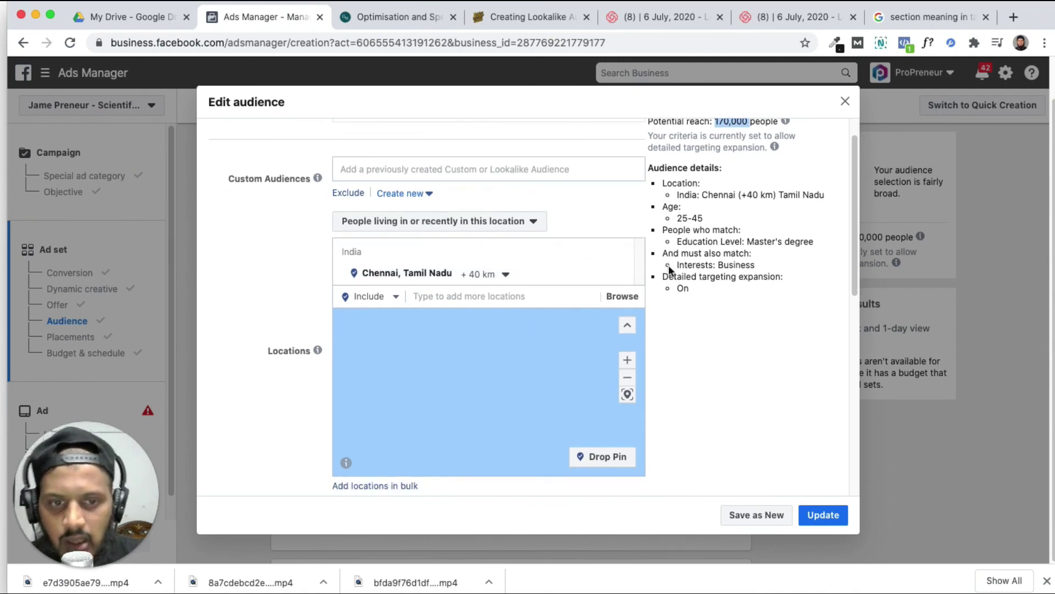
scroll(607, 377, down, 10)
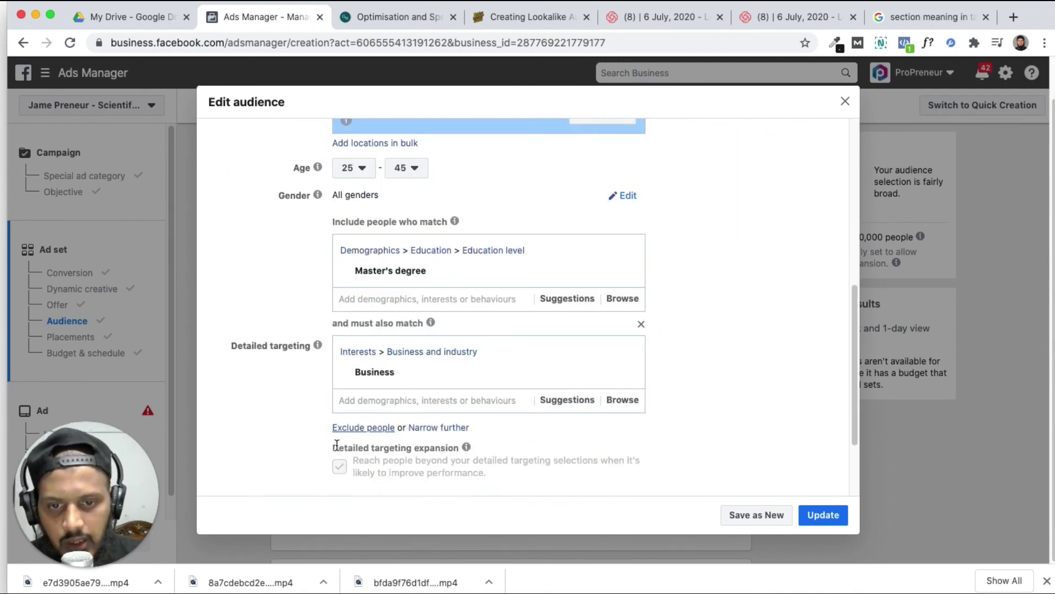
scroll(337, 444, down, 3)
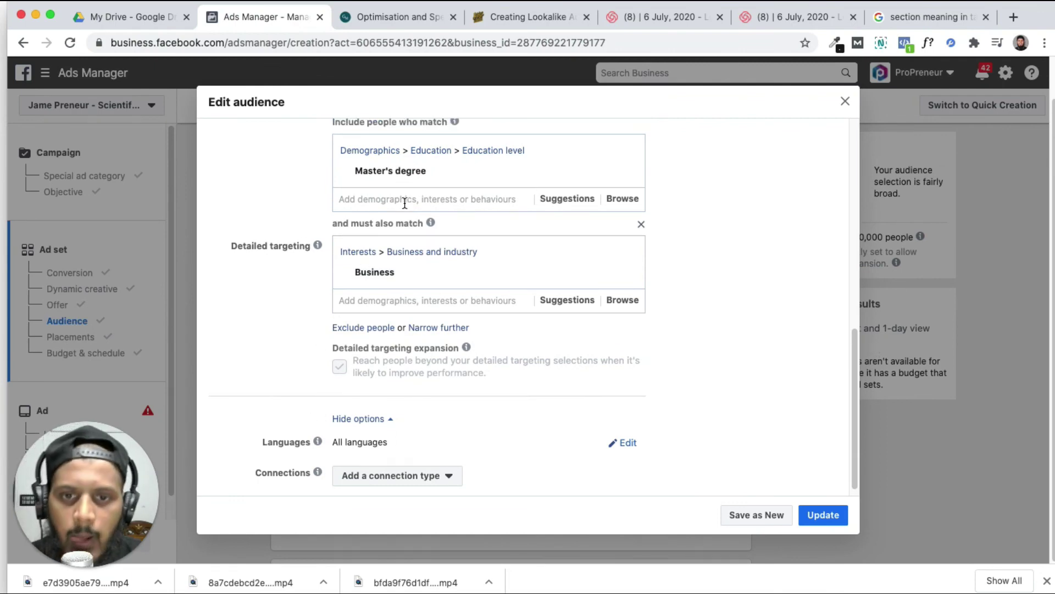
mouse_move(421, 172)
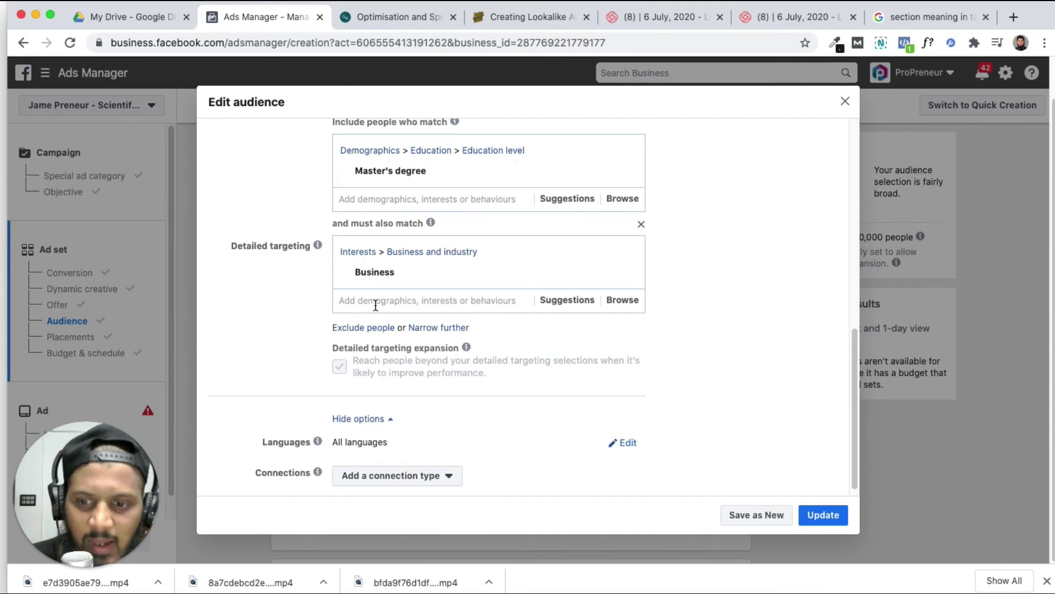
mouse_move(411, 241)
scroll(411, 239, up, 10)
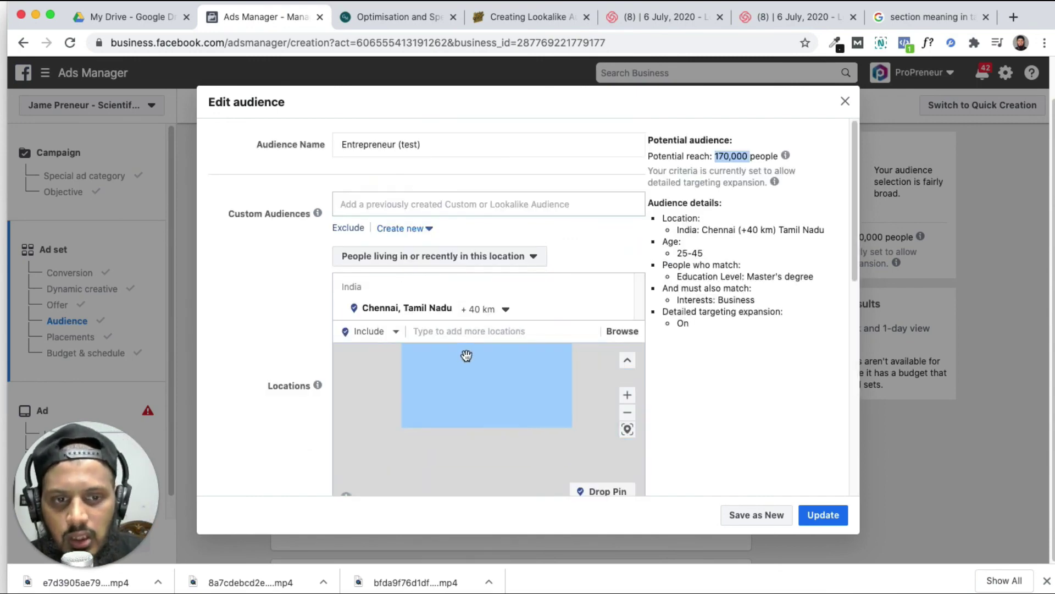
scroll(222, 430, down, 5)
scroll(232, 428, down, 3)
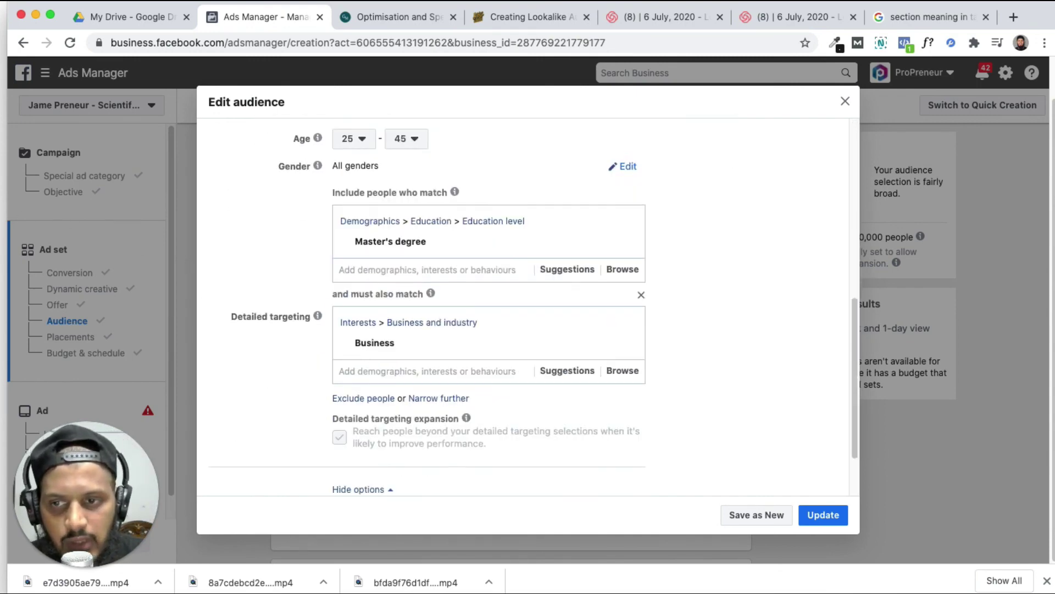